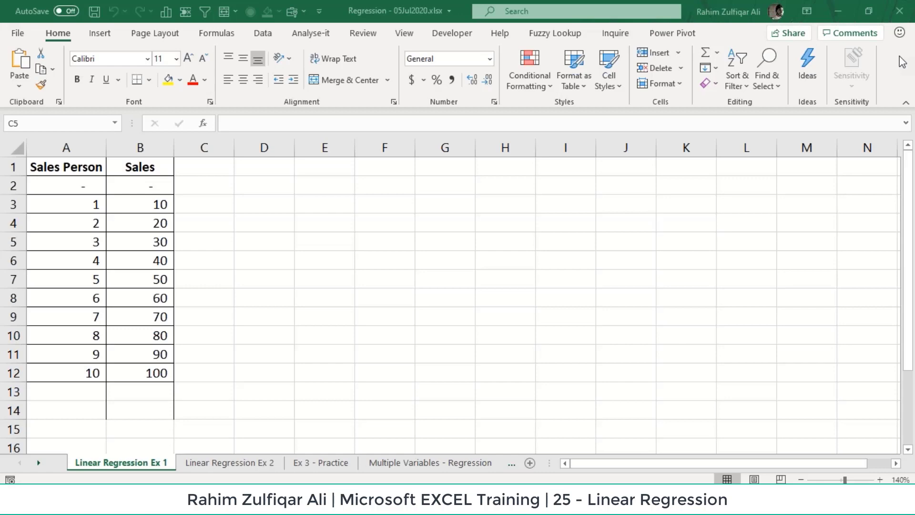
{"action": "left_click", "coordinate": [148, 257]}
{"action": "left_click", "coordinate": [130, 260]}
{"action": "left_click", "coordinate": [114, 259]}
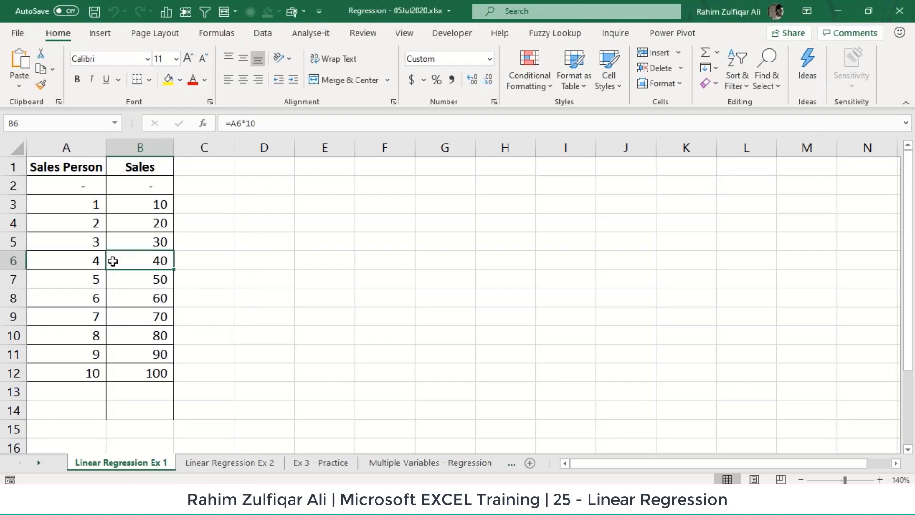
{"action": "left_click", "coordinate": [130, 210]}
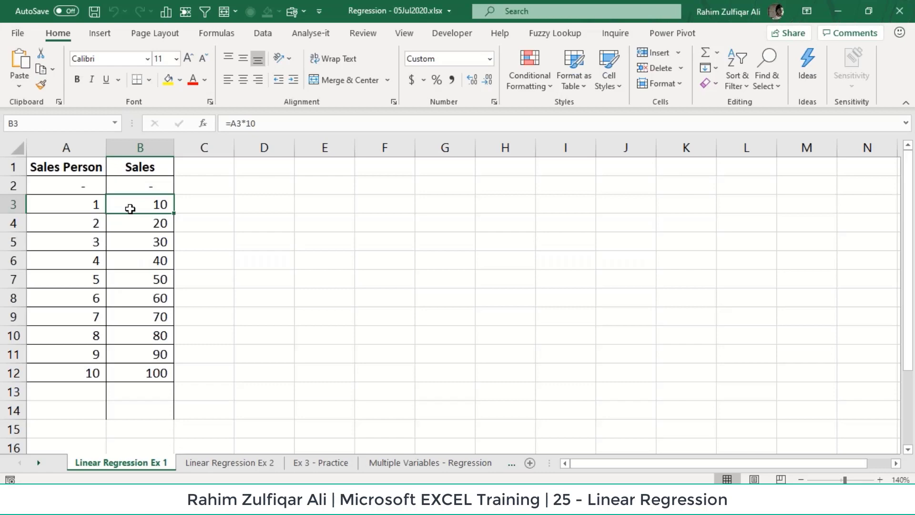
{"action": "key", "text": "alt+Tab"}
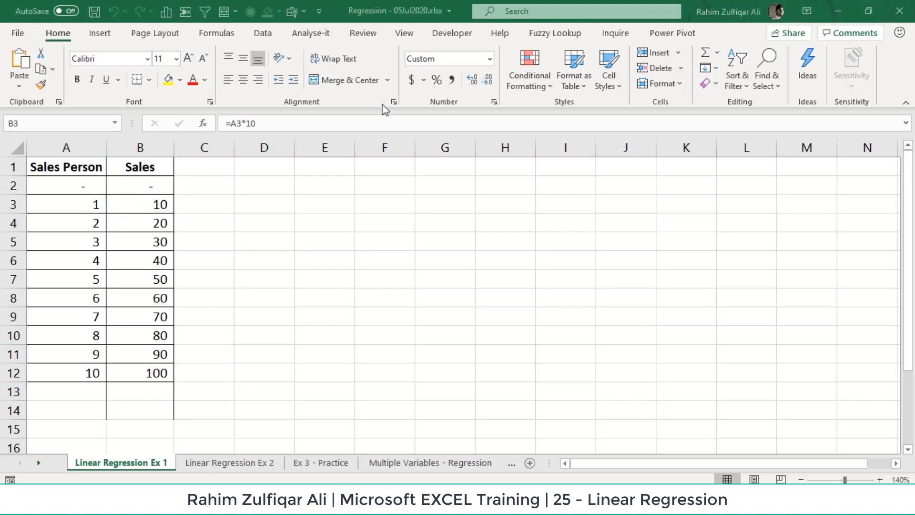
{"action": "key", "text": "alt+Tab"}
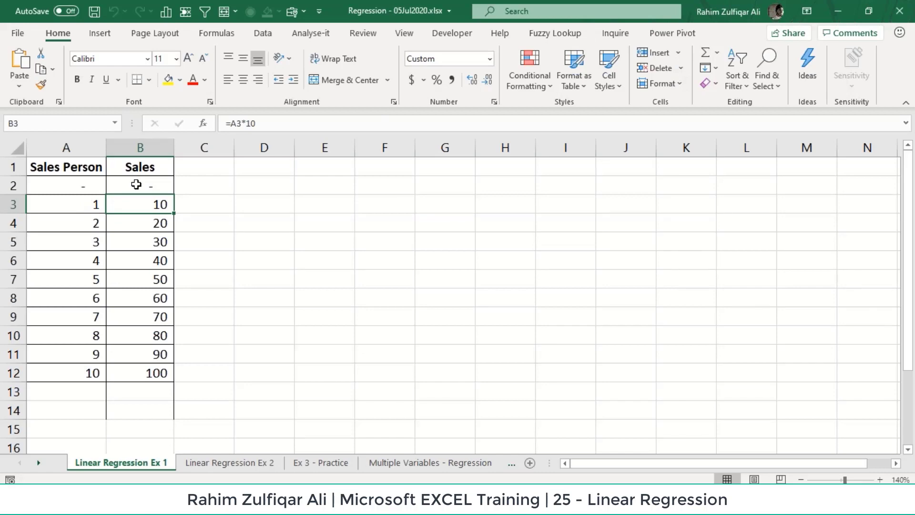
Enter "Sales" in D1 and label it "Y - Dependent variable" in E1
{"action": "left_click", "coordinate": [250, 165]}
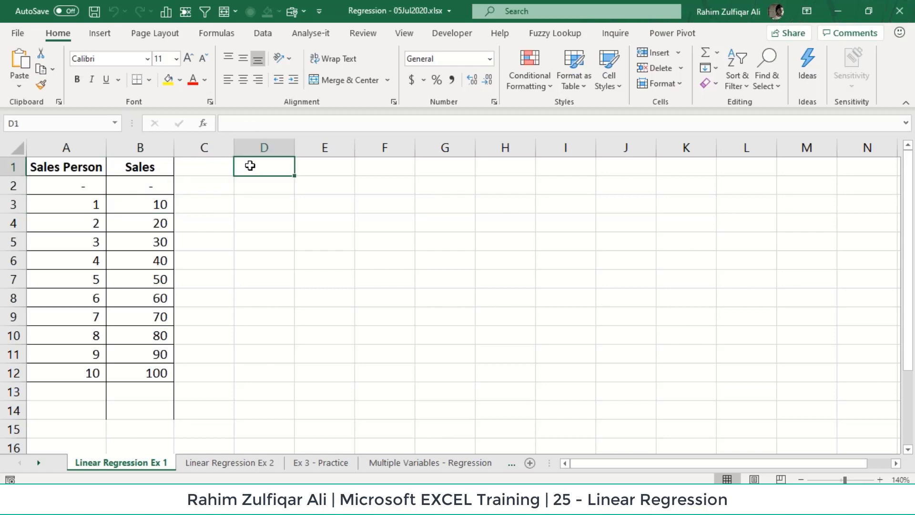
{"action": "type", "text": "Sales"}
{"action": "key", "text": "Tab"}
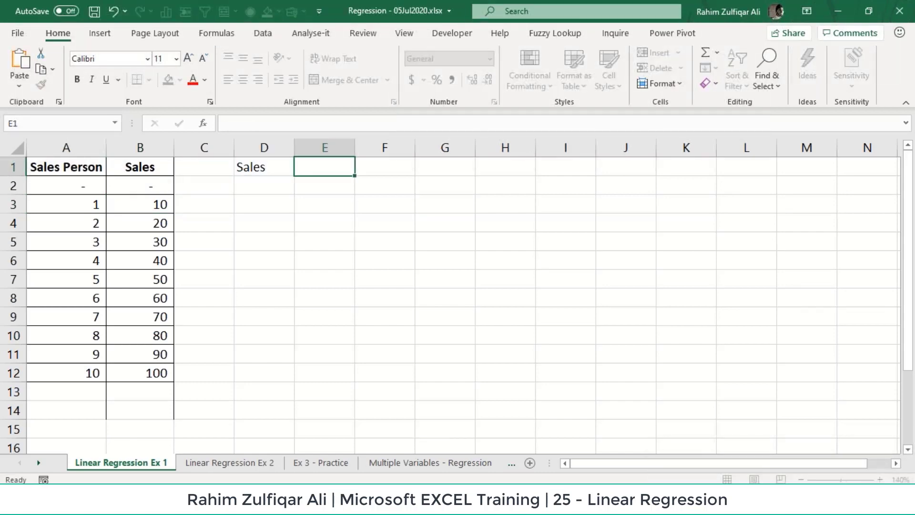
{"action": "type", "text": "Y - Dep"}
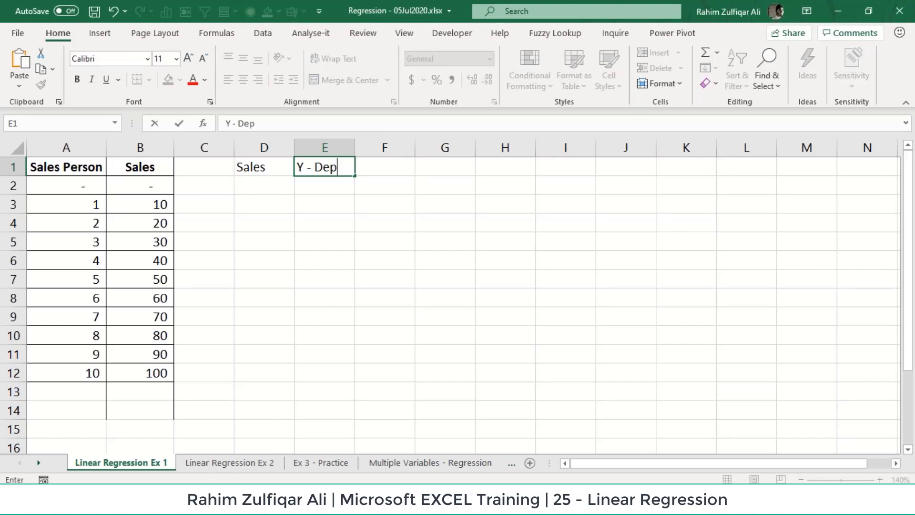
{"action": "type", "text": "endent "}
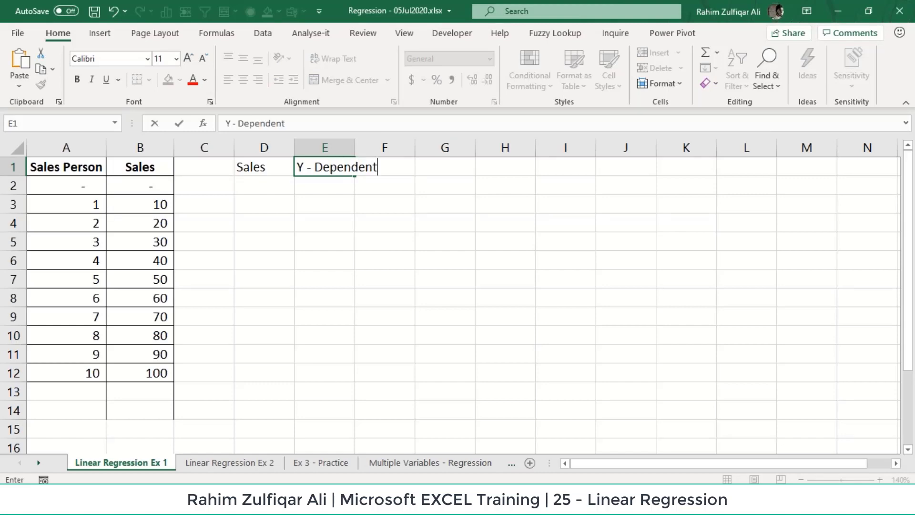
{"action": "type", "text": "variable"}
{"action": "key", "text": "Return"}
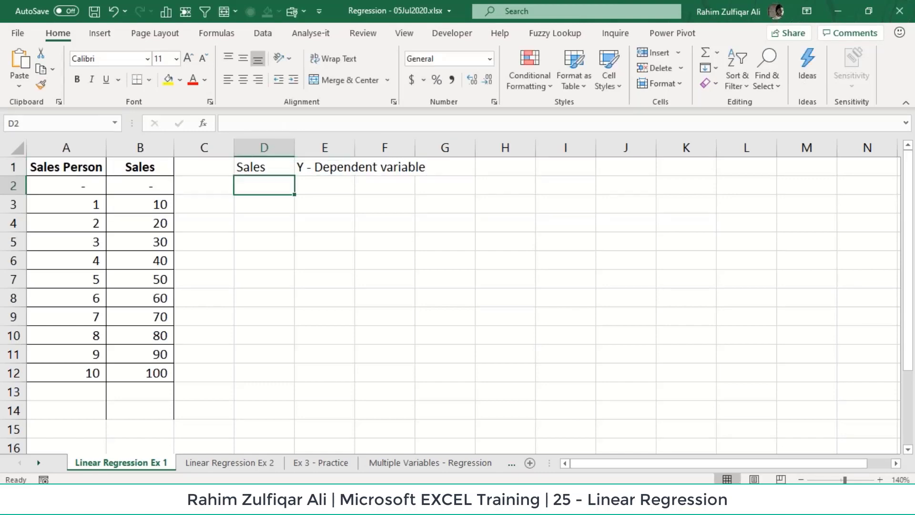
Enter "Sales Person" in D2 with "X - Independent Variable" in E2, and autofit column D to its contents
{"action": "type", "text": "Sales Per"}
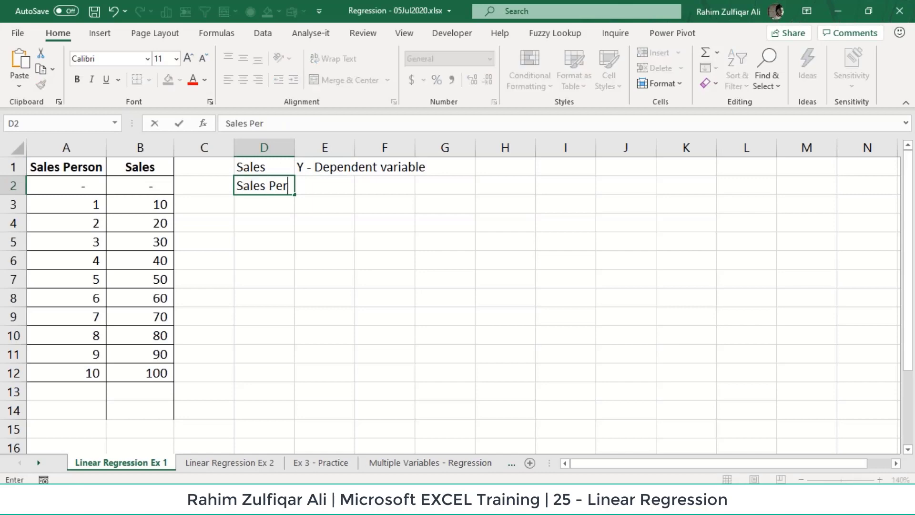
{"action": "type", "text": "son"}
{"action": "key", "text": "Tab"}
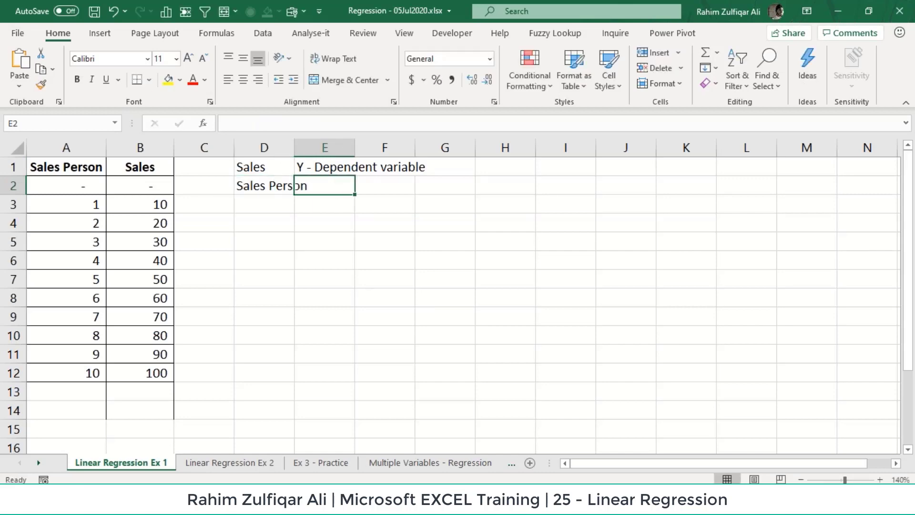
{"action": "type", "text": "X - In"}
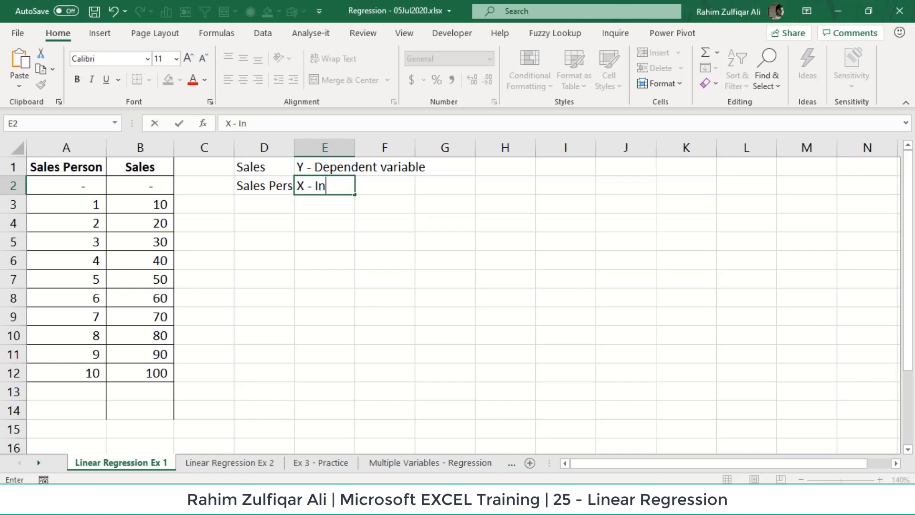
{"action": "type", "text": "dependent Varia"}
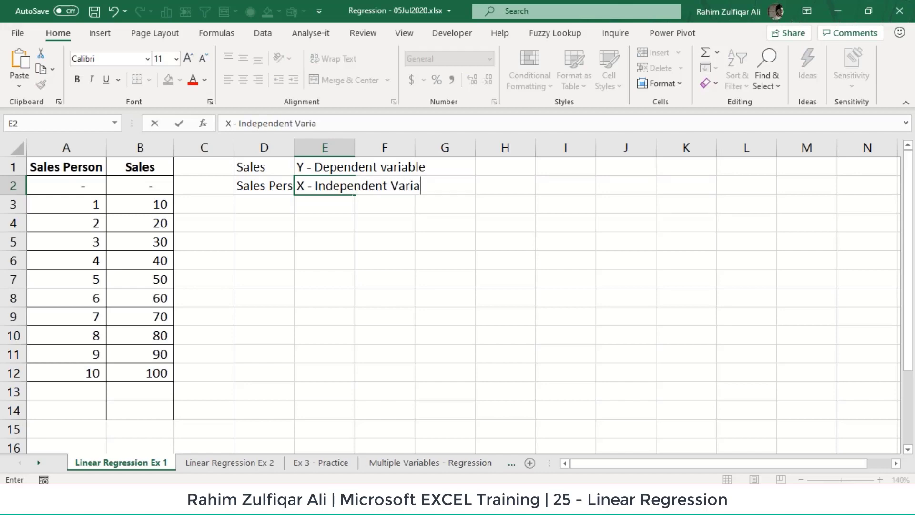
{"action": "type", "text": "ble"}
{"action": "key", "text": "Return"}
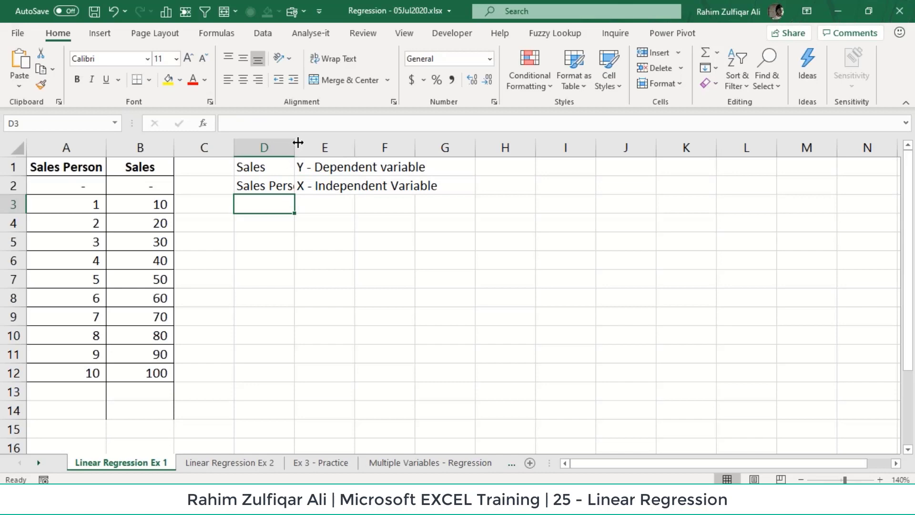
{"action": "double_click", "coordinate": [295, 143]}
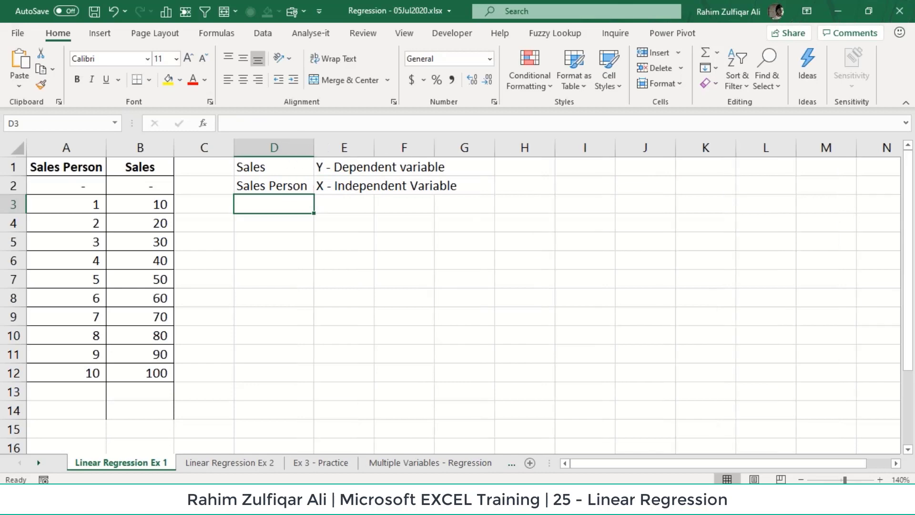
Compare the Sales Person values in column A with the Sales formulas in column B, row by row down the table
{"action": "left_click", "coordinate": [638, 20]}
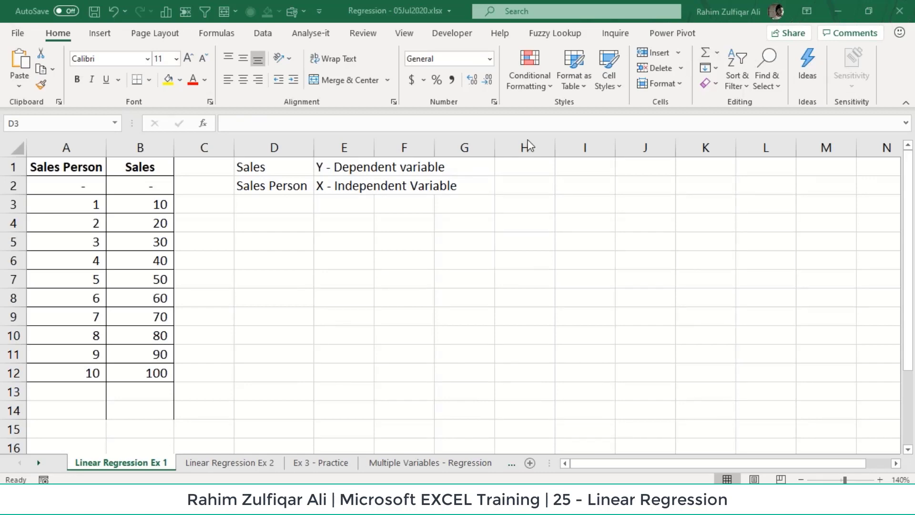
{"action": "left_click", "coordinate": [159, 260]}
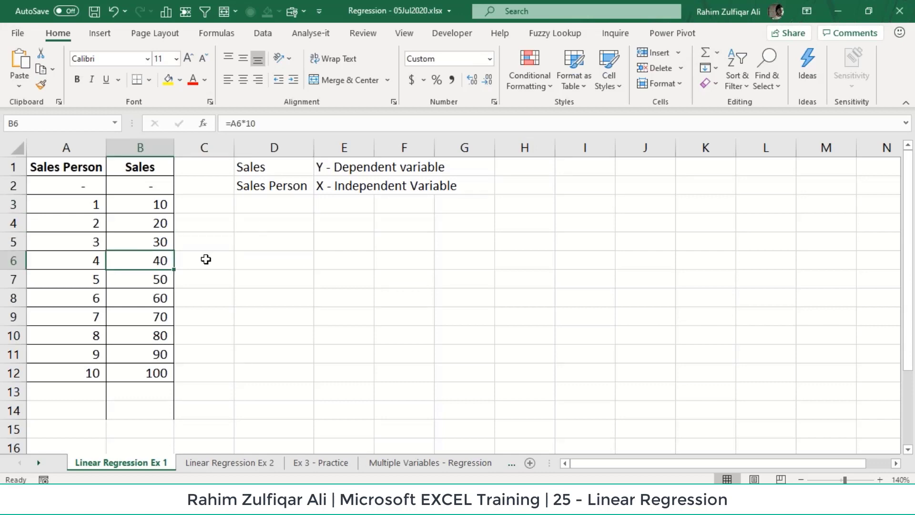
{"action": "left_click", "coordinate": [73, 186]}
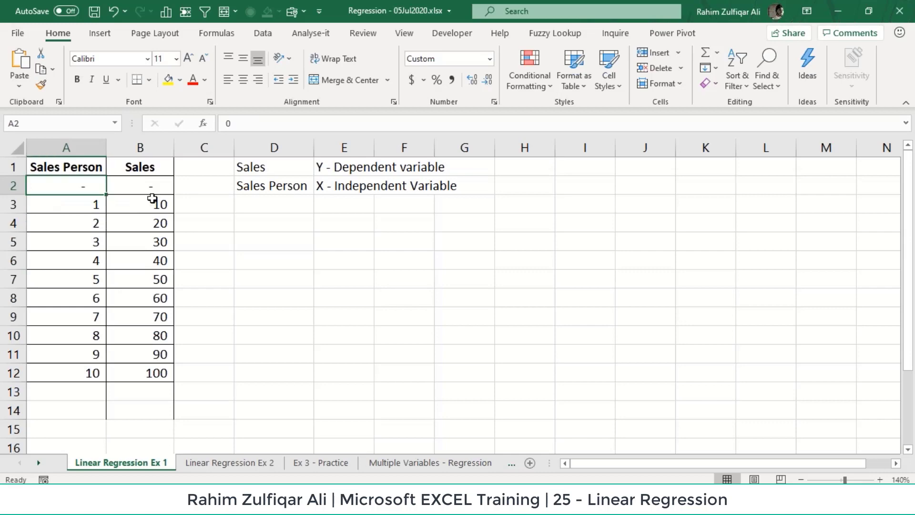
{"action": "key", "text": "Right"}
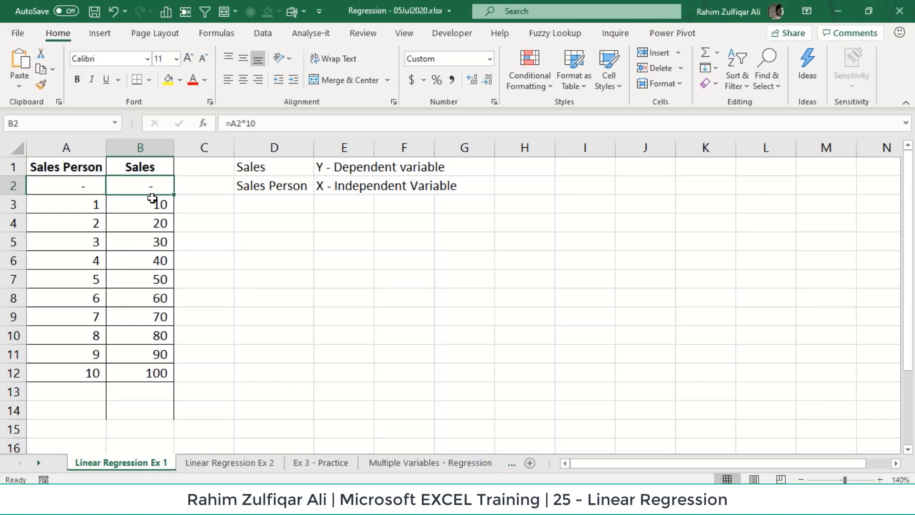
{"action": "key", "text": "Left"}
{"action": "key", "text": "Down"}
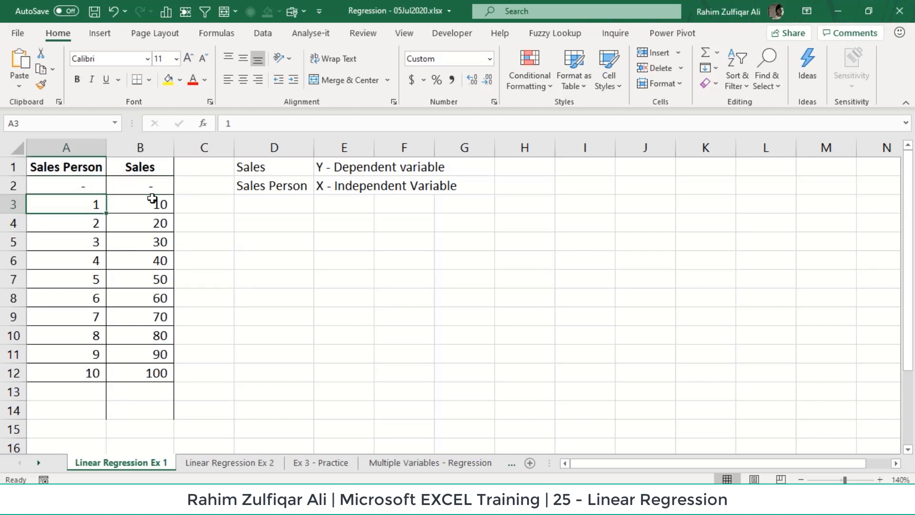
{"action": "key", "text": "Right"}
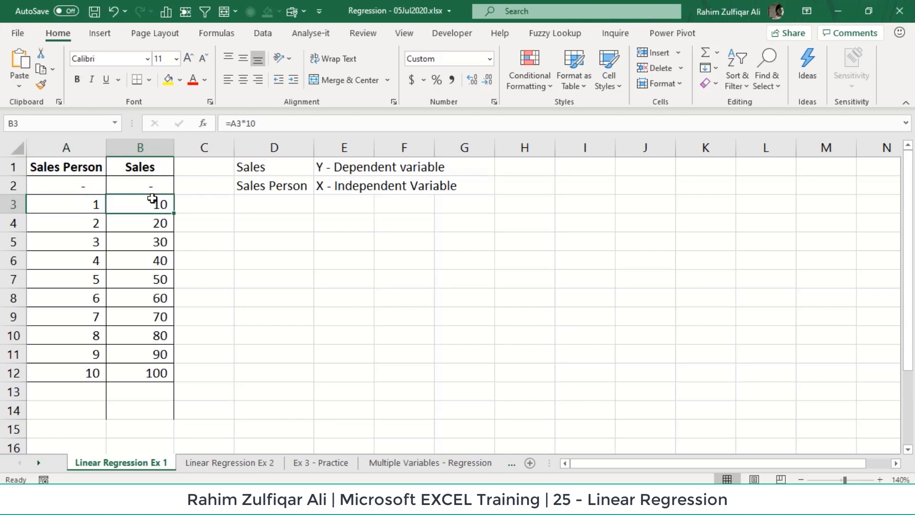
{"action": "key", "text": "Left"}
{"action": "key", "text": "Down"}
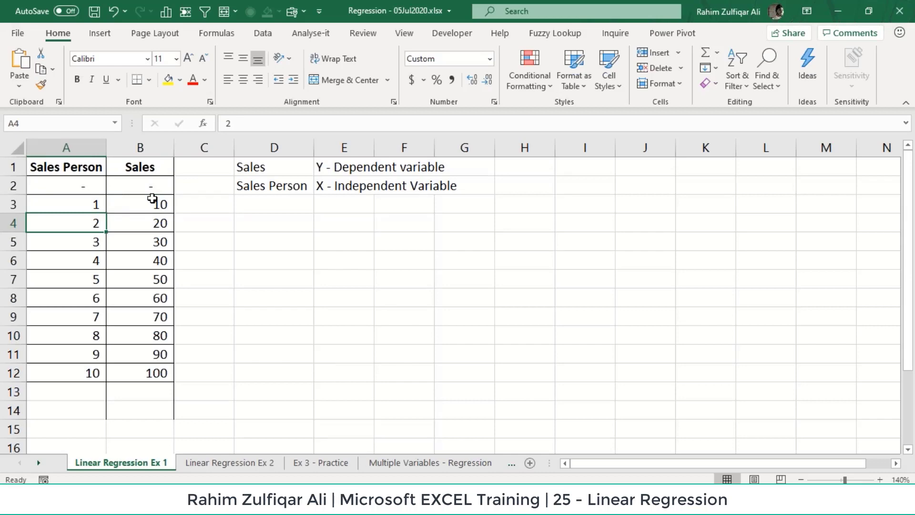
{"action": "key", "text": "Right"}
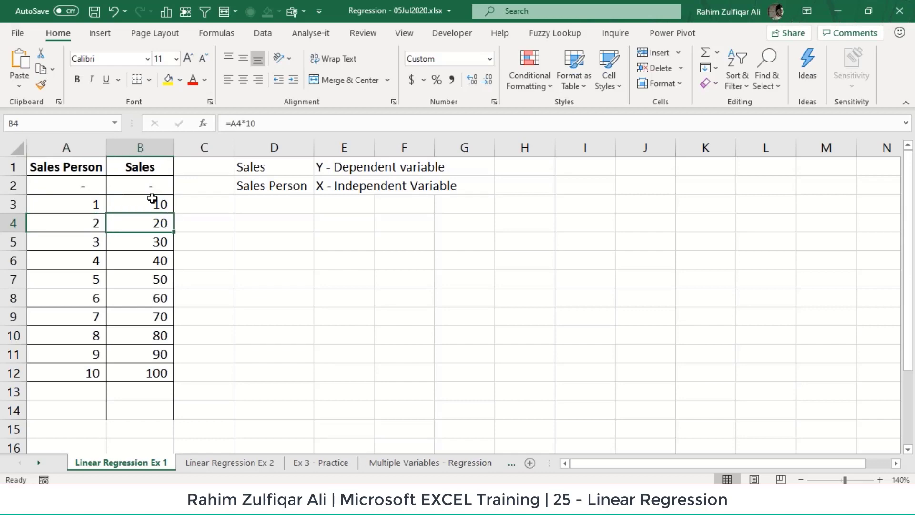
{"action": "key", "text": "Left"}
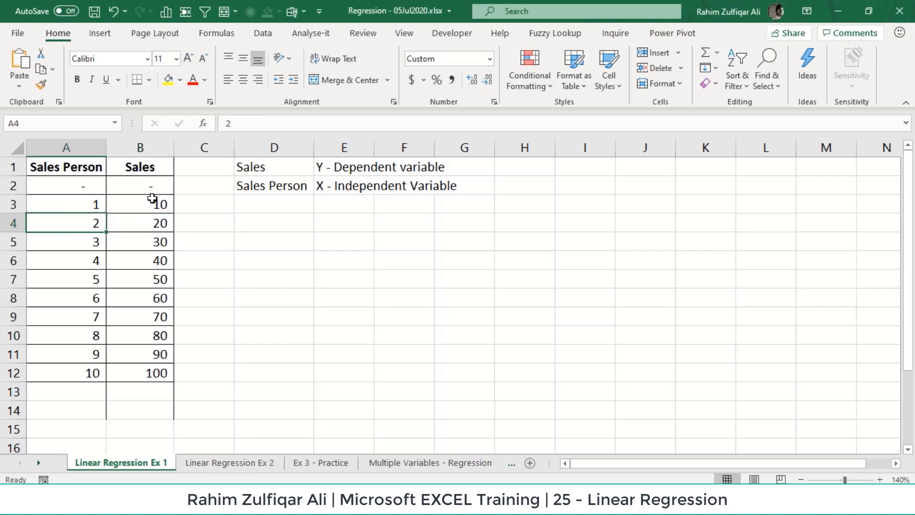
{"action": "key", "text": "Down"}
{"action": "key", "text": "Down"}
{"action": "key", "text": "Down"}
{"action": "key", "text": "Down"}
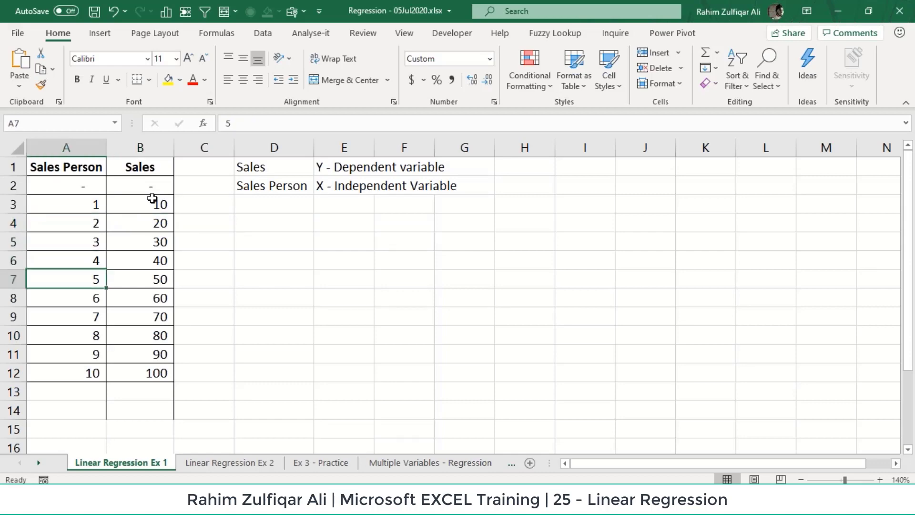
{"action": "key", "text": "Right"}
{"action": "key", "text": "Up"}
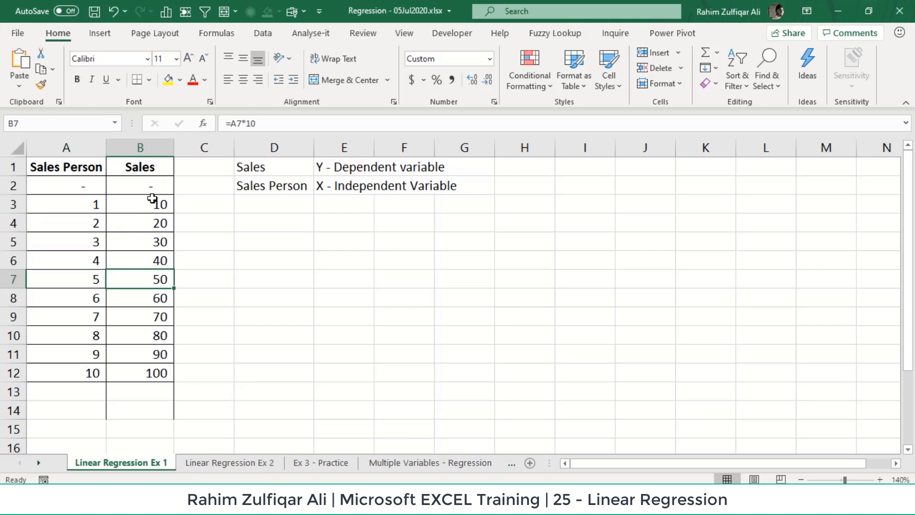
{"action": "key", "text": "Down"}
{"action": "key", "text": "Down"}
{"action": "key", "text": "Down"}
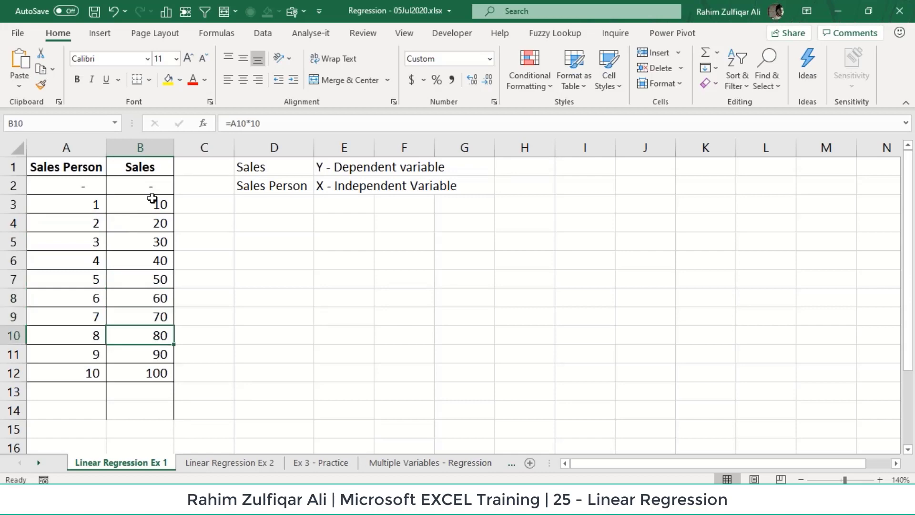
{"action": "key", "text": "Down"}
{"action": "key", "text": "Down"}
{"action": "key", "text": "Down"}
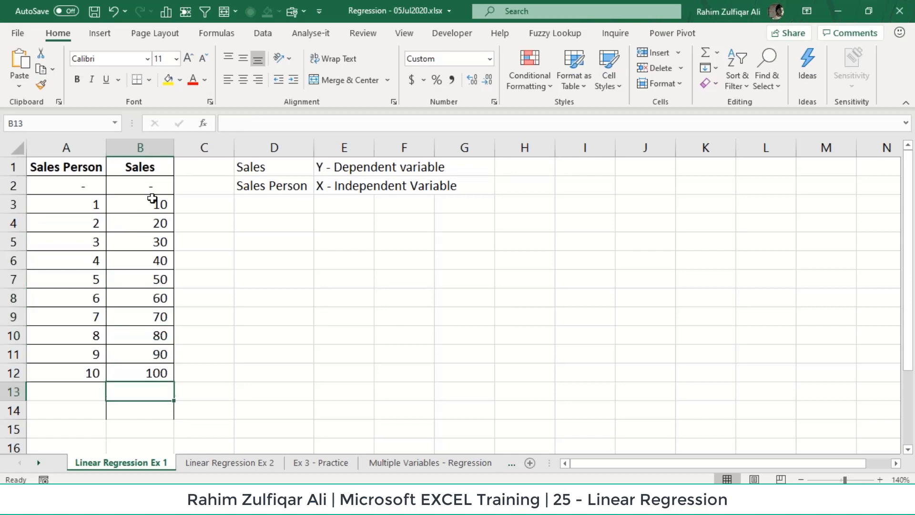
{"action": "key", "text": "Left"}
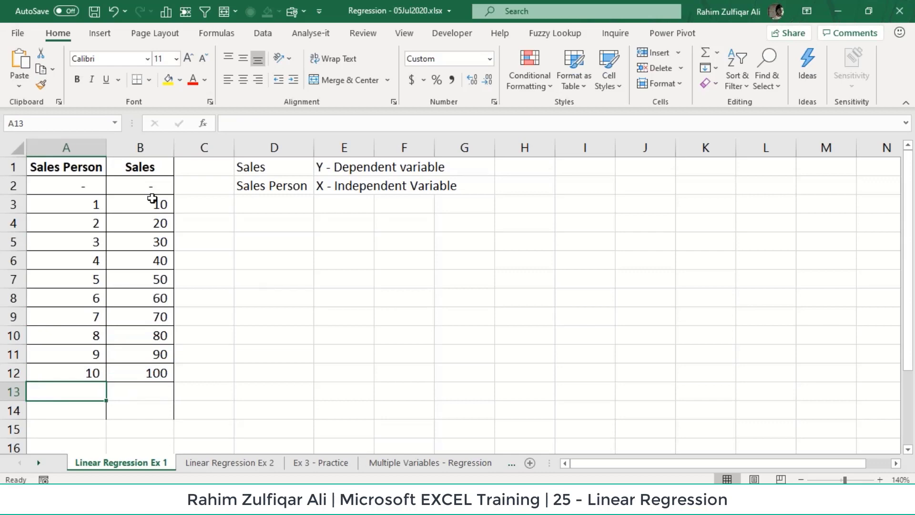
Add 11 as the next Sales Person value in A13 and check the Sales formula in B13
{"action": "key", "text": "Up"}
{"action": "key", "text": "Right"}
{"action": "key", "text": "Left"}
{"action": "key", "text": "Down"}
{"action": "type", "text": "11"}
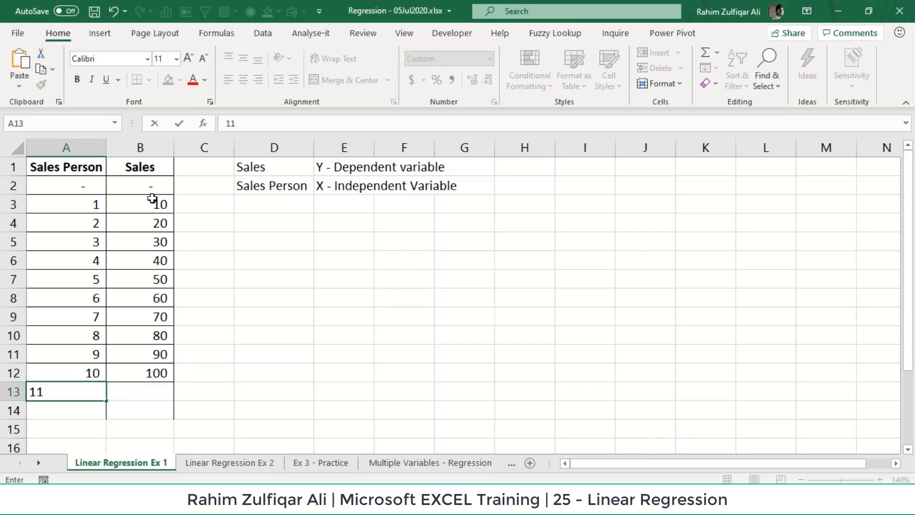
{"action": "key", "text": "Return"}
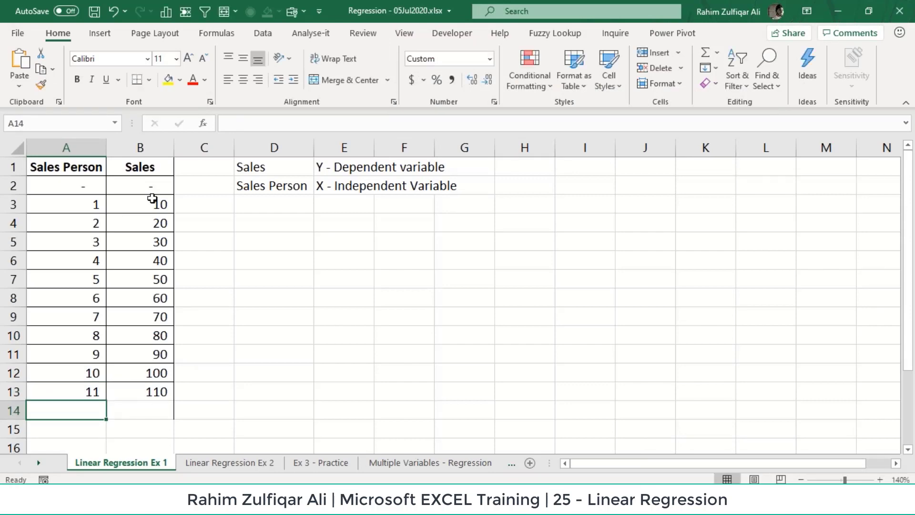
{"action": "key", "text": "Up"}
{"action": "key", "text": "Right"}
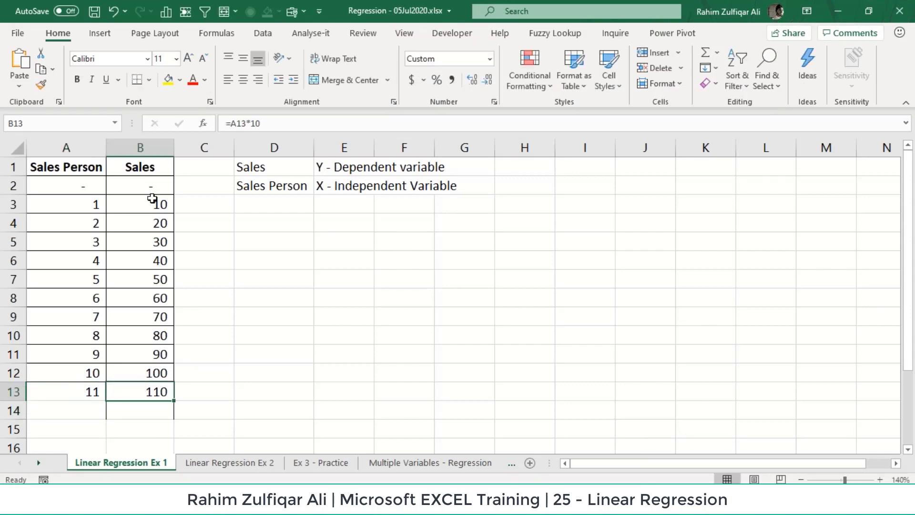
Add 12 as the Sales Person value in A14 and check the Sales formula in B14
{"action": "key", "text": "Left"}
{"action": "key", "text": "Down"}
{"action": "type", "text": "12"}
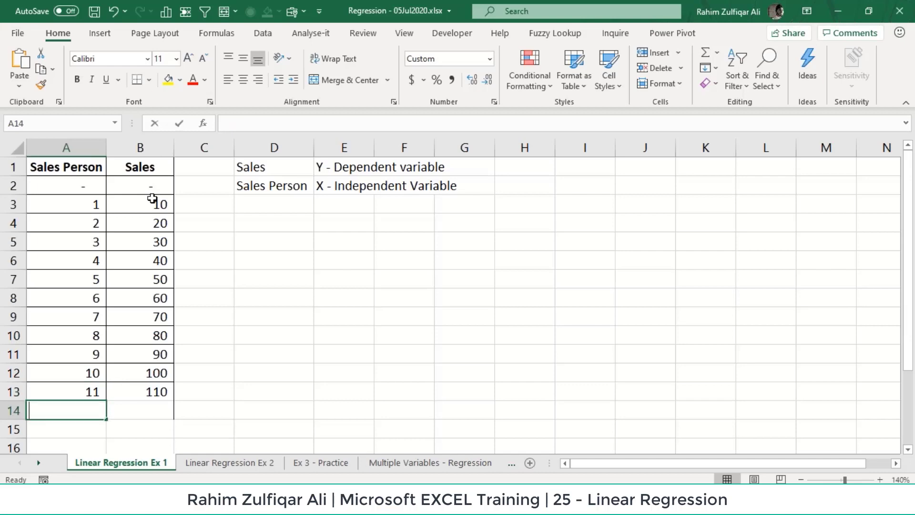
{"action": "key", "text": "Return"}
{"action": "key", "text": "Right"}
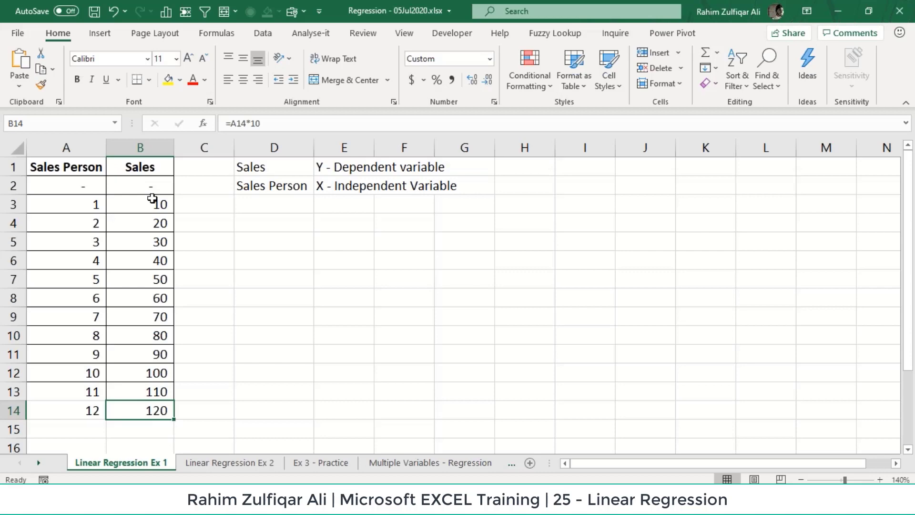
{"action": "key", "text": "Left"}
{"action": "key", "text": "Up"}
{"action": "key", "text": "Up"}
{"action": "key", "text": "Up"}
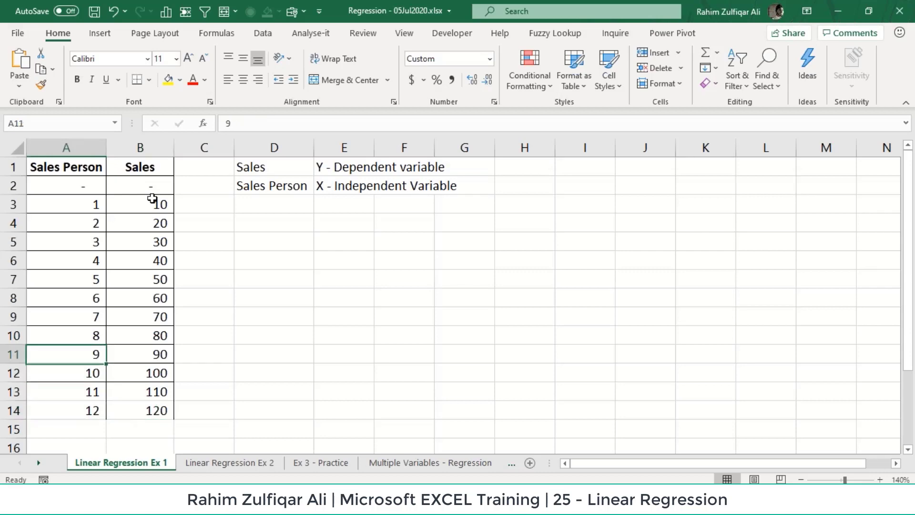
Clear the last two Sales Person and Sales rows in A13:B14, so the table ends at row 12
{"action": "key", "text": "Down"}
{"action": "key", "text": "Right"}
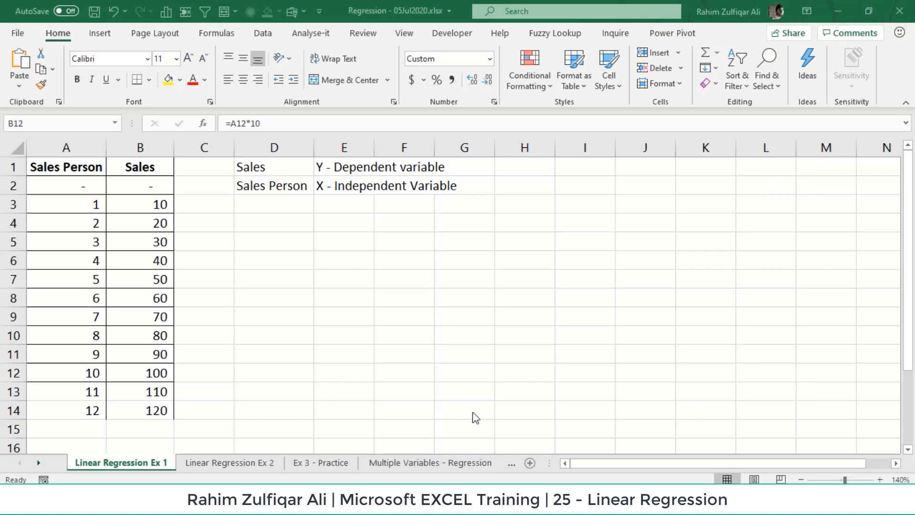
{"action": "left_click", "coordinate": [143, 373]}
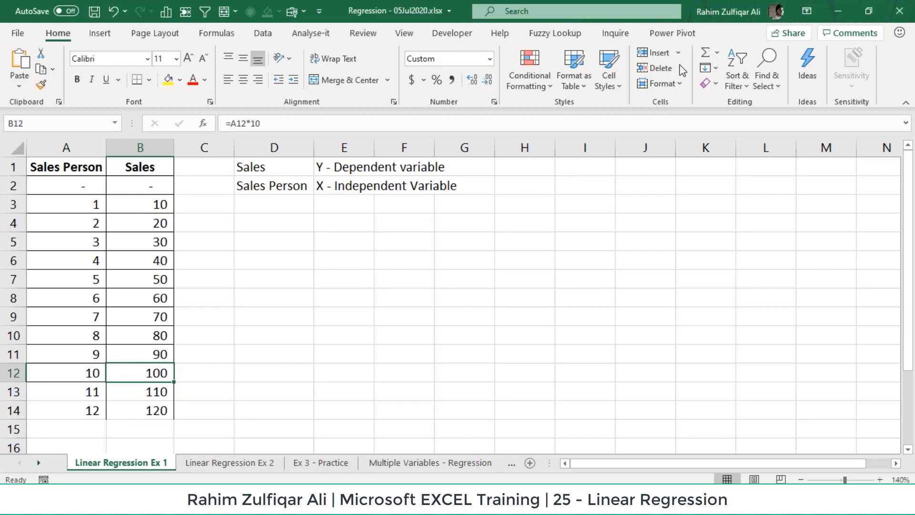
{"action": "left_click", "coordinate": [82, 392]}
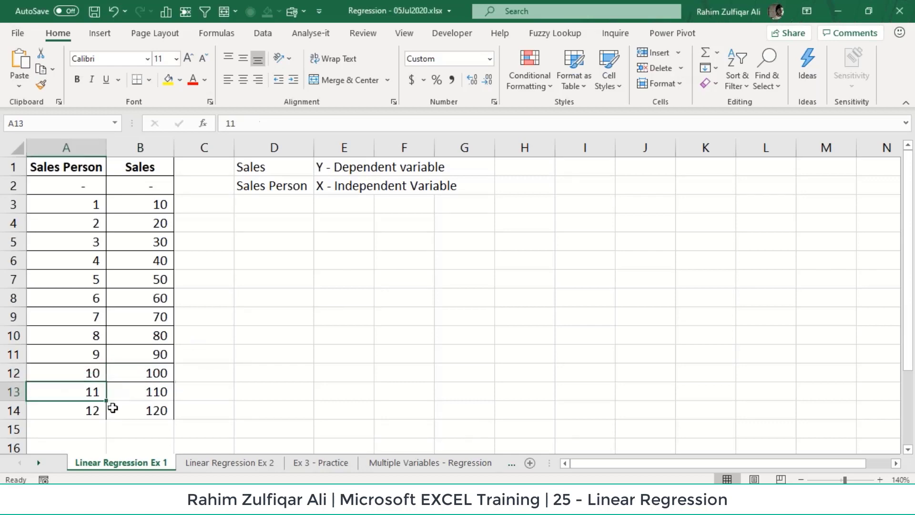
{"action": "left_click", "coordinate": [128, 408], "text": "shift"}
{"action": "key", "text": "Delete"}
{"action": "left_click", "coordinate": [359, 231]}
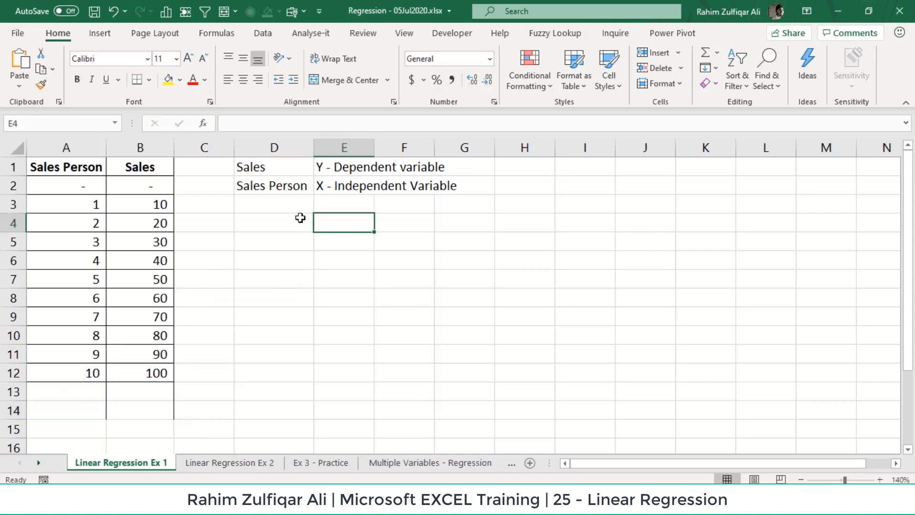
Insert a markers-only scatter chart from the Sales Person and Sales data in A1:B12
{"action": "left_click_drag", "start_coordinate": [76, 173], "coordinate": [129, 365]}
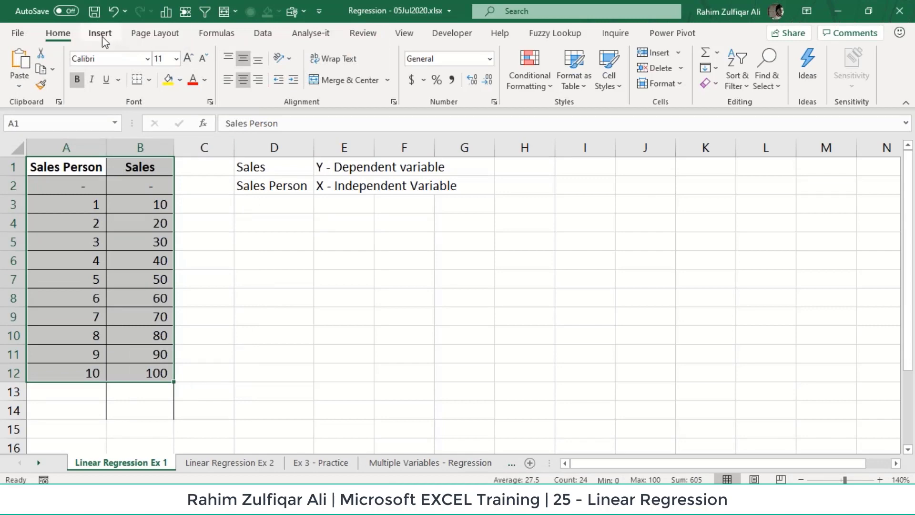
{"action": "key", "text": "alt+n"}
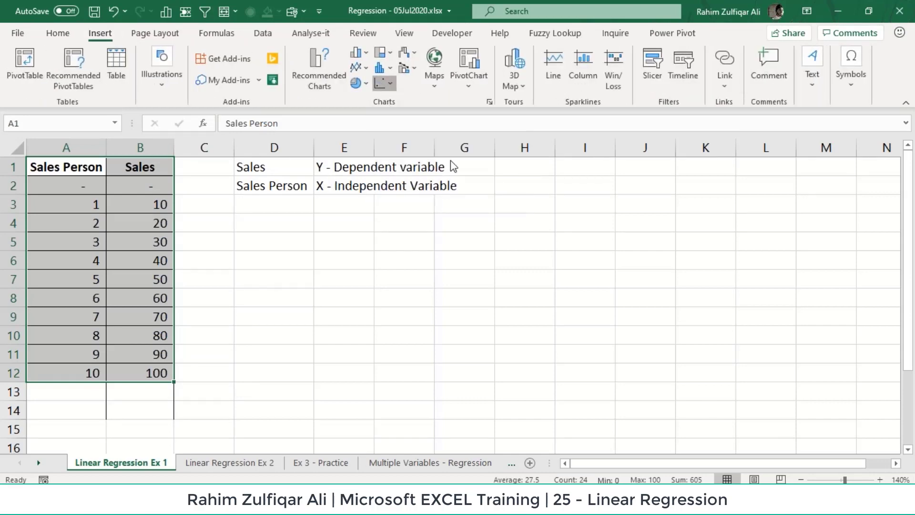
{"action": "left_click", "coordinate": [384, 83]}
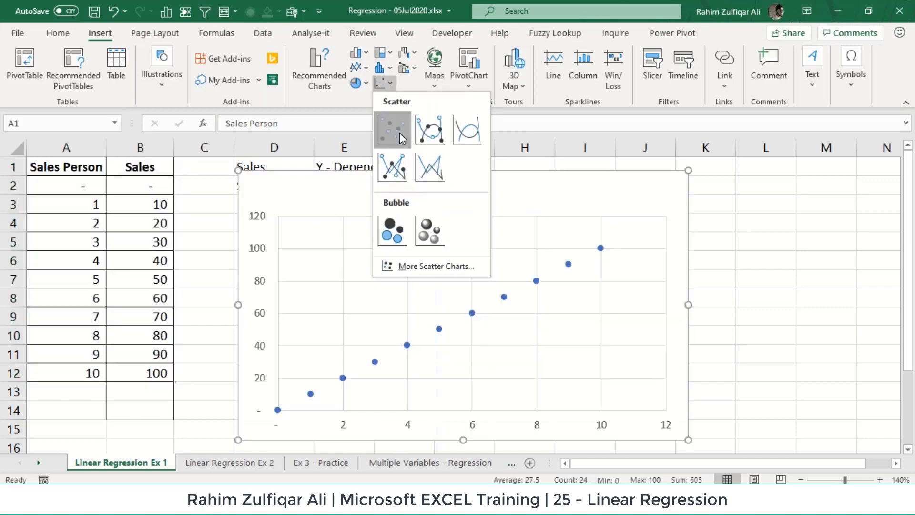
{"action": "left_click", "coordinate": [401, 138]}
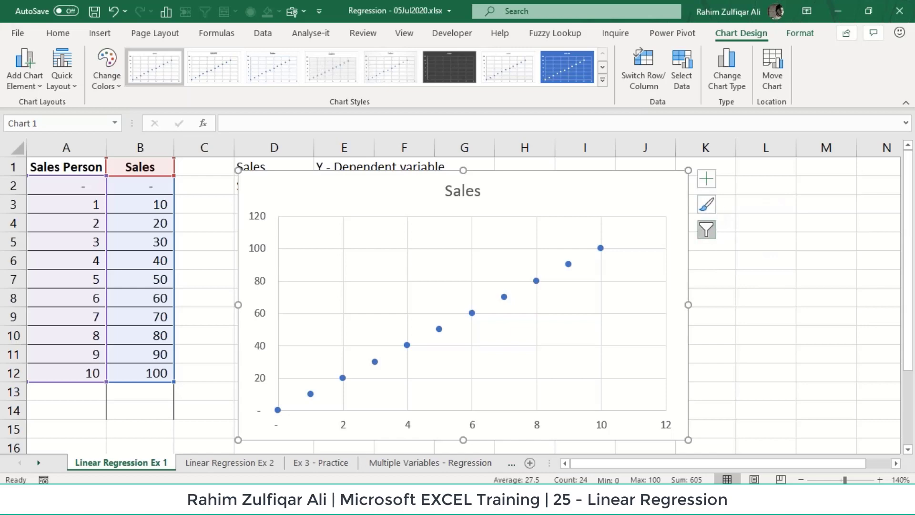
Add a linear trendline to the Sales scatter chart and open its formatting options
{"action": "left_click", "coordinate": [707, 181]}
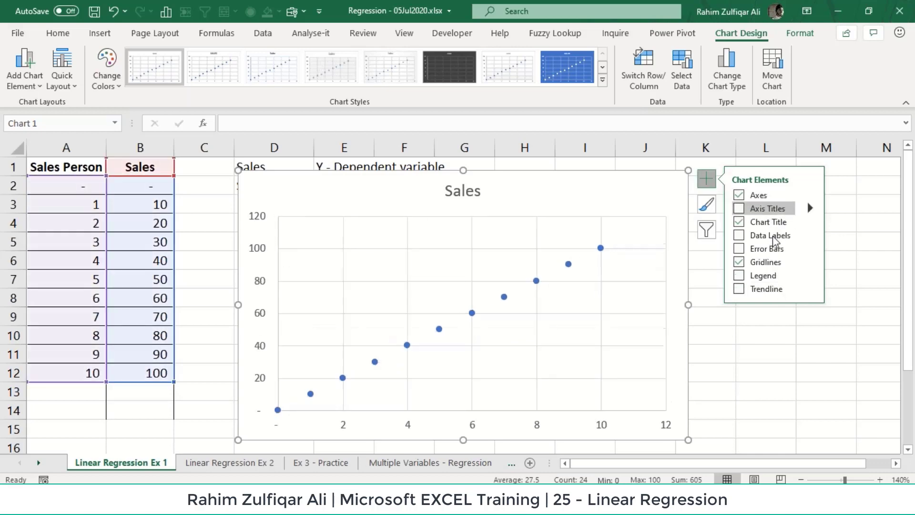
{"action": "left_click", "coordinate": [812, 291]}
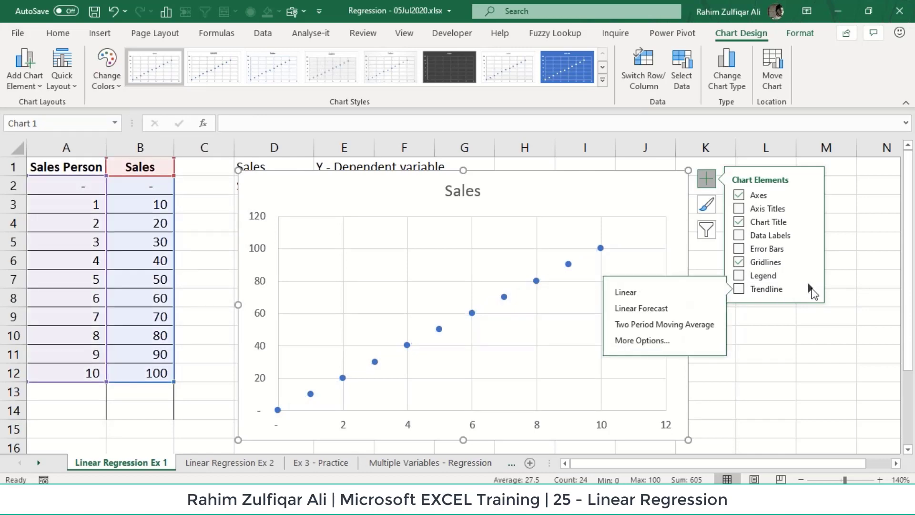
{"action": "left_click", "coordinate": [646, 340]}
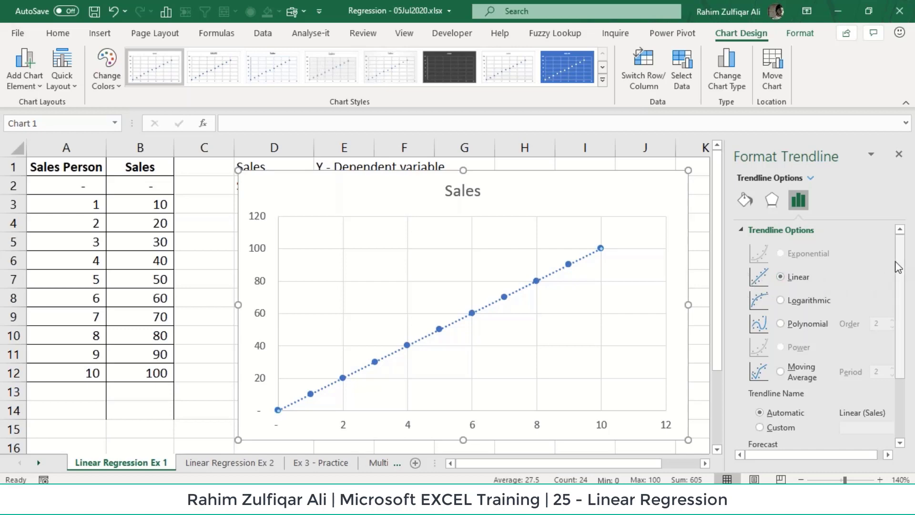
Display the trendline's equation and R-squared value on the chart, and close the trendline formatting options
{"action": "left_click_drag", "start_coordinate": [898, 241], "coordinate": [909, 341]}
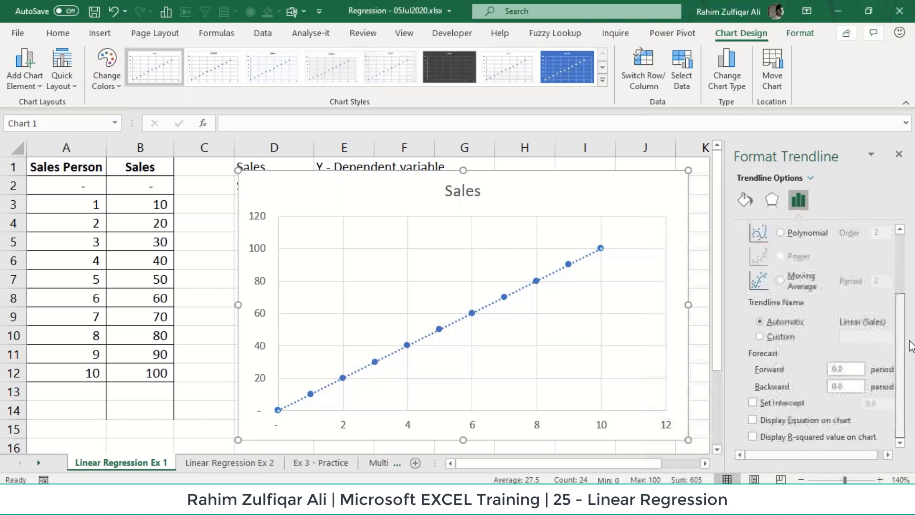
{"action": "left_click", "coordinate": [755, 420]}
{"action": "left_click", "coordinate": [753, 436]}
{"action": "left_click", "coordinate": [899, 154]}
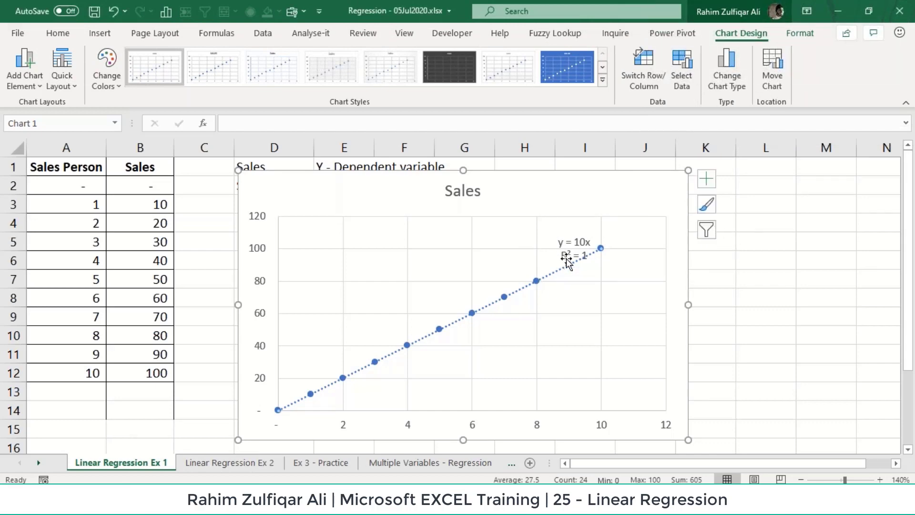
{"action": "left_click", "coordinate": [713, 298]}
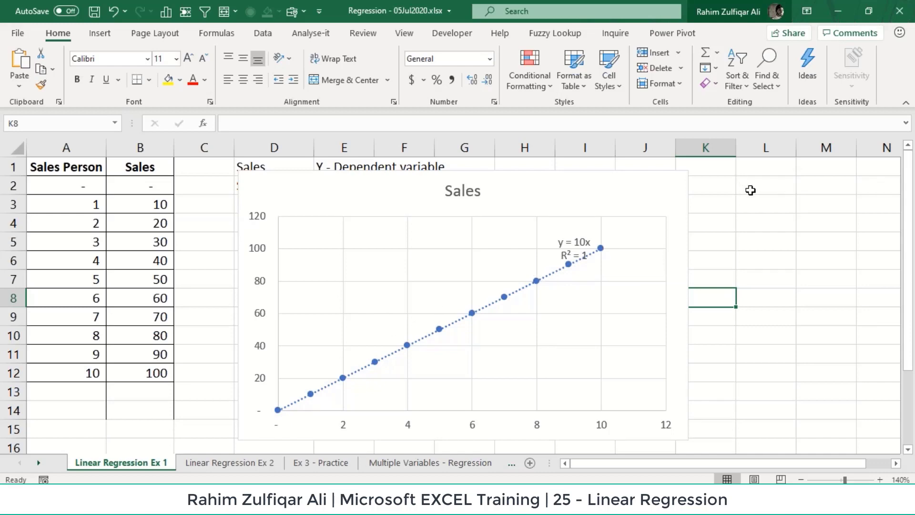
Open the Linear Regression Ex 2 sheet and compare the Sales Person and Sales entries in rows 1 to 4
{"action": "left_click", "coordinate": [221, 458]}
{"action": "left_click", "coordinate": [145, 219]}
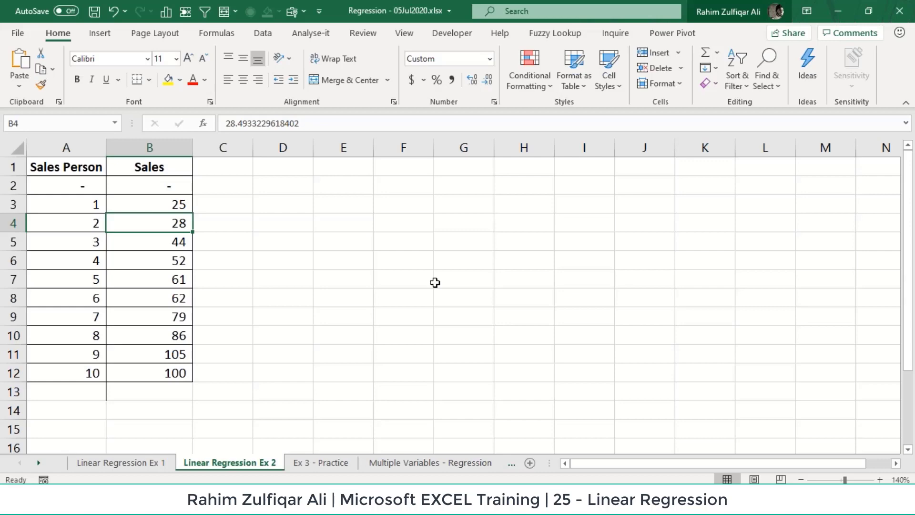
{"action": "key", "text": "Up"}
{"action": "key", "text": "Up"}
{"action": "key", "text": "Up"}
{"action": "key", "text": "Left"}
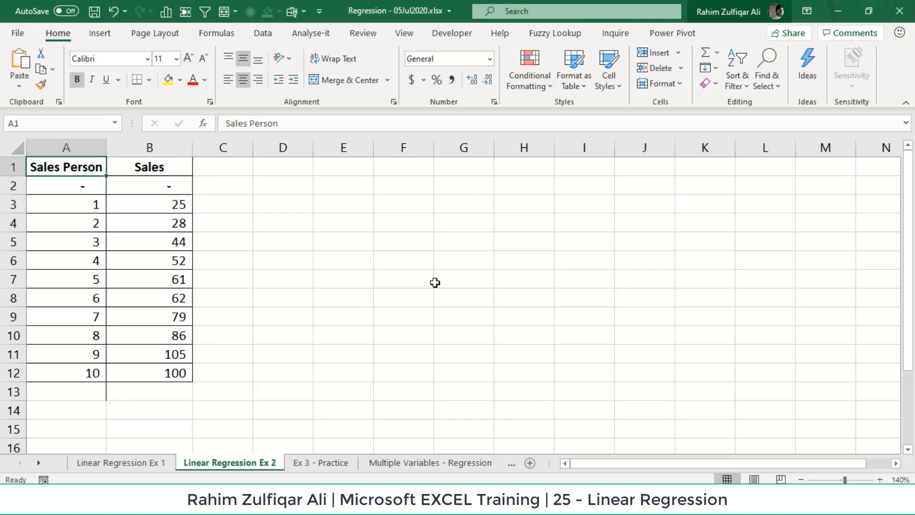
{"action": "key", "text": "Right"}
{"action": "key", "text": "Down"}
{"action": "key", "text": "Left"}
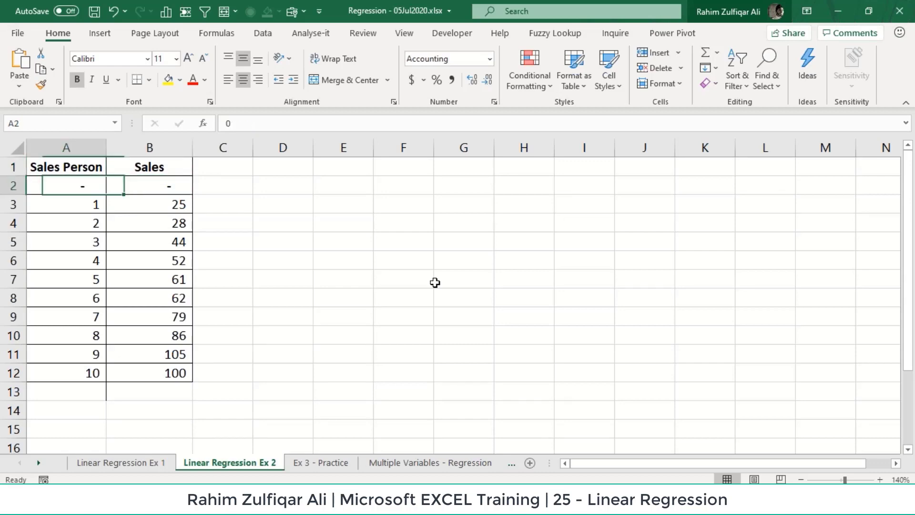
{"action": "key", "text": "Right"}
{"action": "key", "text": "Down"}
{"action": "key", "text": "Left"}
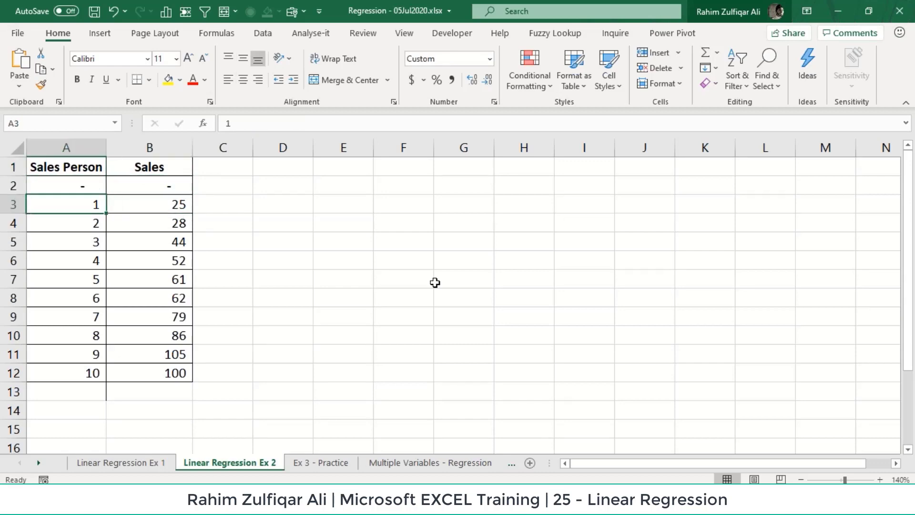
{"action": "key", "text": "Right"}
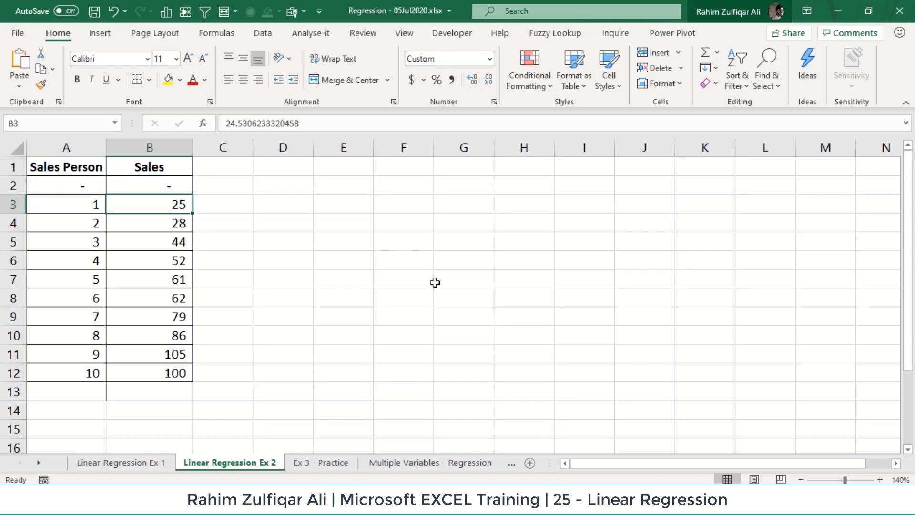
{"action": "key", "text": "Down"}
{"action": "key", "text": "Left"}
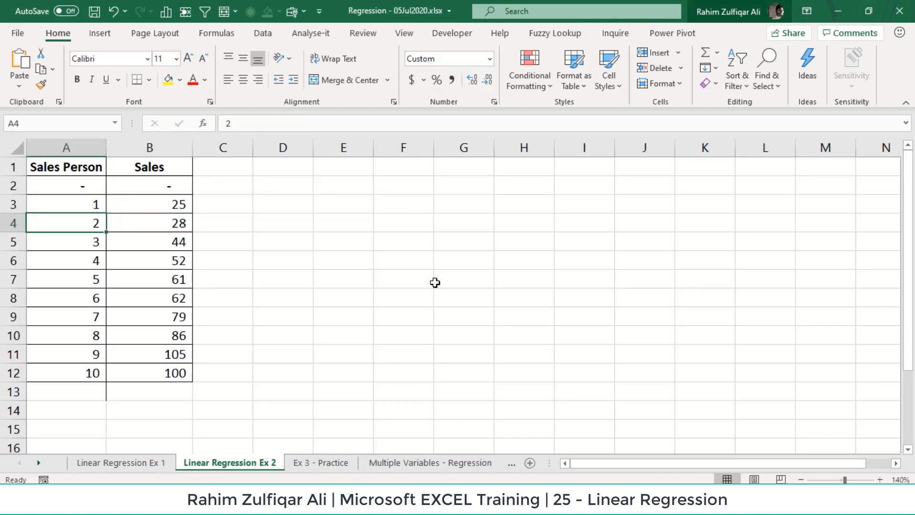
{"action": "key", "text": "Right"}
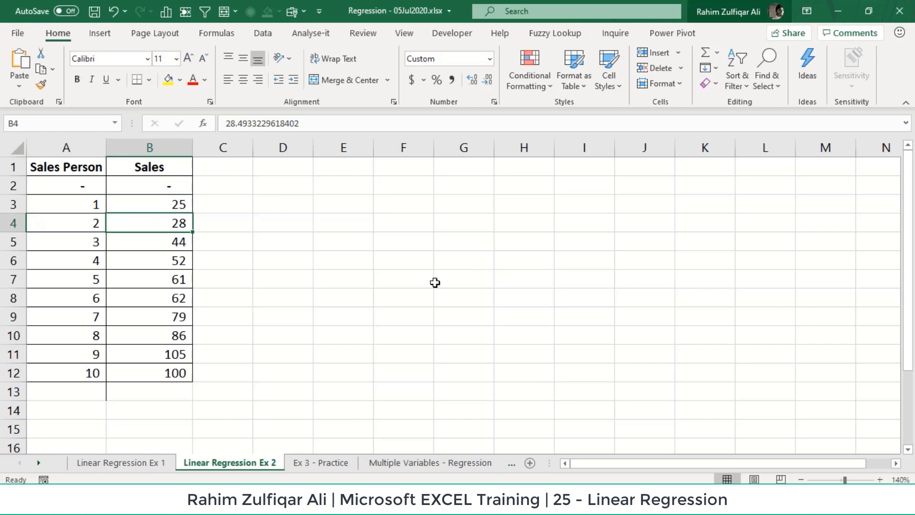
Compare the Sales Person values in column A with the Sales values in column B down to row 12
{"action": "key", "text": "Left"}
{"action": "key", "text": "Down"}
{"action": "key", "text": "Down"}
{"action": "key", "text": "Down"}
{"action": "key", "text": "Down"}
{"action": "key", "text": "Down"}
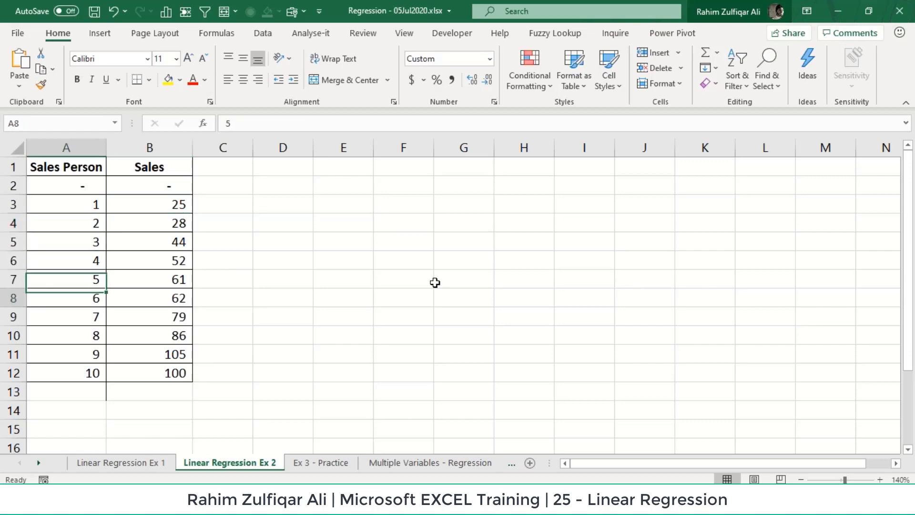
{"action": "key", "text": "Right"}
{"action": "key", "text": "Up"}
{"action": "key", "text": "Up"}
{"action": "key", "text": "Up"}
{"action": "key", "text": "Up"}
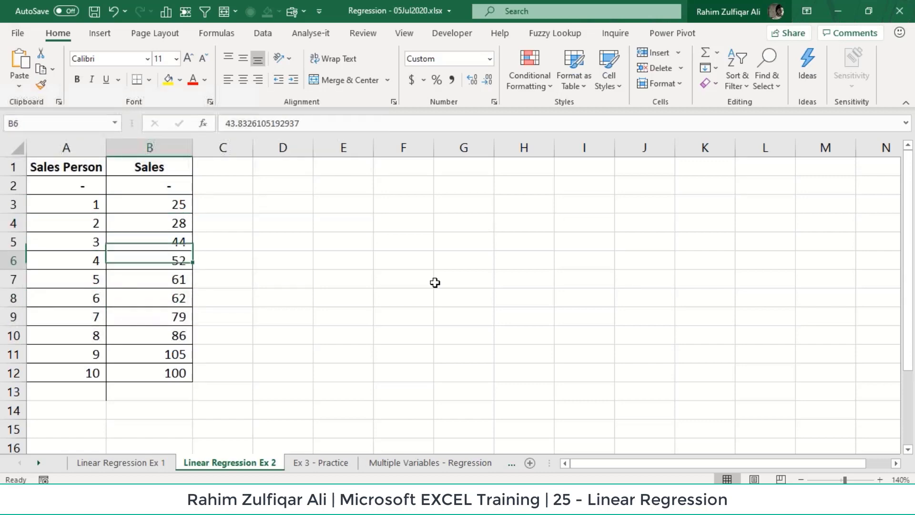
{"action": "key", "text": "Down"}
{"action": "key", "text": "Down"}
{"action": "key", "text": "Down"}
{"action": "key", "text": "Down"}
{"action": "key", "text": "Down"}
{"action": "key", "text": "Down"}
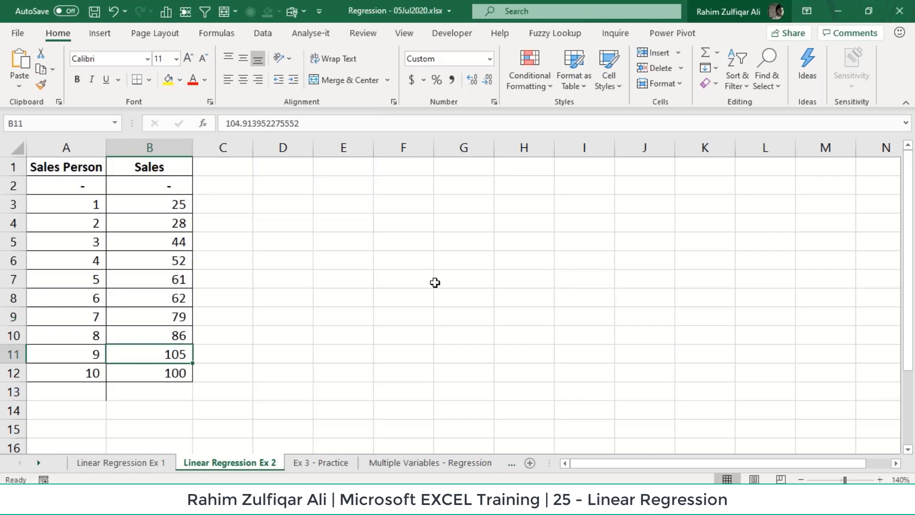
{"action": "key", "text": "Left"}
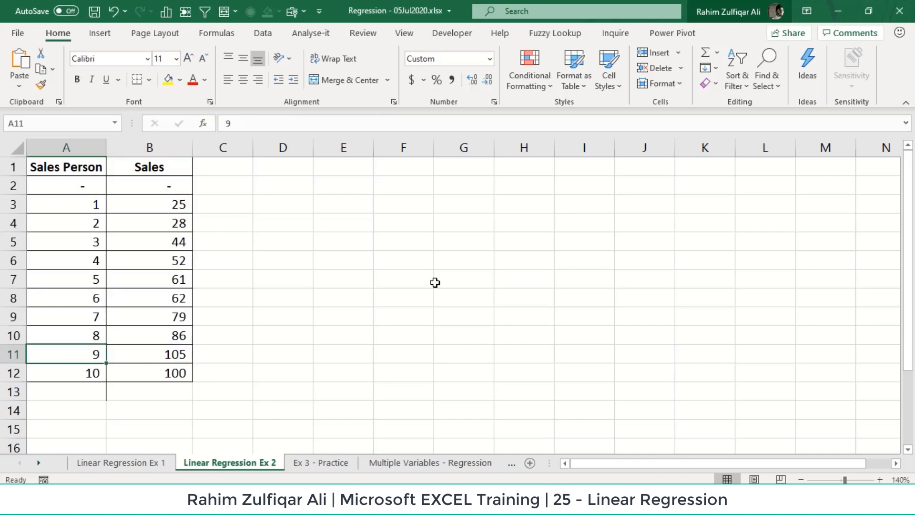
{"action": "key", "text": "Down"}
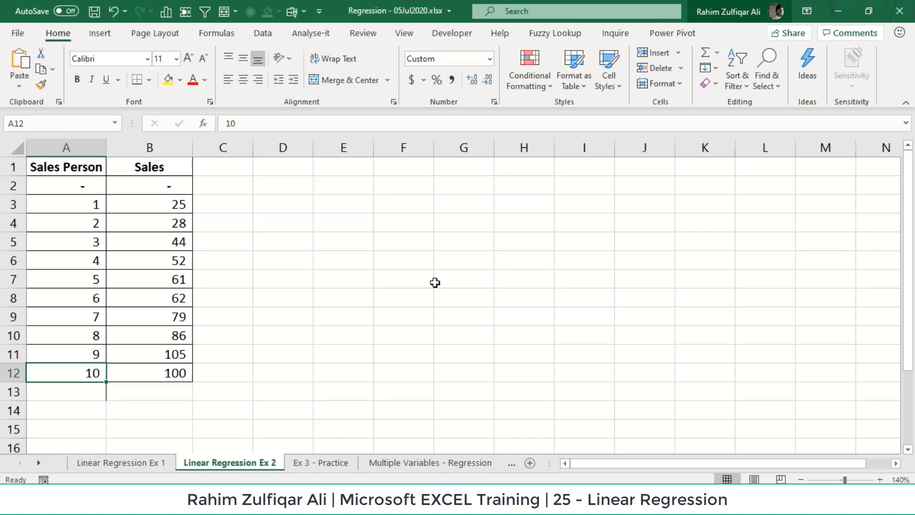
{"action": "key", "text": "Right"}
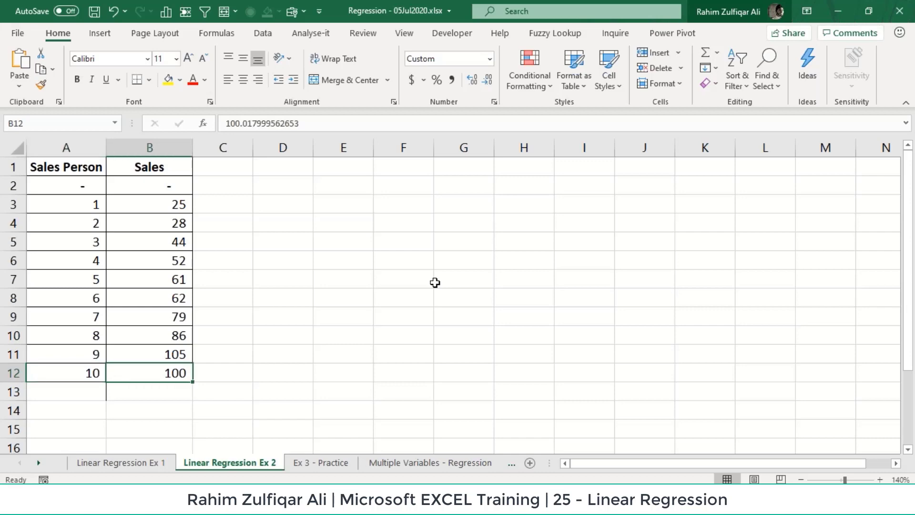
Examine how the Sales values in column B change from row to row between B3 and B12
{"action": "key", "text": "Up"}
{"action": "key", "text": "Up"}
{"action": "key", "text": "Up"}
{"action": "key", "text": "Up"}
{"action": "key", "text": "Up"}
{"action": "key", "text": "Up"}
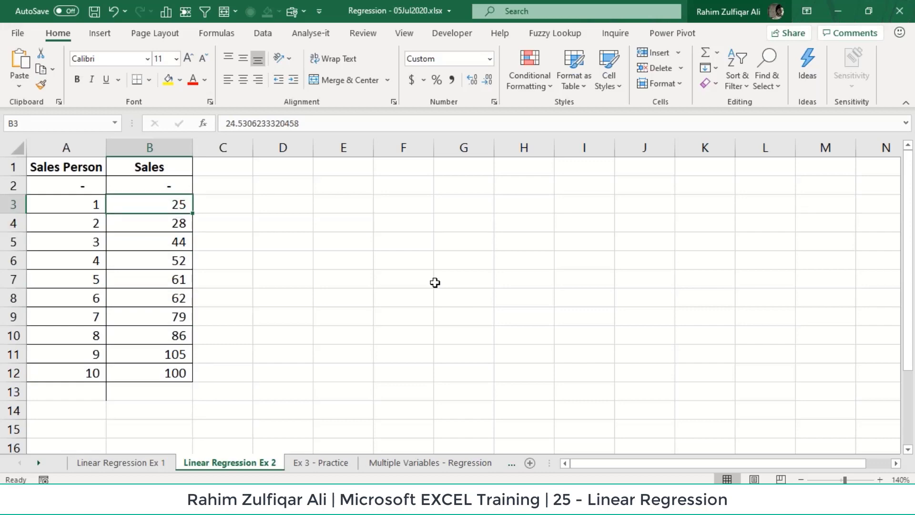
{"action": "key", "text": "Down"}
{"action": "key", "text": "Down"}
{"action": "key", "text": "Down"}
{"action": "key", "text": "Down"}
{"action": "key", "text": "Down"}
{"action": "key", "text": "Down"}
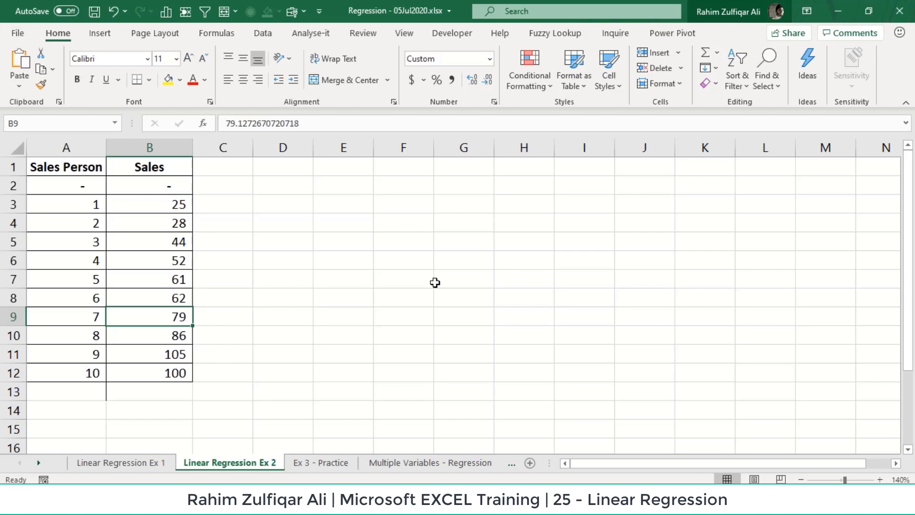
{"action": "key", "text": "Up"}
{"action": "key", "text": "Up"}
{"action": "key", "text": "Up"}
{"action": "key", "text": "Up"}
{"action": "key", "text": "Up"}
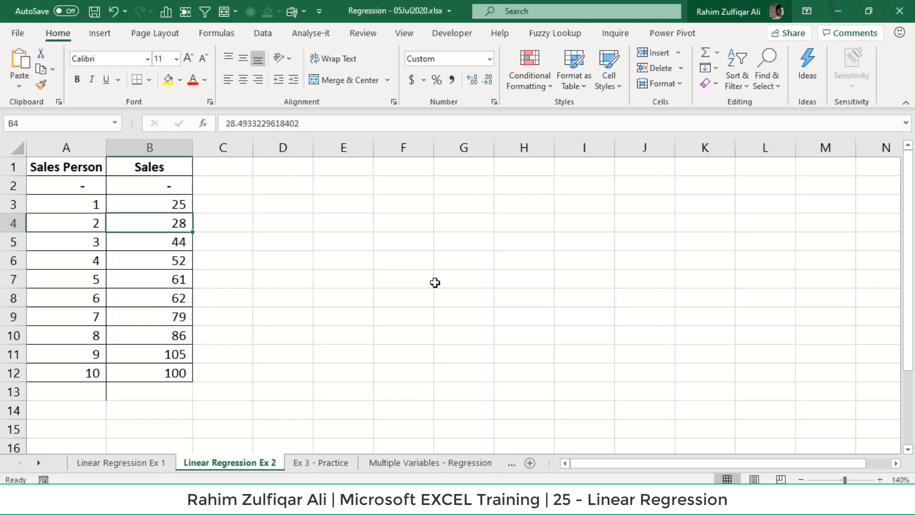
Examine the lower Sales values in column B and compare the entries for 9 and 10 sales persons
{"action": "key", "text": "Down"}
{"action": "key", "text": "Down"}
{"action": "key", "text": "Down"}
{"action": "key", "text": "Down"}
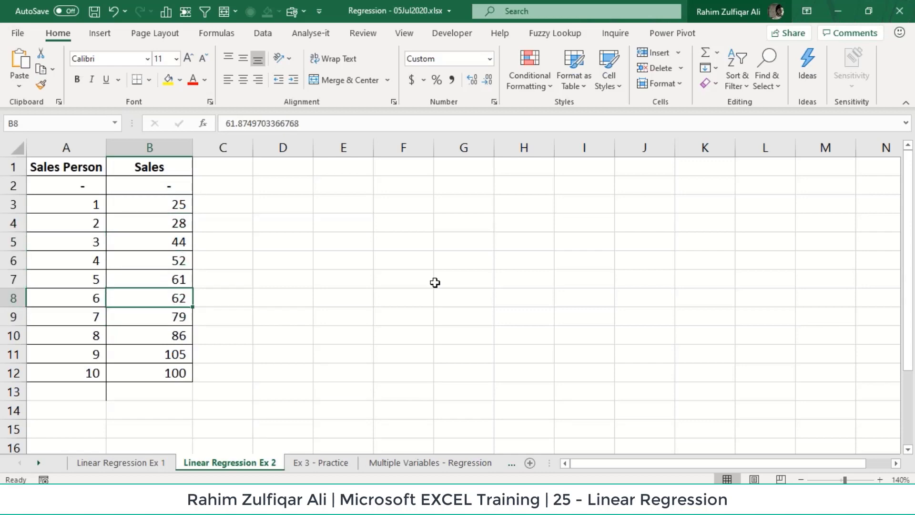
{"action": "key", "text": "Down"}
{"action": "key", "text": "Down"}
{"action": "key", "text": "Down"}
{"action": "key", "text": "Down"}
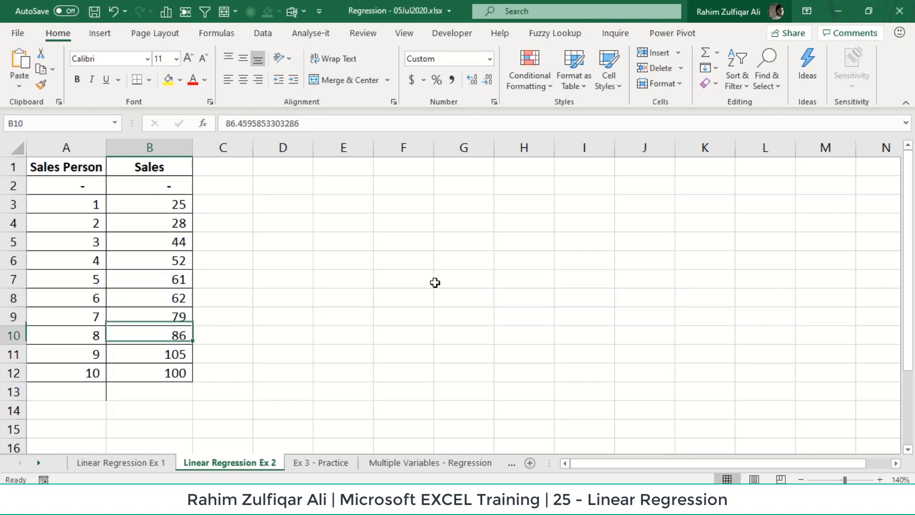
{"action": "key", "text": "Left"}
{"action": "key", "text": "Up"}
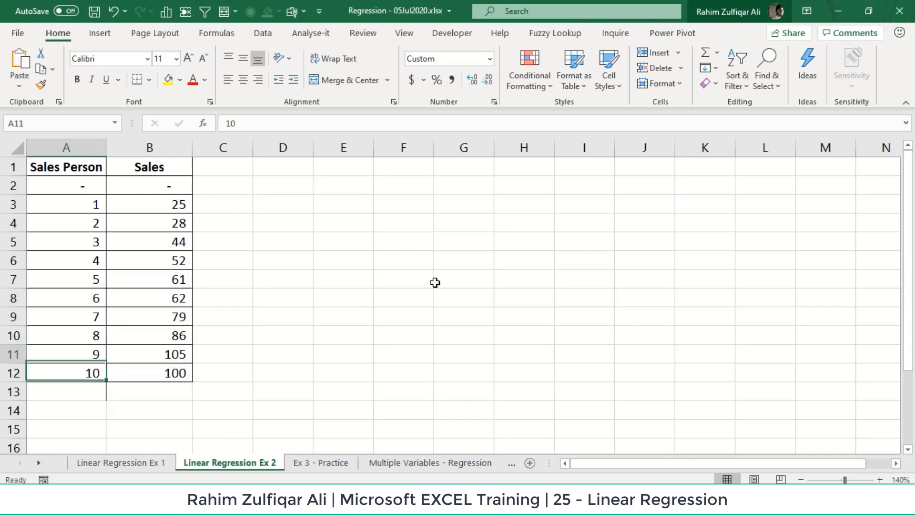
{"action": "key", "text": "Right"}
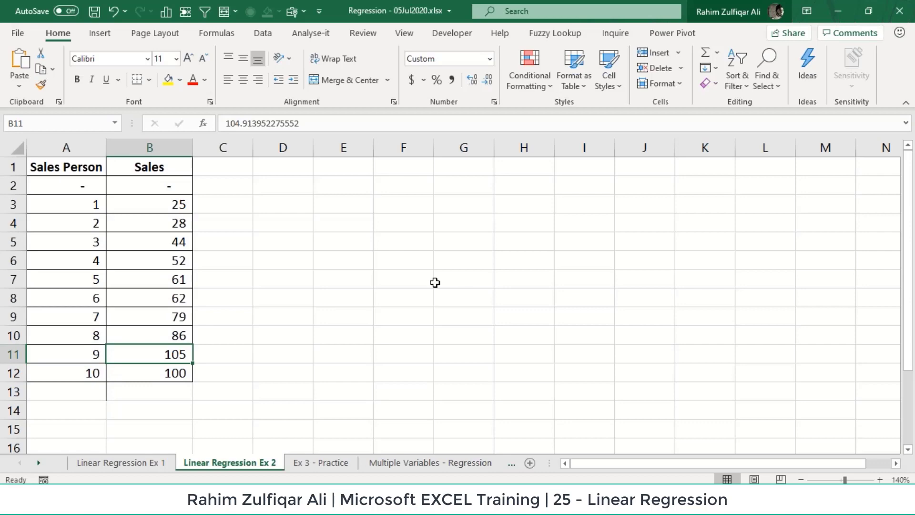
{"action": "key", "text": "Down"}
{"action": "key", "text": "Down"}
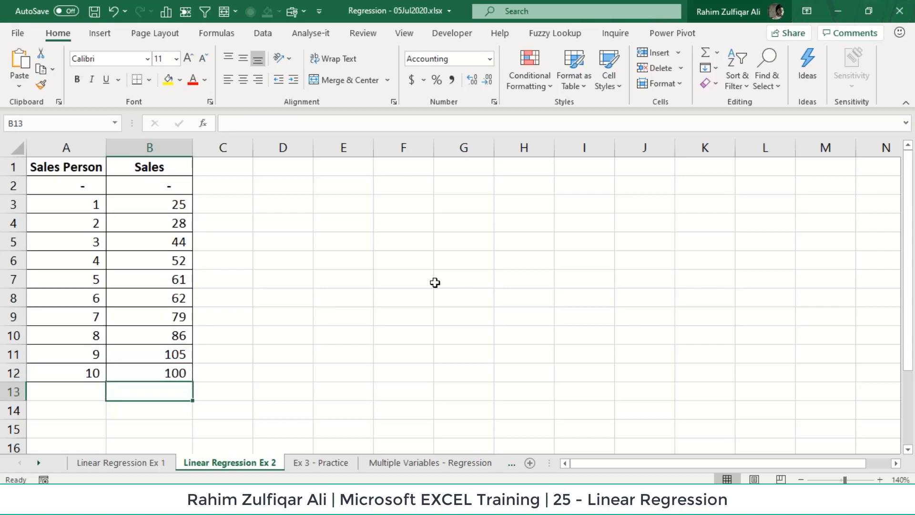
Enter 11 as the next Sales Person value in A13 and the placeholder ?? as its Sales value in B13
{"action": "key", "text": "Left"}
{"action": "type", "text": "111"}
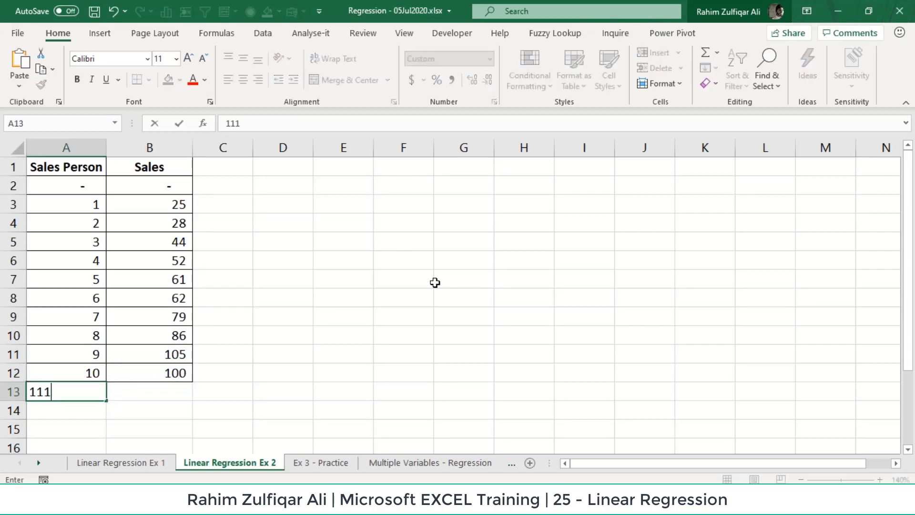
{"action": "key", "text": "BackSpace"}
{"action": "key", "text": "Return"}
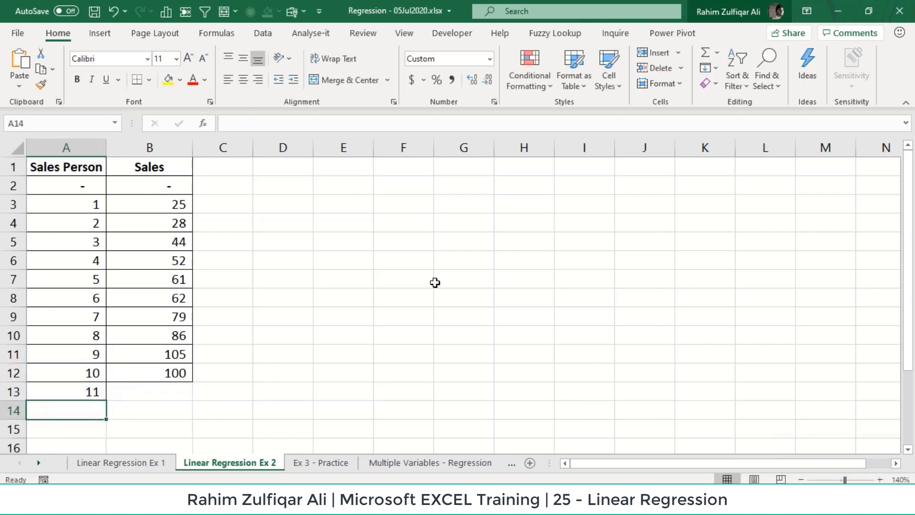
{"action": "key", "text": "Up"}
{"action": "key", "text": "Right"}
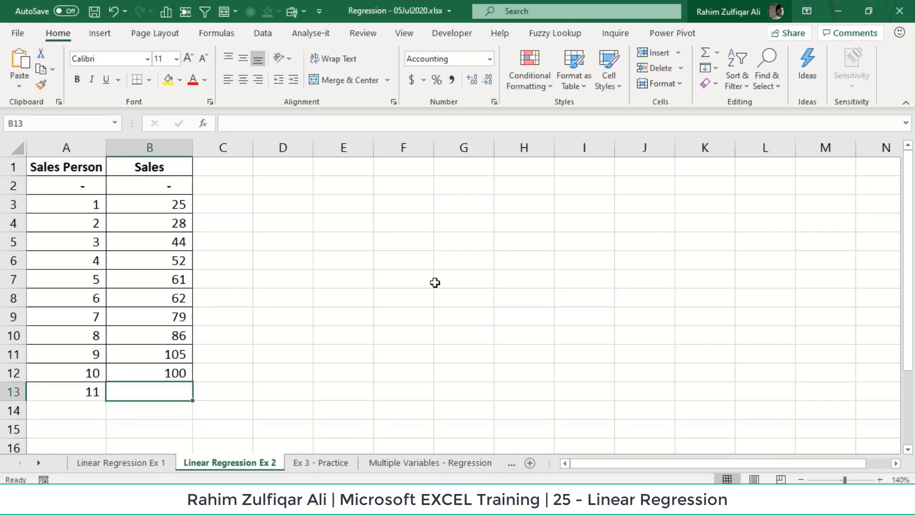
{"action": "type", "text": "??"}
{"action": "key", "text": "Return"}
{"action": "key", "text": "Up"}
{"action": "left_click", "coordinate": [630, 13]}
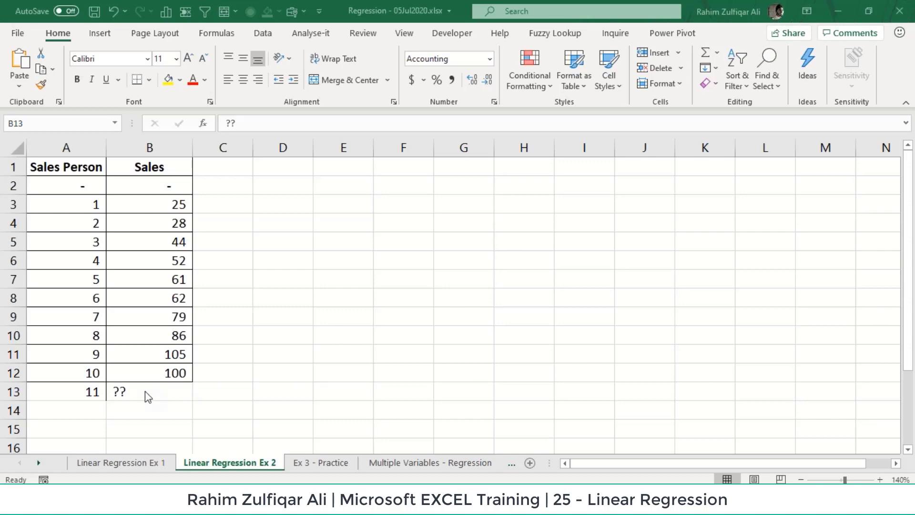
Clear the trial entries from B13 and A13 below the data table
{"action": "left_click", "coordinate": [160, 391]}
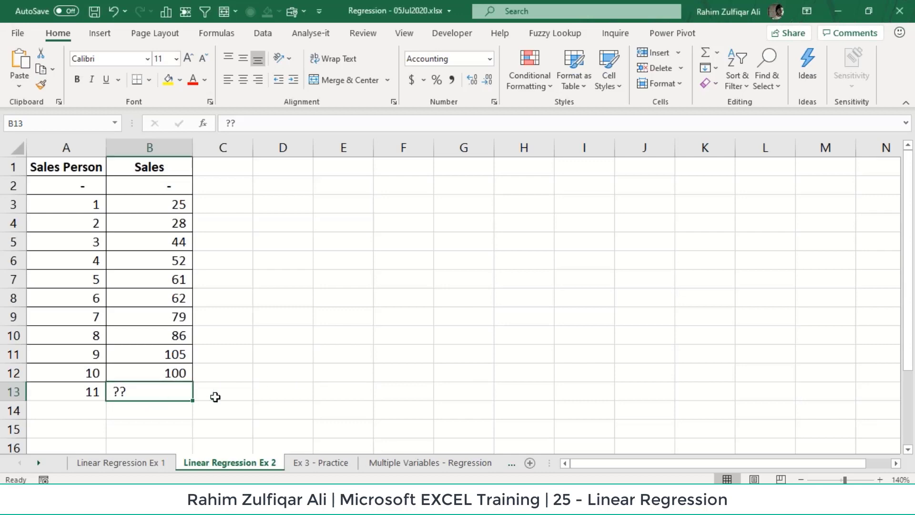
{"action": "key", "text": "Delete"}
{"action": "key", "text": "Left"}
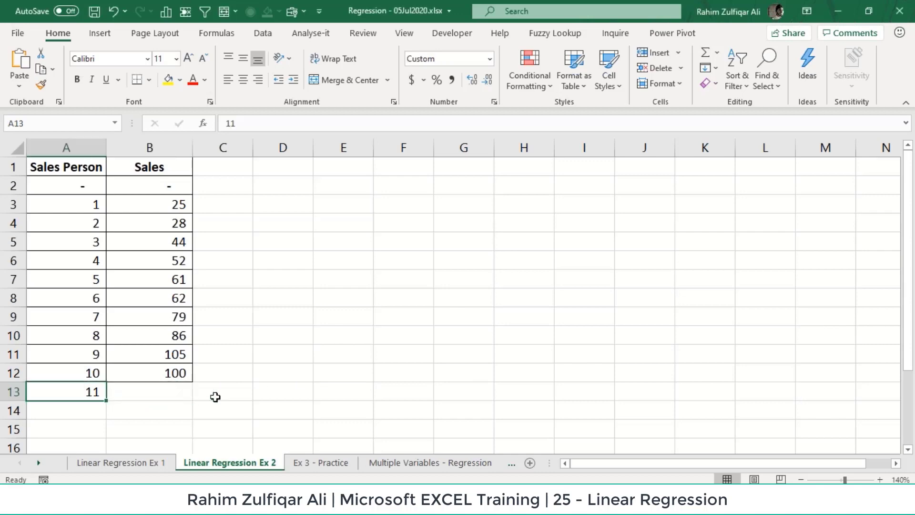
{"action": "key", "text": "Delete"}
{"action": "key", "text": "Up"}
{"action": "key", "text": "Right"}
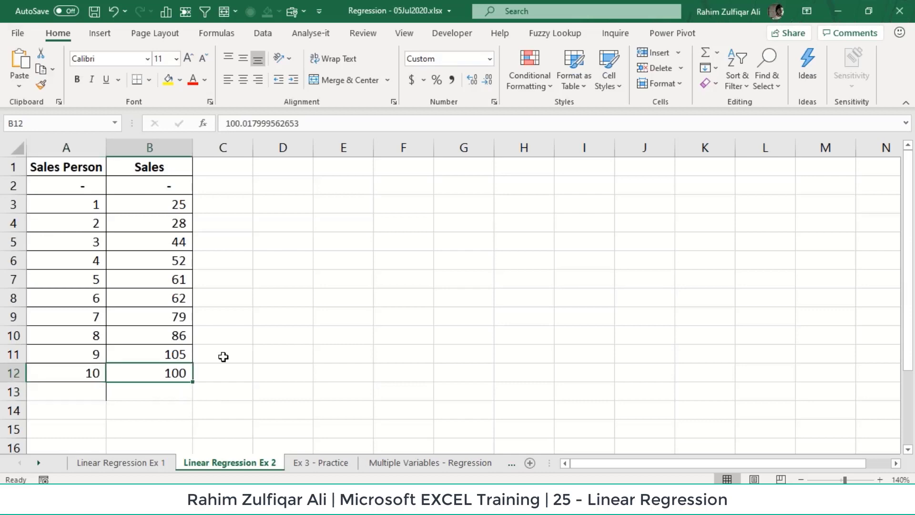
Insert a scatter chart of the Sales Person and Sales data in A1:B12 and place it right beside the table
{"action": "left_click_drag", "start_coordinate": [62, 166], "coordinate": [144, 372]}
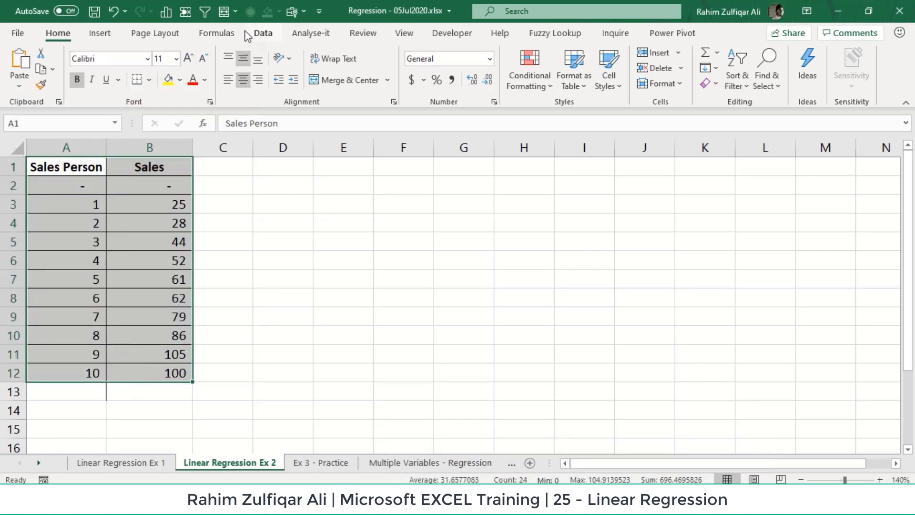
{"action": "left_click", "coordinate": [98, 33]}
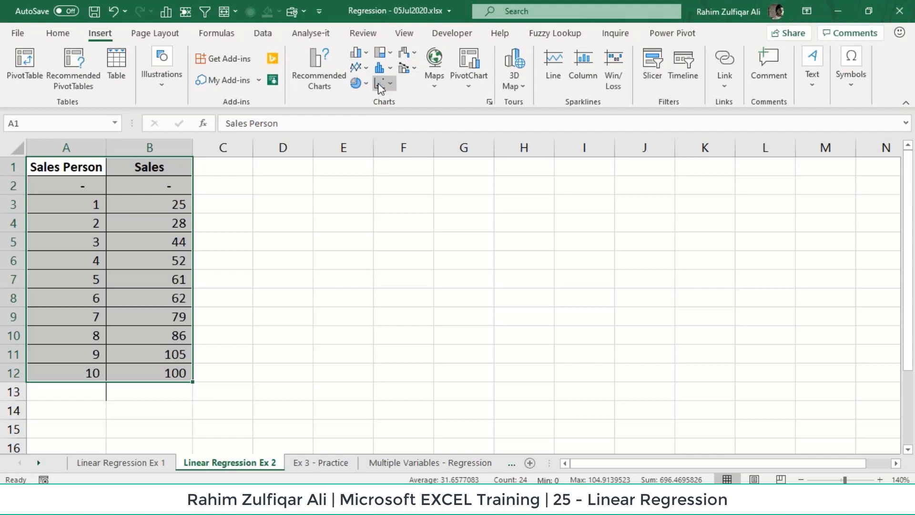
{"action": "left_click", "coordinate": [378, 83]}
{"action": "left_click", "coordinate": [392, 130]}
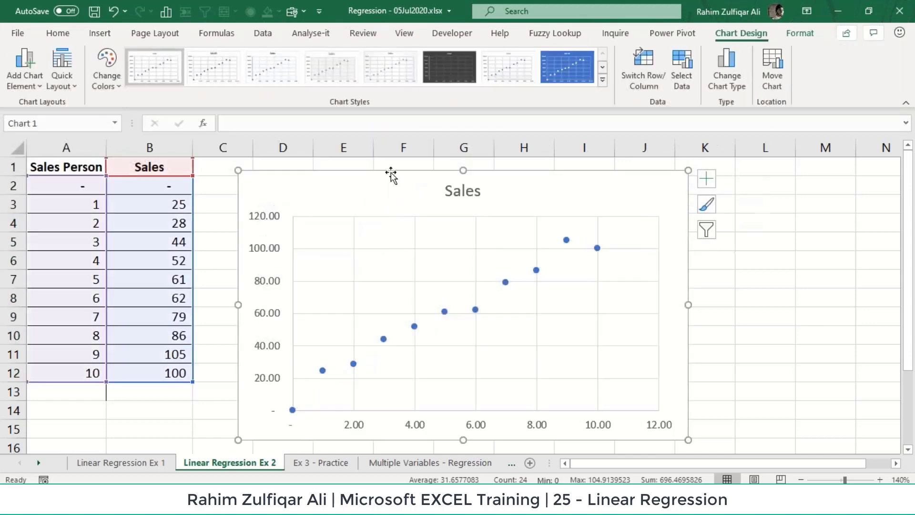
{"action": "left_click_drag", "start_coordinate": [380, 180], "coordinate": [363, 175]}
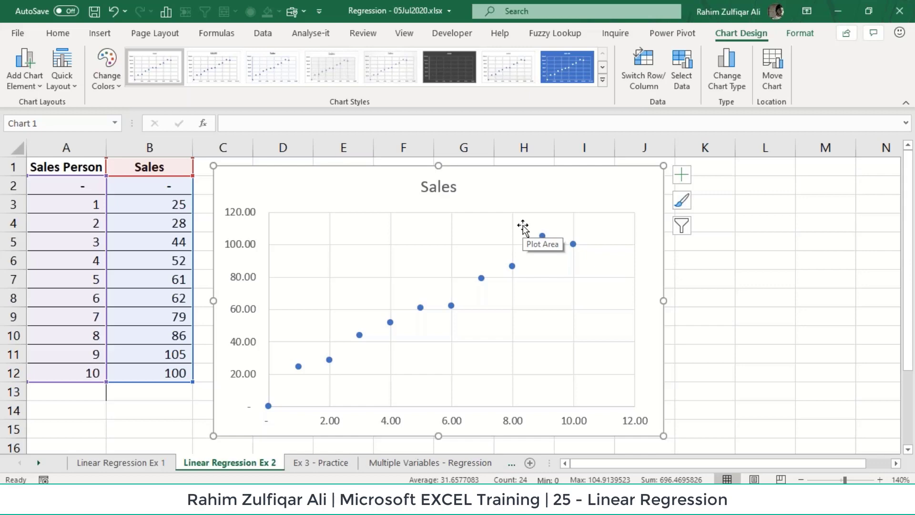
{"action": "left_click", "coordinate": [522, 162]}
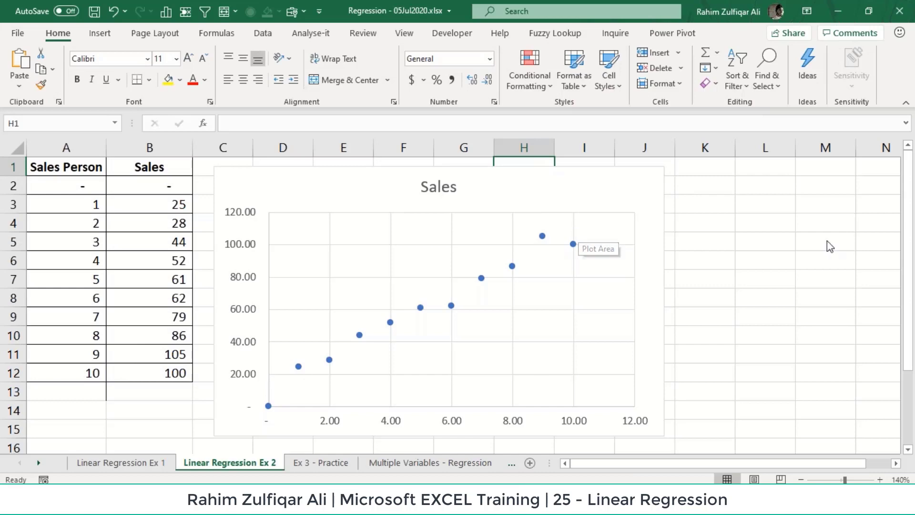
{"action": "key", "text": "alt+Tab"}
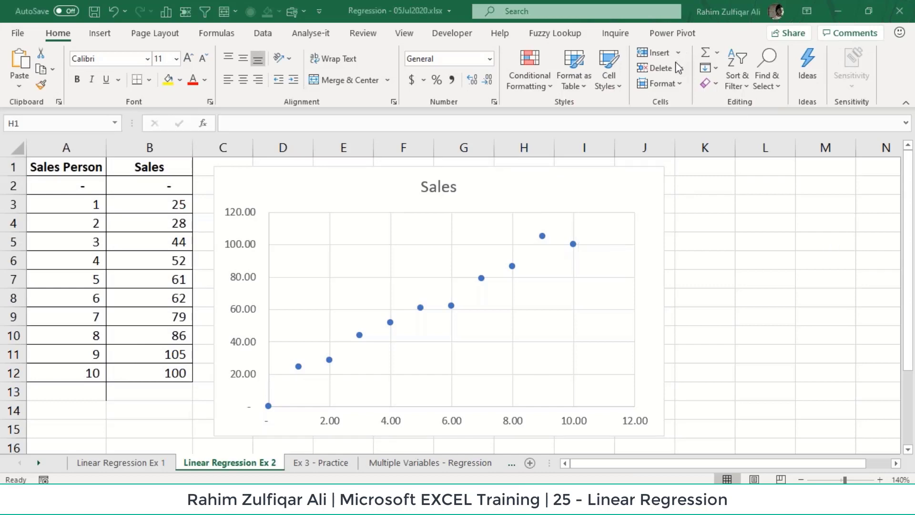
Add a linear trendline to the Sales scatter chart and open its formatting options
{"action": "left_click", "coordinate": [582, 179]}
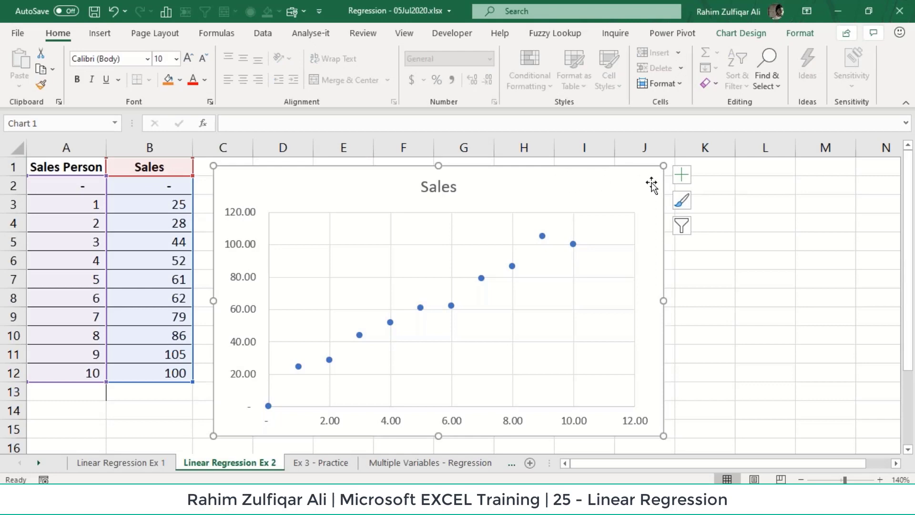
{"action": "left_click", "coordinate": [680, 180]}
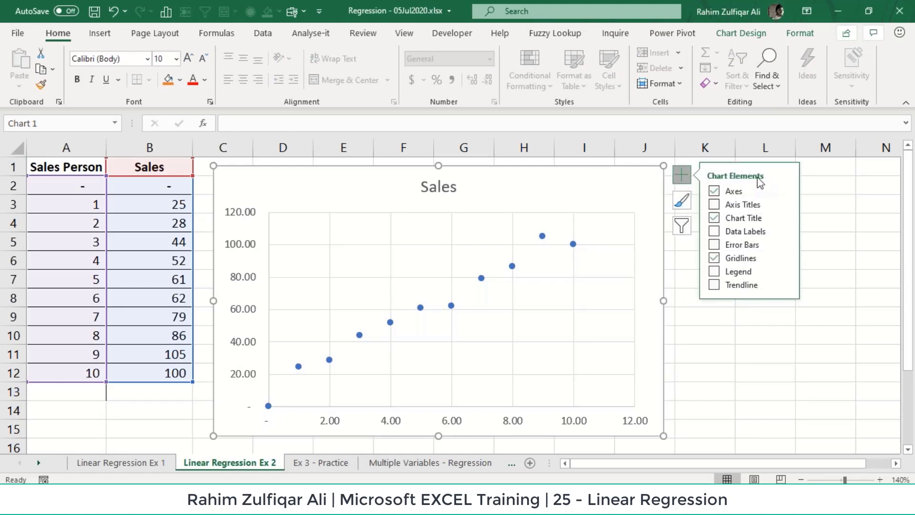
{"action": "left_click", "coordinate": [783, 286]}
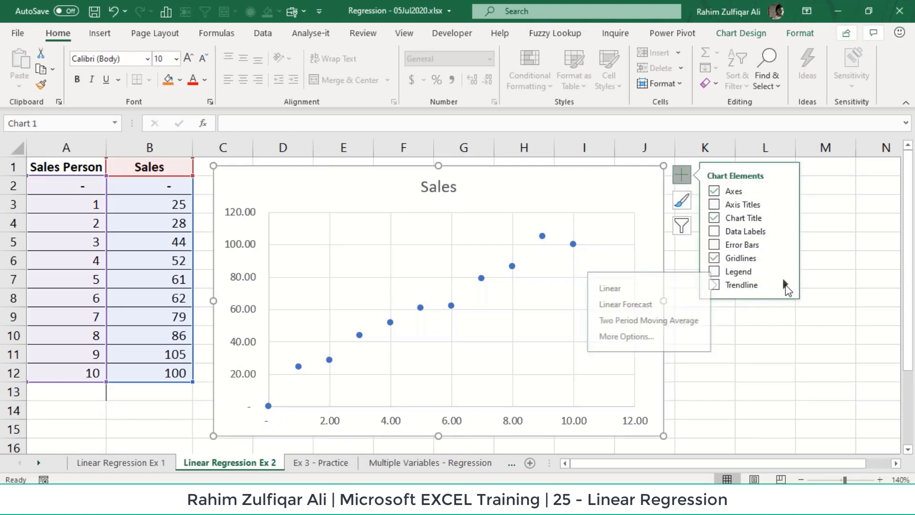
{"action": "left_click", "coordinate": [674, 340]}
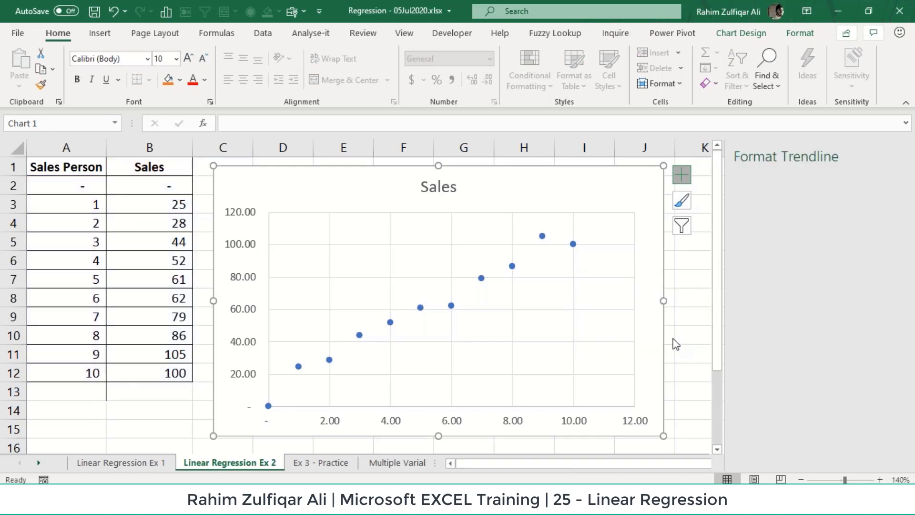
Display the trendline's equation and R-squared value on the Sales chart and close the formatting options
{"action": "scroll", "coordinate": [844, 310], "scroll_direction": "down", "scroll_amount": 3}
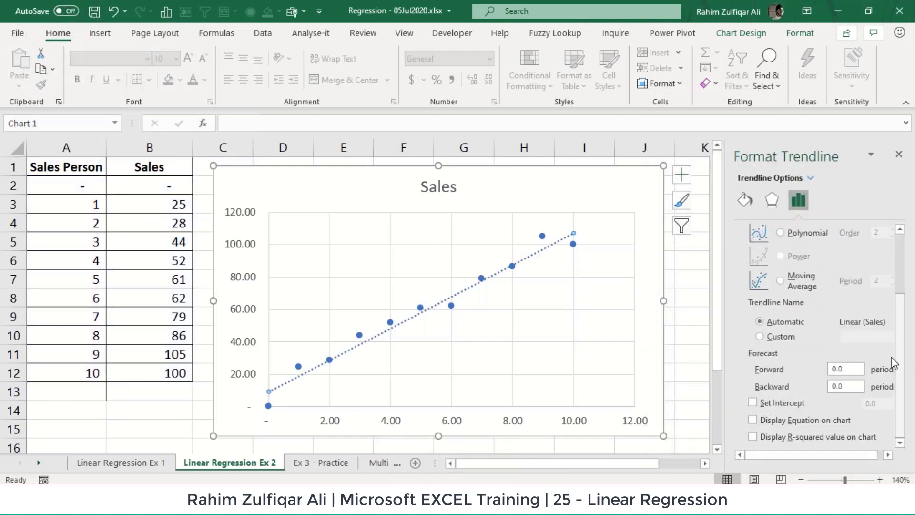
{"action": "left_click", "coordinate": [752, 419]}
{"action": "left_click", "coordinate": [752, 437]}
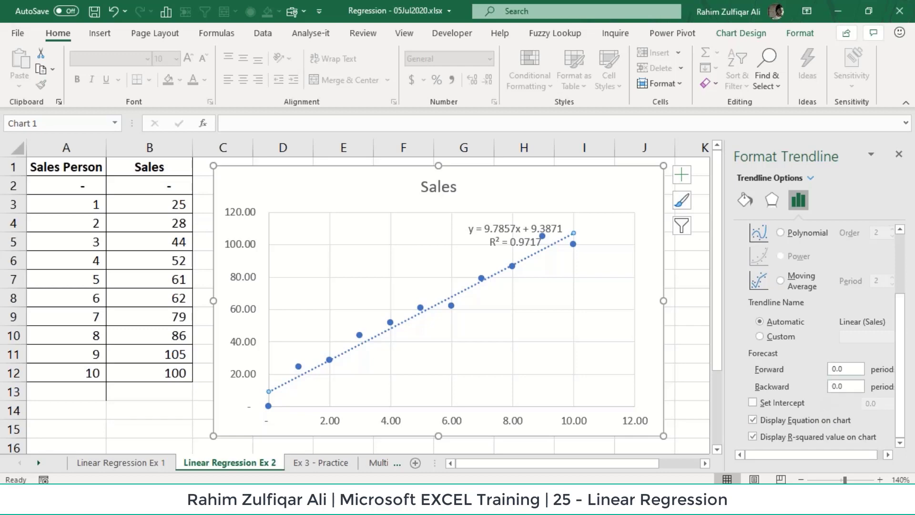
{"action": "left_click", "coordinate": [898, 154]}
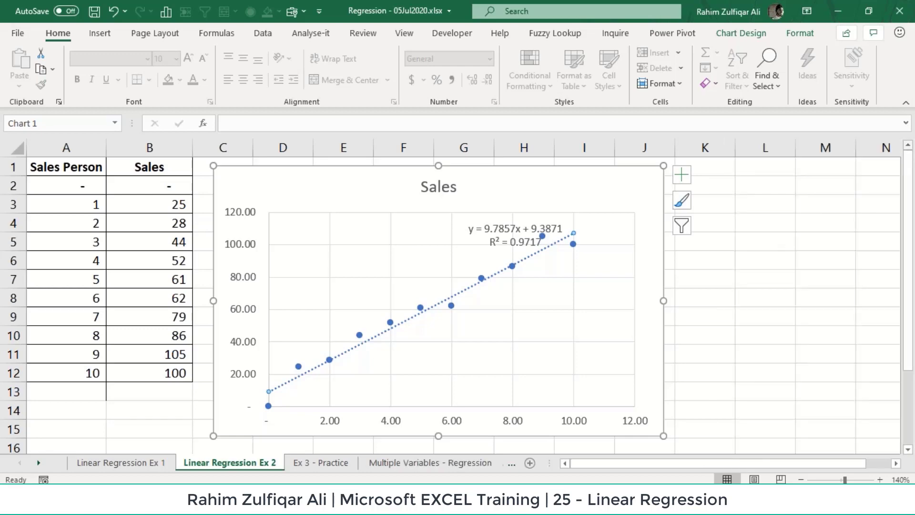
{"action": "left_click", "coordinate": [740, 291]}
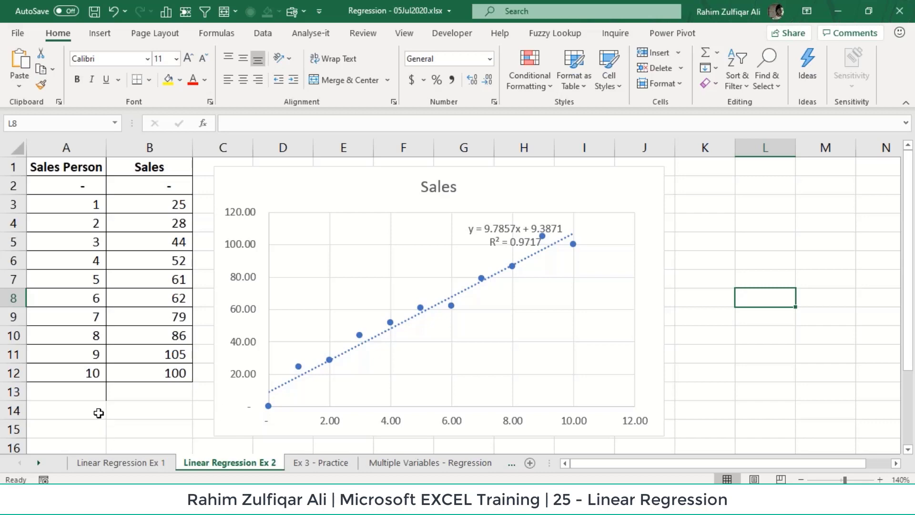
Enter 11 in A13 and calculate its slope term in B13 with the formula =9.7857*11
{"action": "left_click", "coordinate": [97, 394]}
{"action": "type", "text": "11"}
{"action": "key", "text": "Return"}
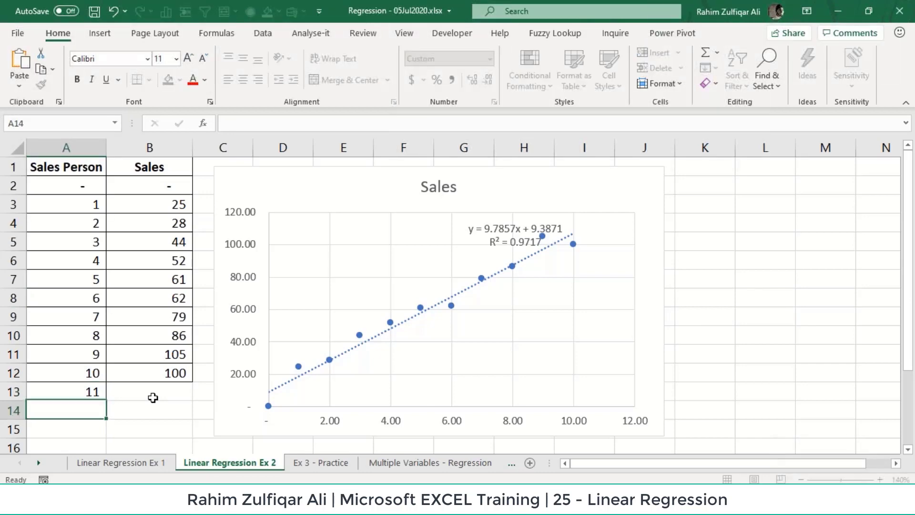
{"action": "key", "text": "Up"}
{"action": "left_click", "coordinate": [152, 397]}
{"action": "type", "text": "="}
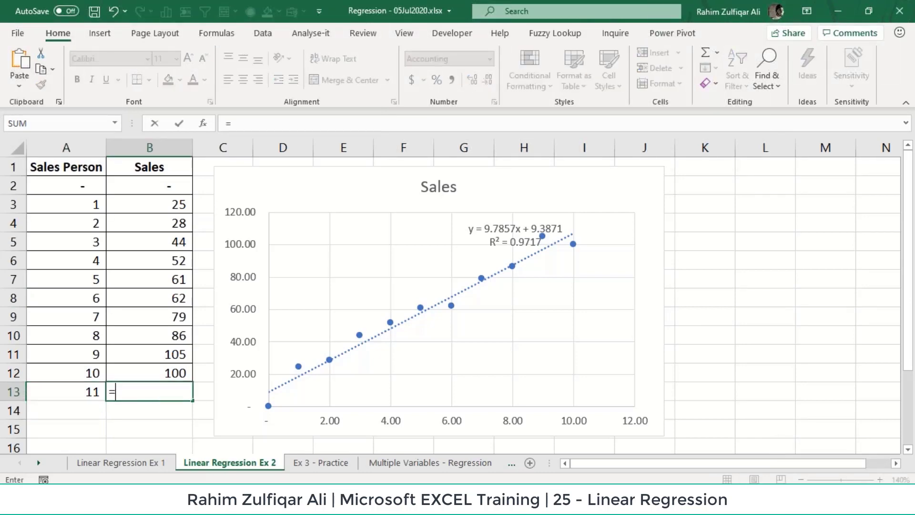
{"action": "type", "text": "9.7"}
{"action": "type", "text": "85"}
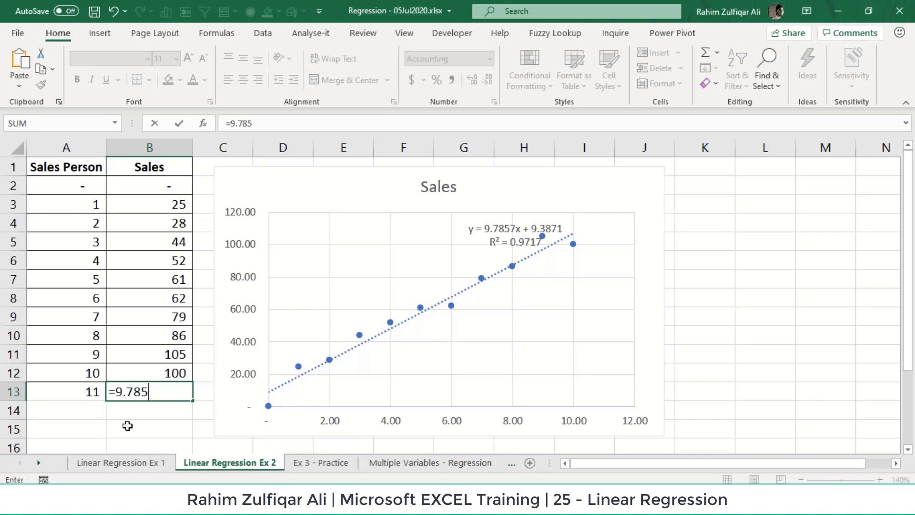
{"action": "type", "text": "7*11"}
{"action": "key", "text": "Return"}
Add the trendline's intercept to the slope term in B14 with the formula =B13+9.3871
{"action": "type", "text": "="}
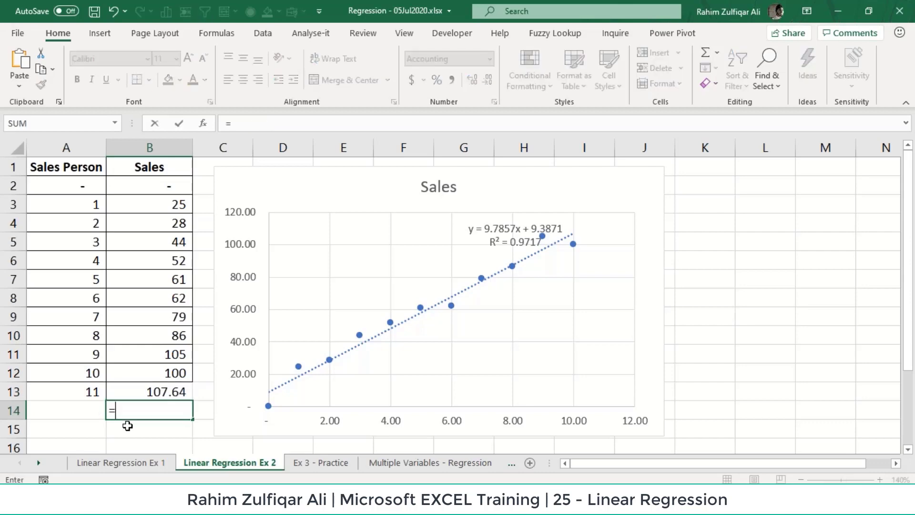
{"action": "key", "text": "Up"}
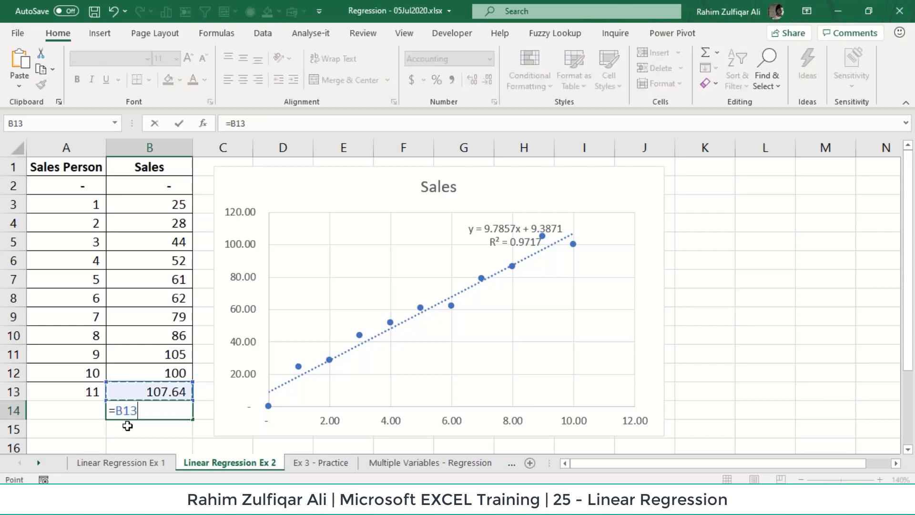
{"action": "type", "text": "+9.3871"}
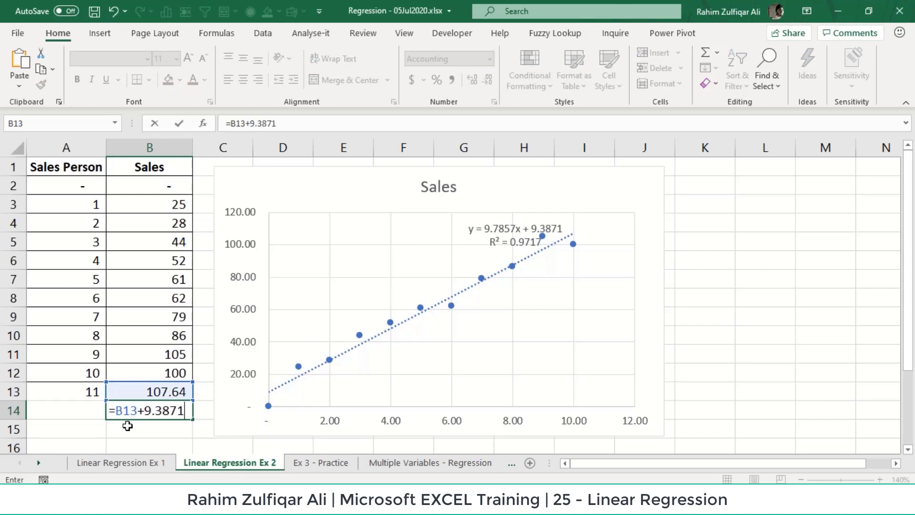
{"action": "key", "text": "ctrl+Return"}
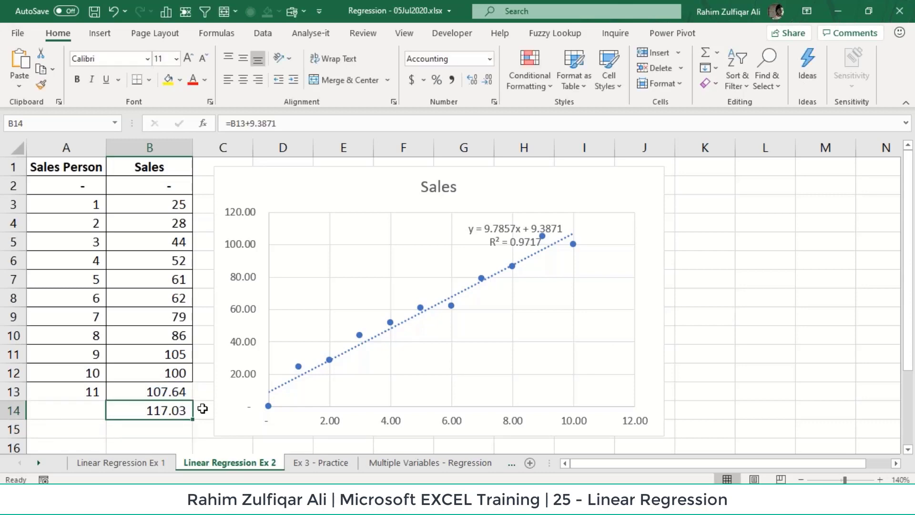
Highlight the predicted sales value in B14 with a yellow fill
{"action": "left_click", "coordinate": [70, 391]}
{"action": "left_click", "coordinate": [135, 410]}
{"action": "left_click", "coordinate": [168, 79]}
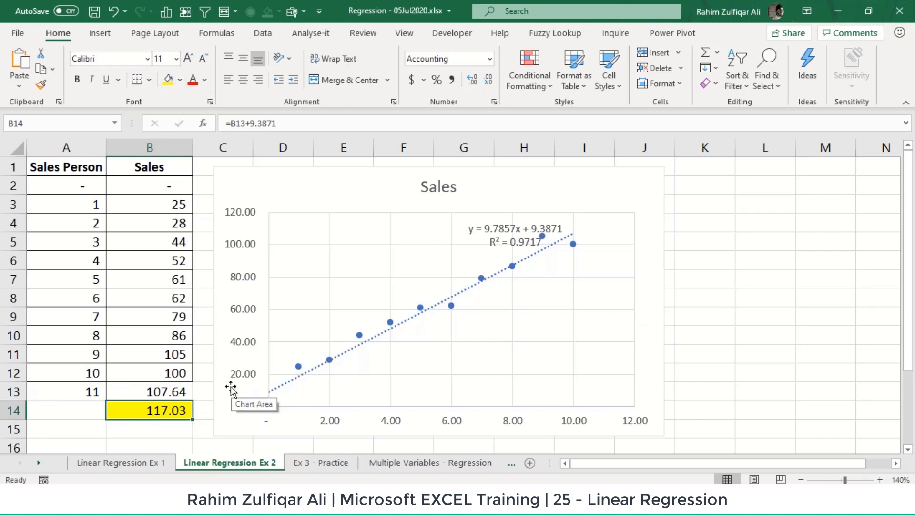
Start a FORECAST.LINEAR formula in B15 with A13 as the x value
{"action": "left_click", "coordinate": [180, 431]}
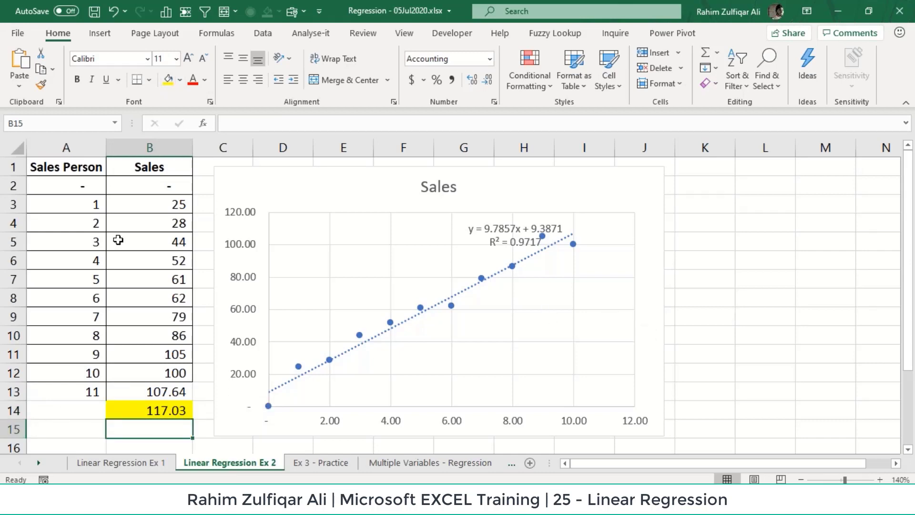
{"action": "type", "text": "=fore"}
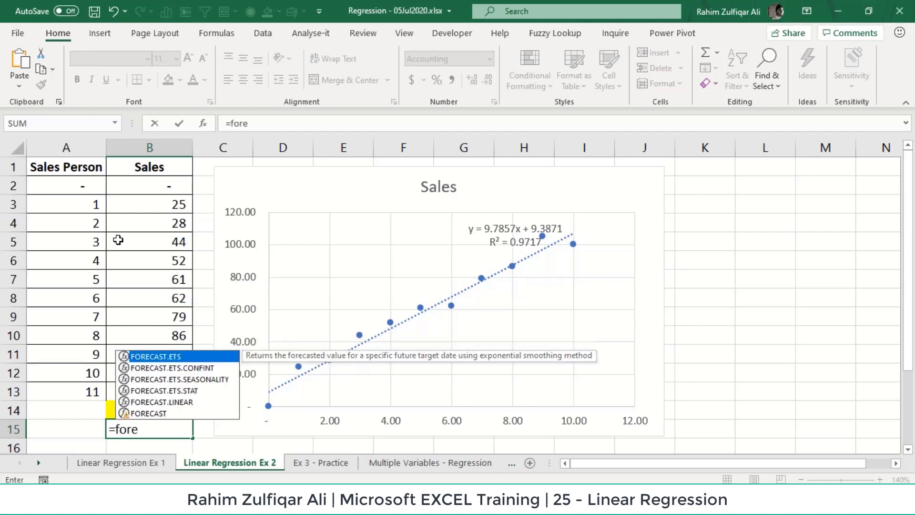
{"action": "key", "text": "Down"}
{"action": "key", "text": "Down"}
{"action": "key", "text": "Down"}
{"action": "key", "text": "Down"}
{"action": "key", "text": "Tab"}
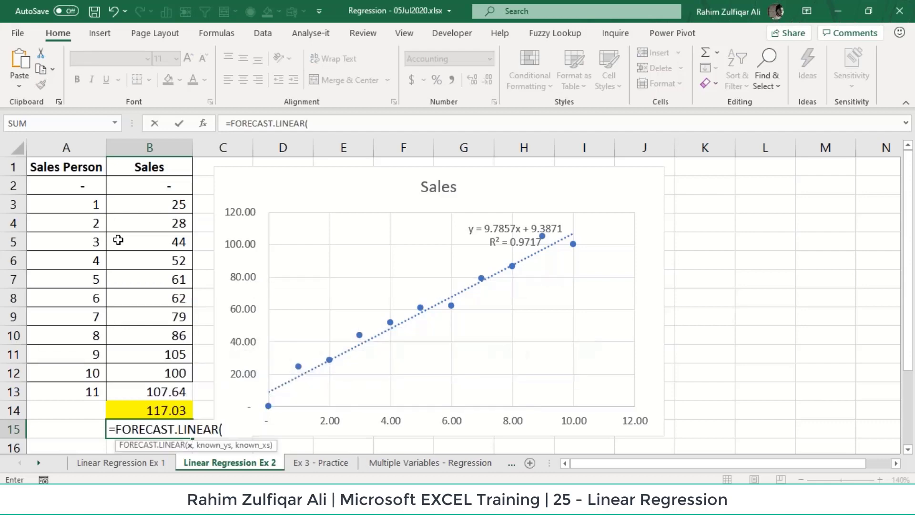
{"action": "key", "text": "Up"}
{"action": "key", "text": "Up"}
{"action": "key", "text": "Up"}
{"action": "key", "text": "Left"}
{"action": "key", "text": "Down"}
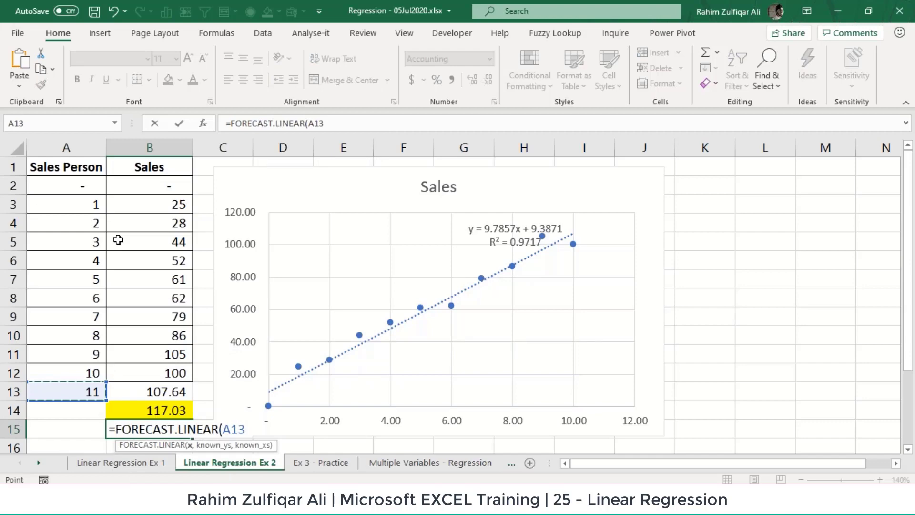
Set the known y values of the B15 FORECAST.LINEAR formula to the sales range B2:B12
{"action": "type", "text": ","}
{"action": "key", "text": "Up"}
{"action": "key", "text": "Up"}
{"action": "key", "text": "Up"}
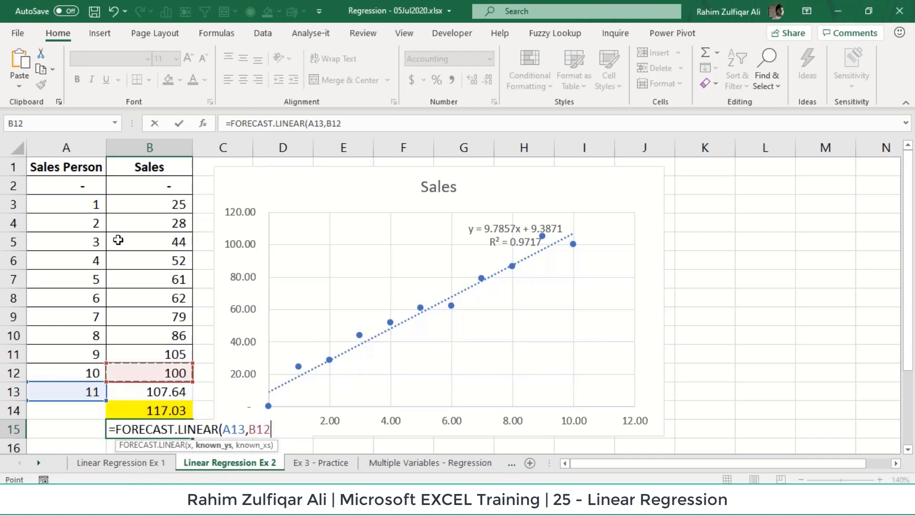
{"action": "key", "text": "ctrl+shift+Up"}
{"action": "key", "text": "shift+Down"}
{"action": "type", "text": ","}
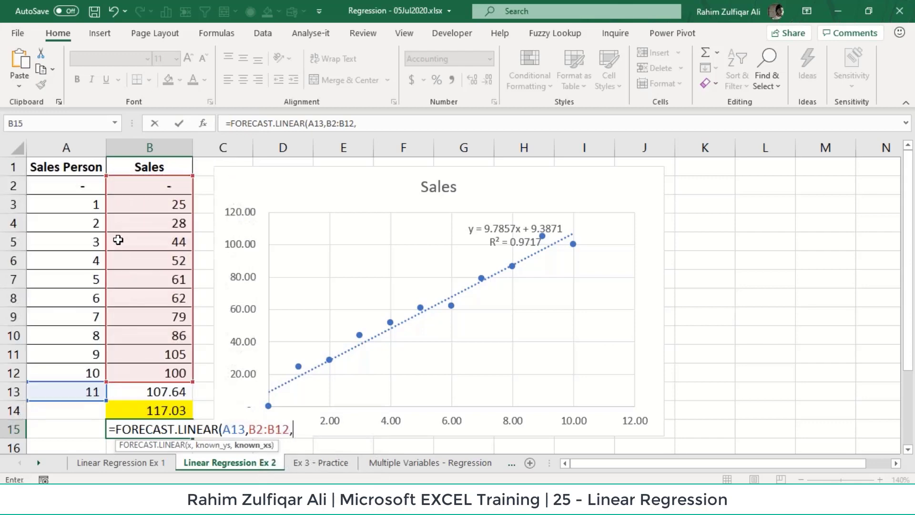
Set the known x values to the salesperson range A2:A12 and enter the FORECAST.LINEAR formula in B15
{"action": "key", "text": "Left"}
{"action": "key", "text": "Up"}
{"action": "key", "text": "Up"}
{"action": "key", "text": "Up"}
{"action": "key", "text": "ctrl+shift+Up"}
{"action": "key", "text": "shift+Down"}
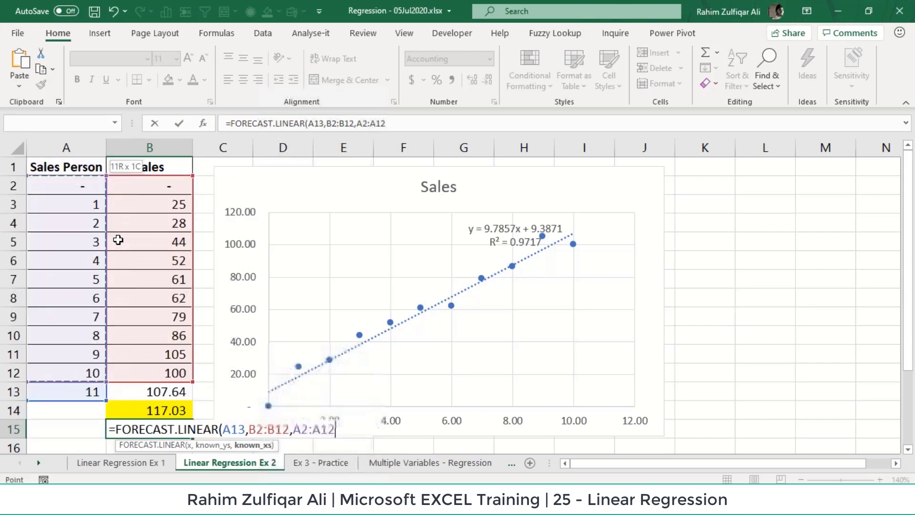
{"action": "key", "text": "Return"}
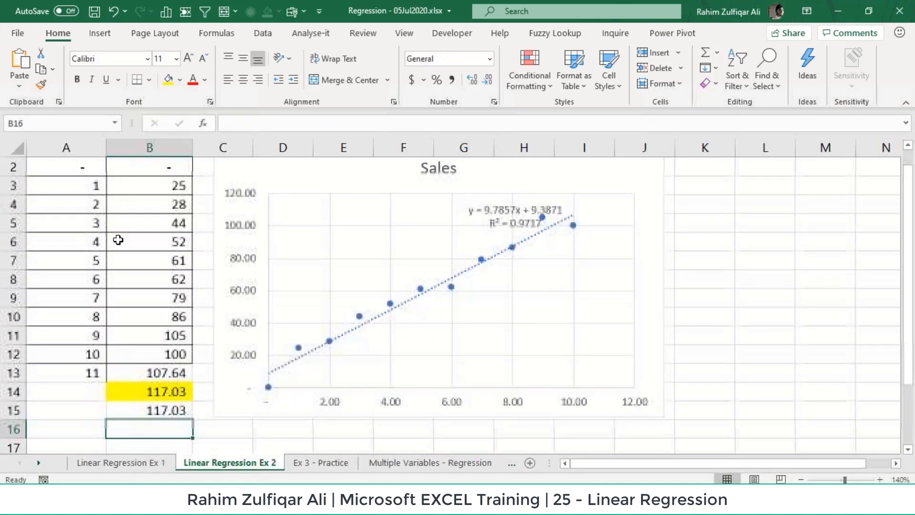
Compare the FORECAST.LINEAR formula in B15 with the manual equation formulas in B13 and B14
{"action": "key", "text": "Up"}
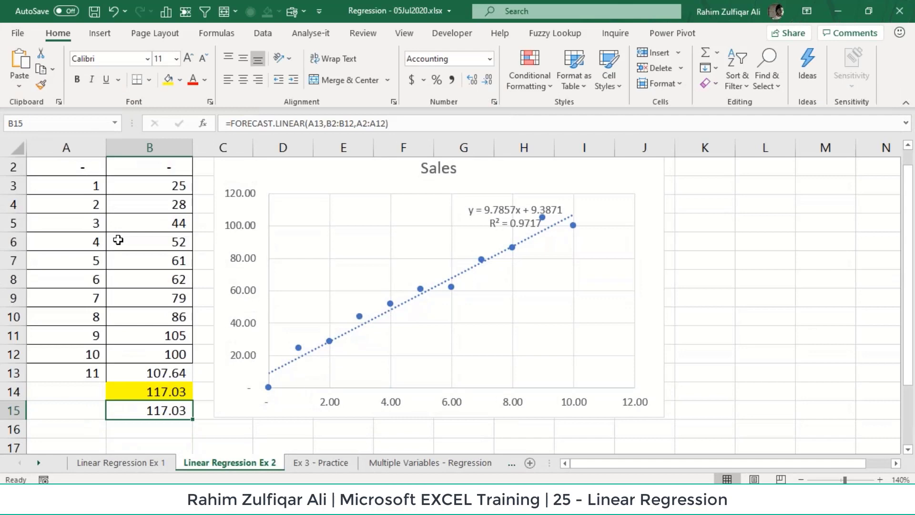
{"action": "key", "text": "F2"}
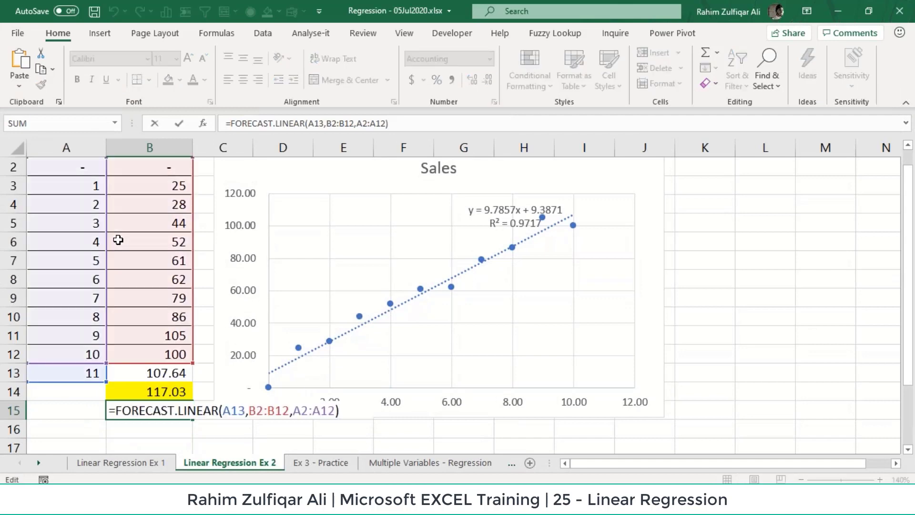
{"action": "key", "text": "Escape"}
{"action": "key", "text": "Up"}
{"action": "key", "text": "Up"}
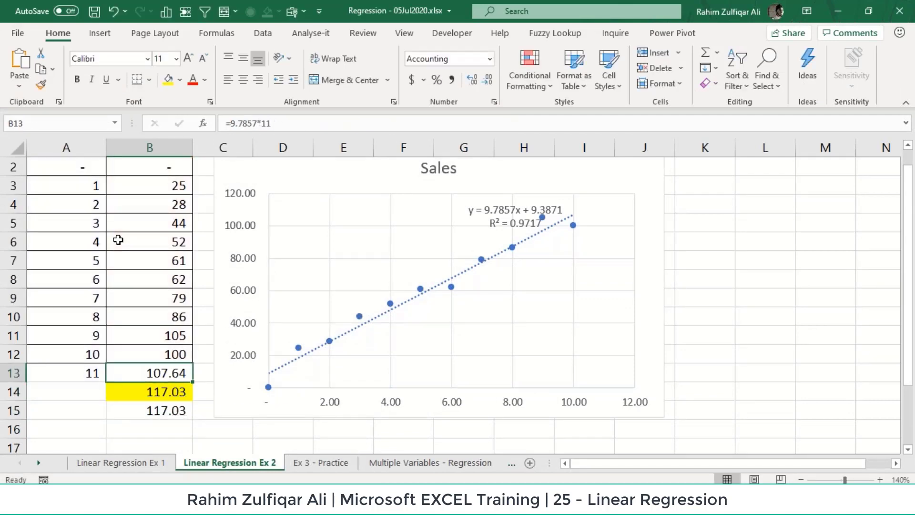
{"action": "key", "text": "F2"}
{"action": "key", "text": "Escape"}
{"action": "key", "text": "Down"}
{"action": "key", "text": "F2"}
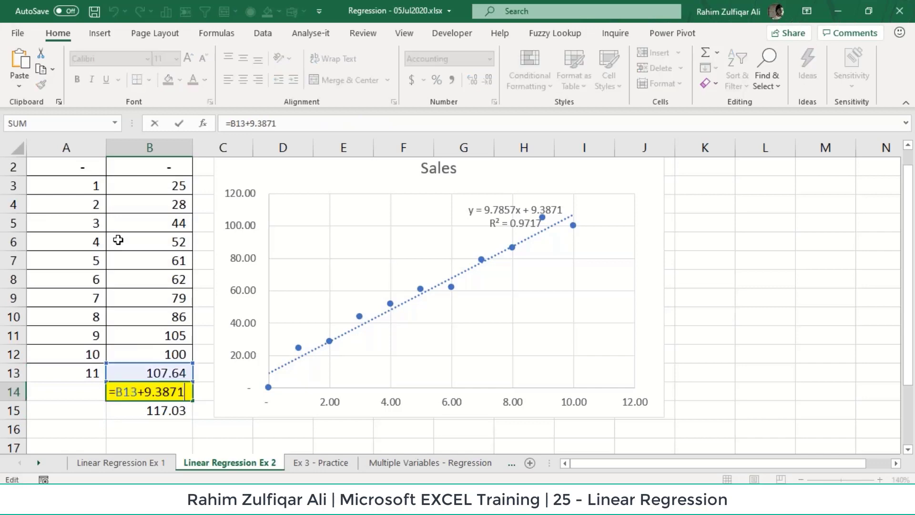
{"action": "key", "text": "Escape"}
{"action": "key", "text": "Up"}
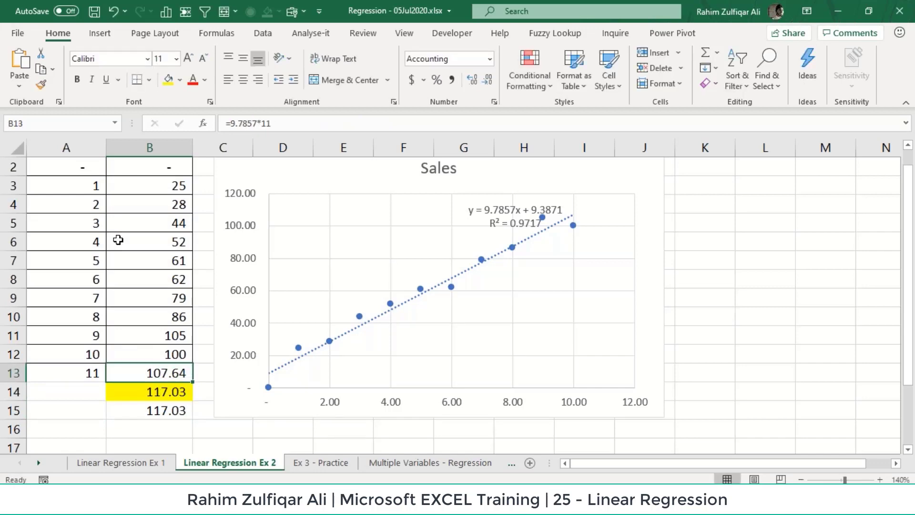
Clear the prediction inputs and formulas from the range A13:B15
{"action": "key", "text": "Left"}
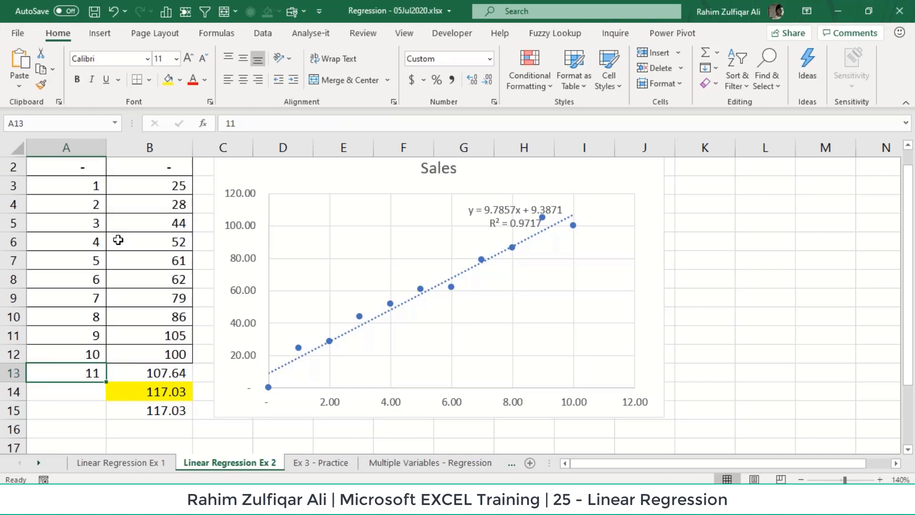
{"action": "key", "text": "shift+Right"}
{"action": "key", "text": "shift+Down"}
{"action": "key", "text": "shift+Down"}
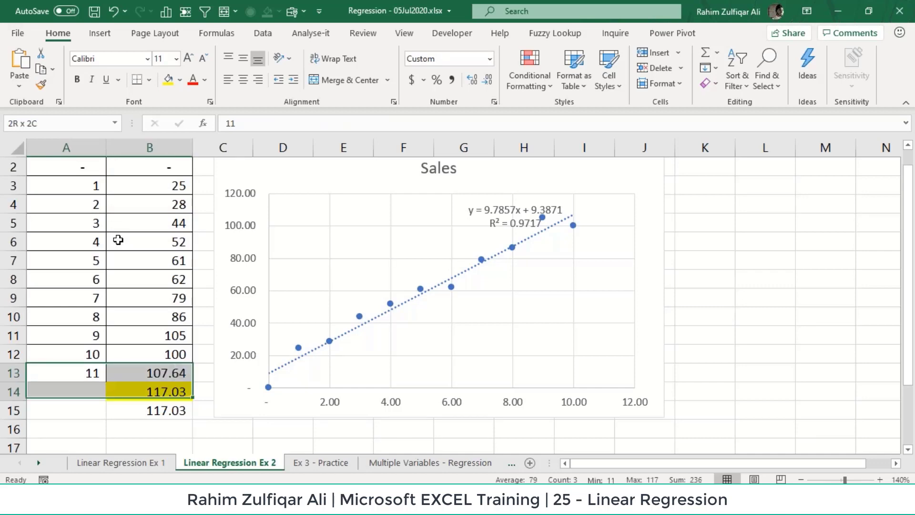
{"action": "key", "text": "Delete"}
{"action": "key", "text": "Up"}
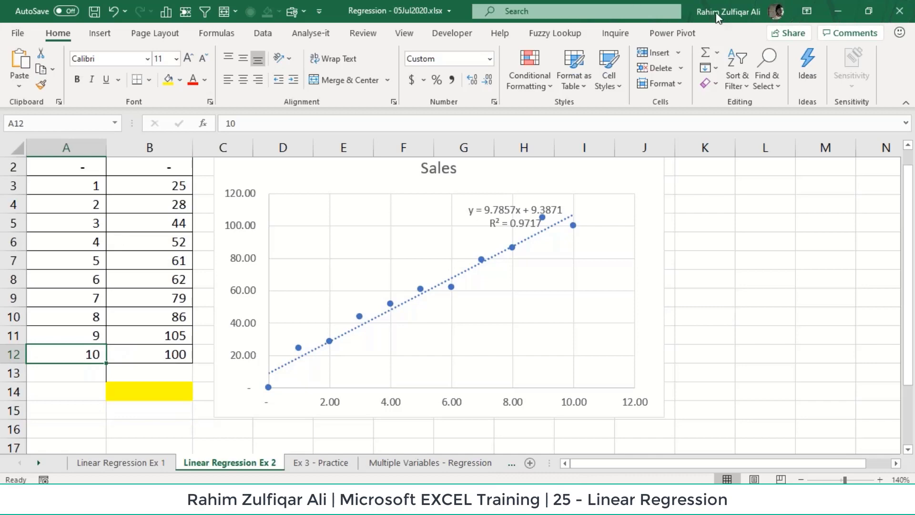
Switch to the Ex 3 - Practice worksheet
{"action": "left_click", "coordinate": [333, 463]}
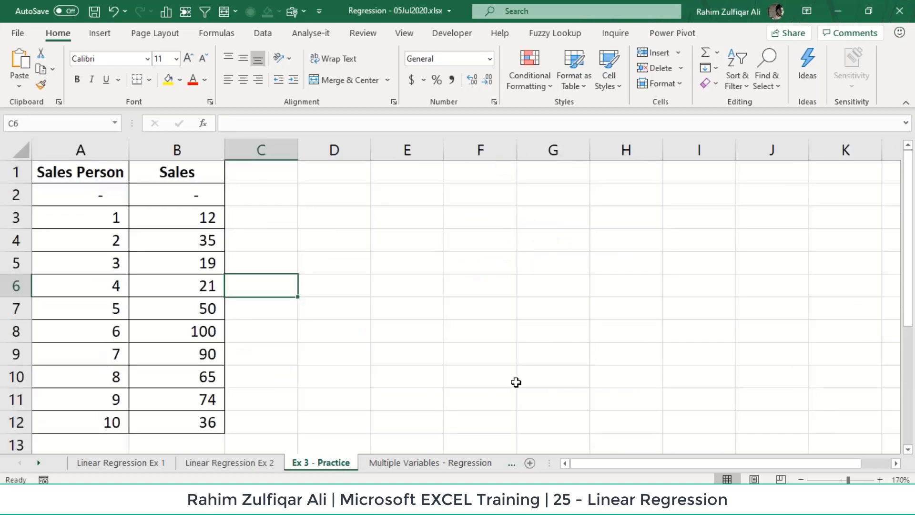
{"action": "left_click", "coordinate": [801, 479]}
{"action": "left_click", "coordinate": [800, 479]}
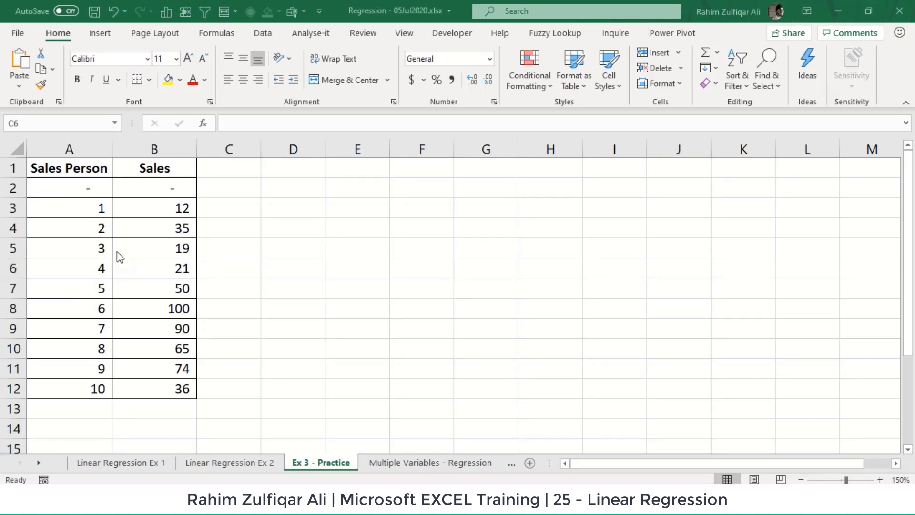
Examine the Sales Person and Sales columns to see how sales vary with the number of salespersons
{"action": "left_click", "coordinate": [102, 212]}
{"action": "left_click", "coordinate": [87, 198]}
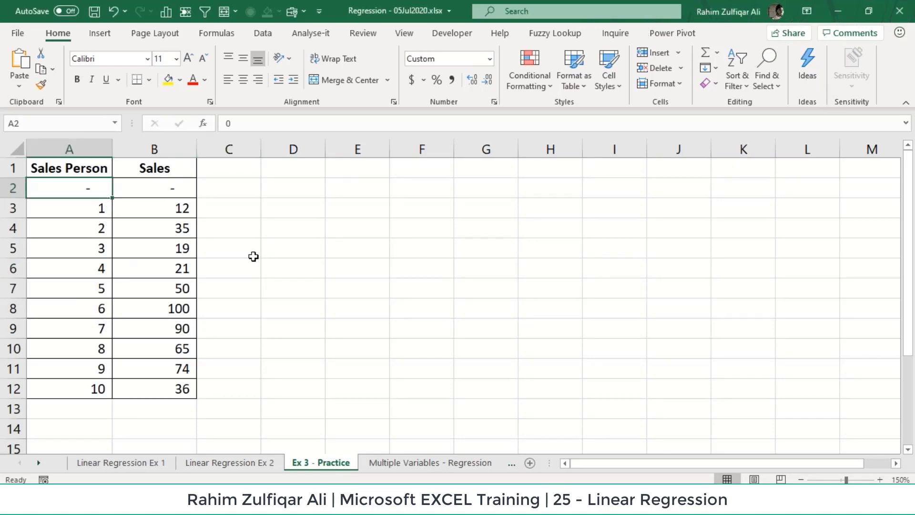
{"action": "key", "text": "Right"}
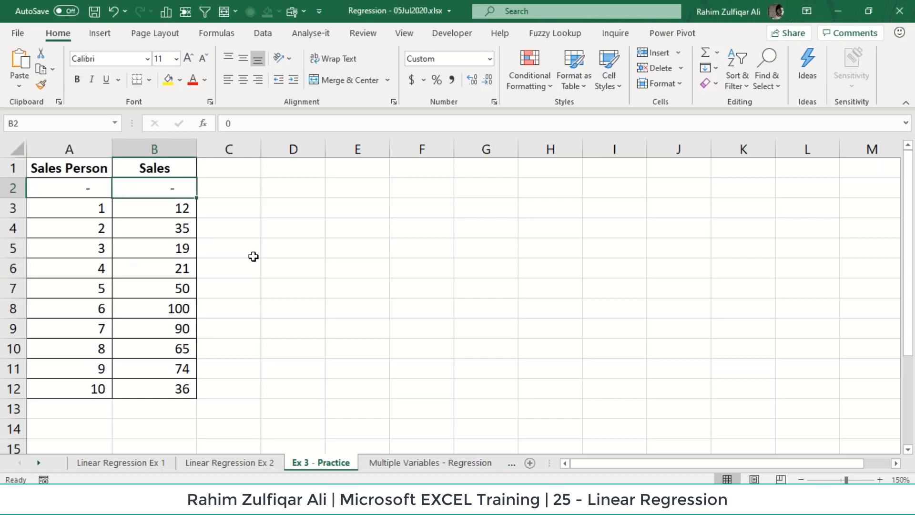
{"action": "key", "text": "Left"}
{"action": "key", "text": "Down"}
{"action": "key", "text": "Down"}
{"action": "key", "text": "Down"}
{"action": "key", "text": "Down"}
{"action": "key", "text": "Down"}
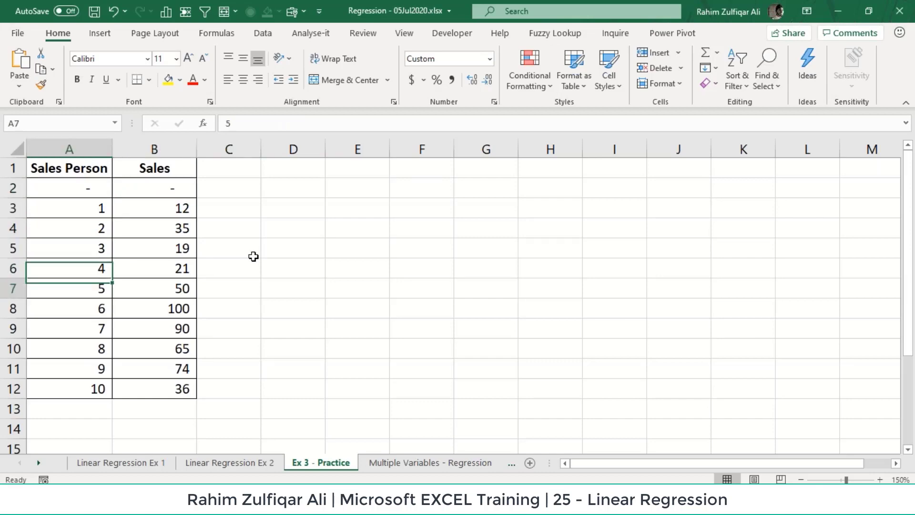
{"action": "key", "text": "Down"}
{"action": "key", "text": "Down"}
{"action": "key", "text": "Down"}
{"action": "key", "text": "Down"}
{"action": "key", "text": "Down"}
{"action": "key", "text": "Right"}
{"action": "key", "text": "Up"}
{"action": "key", "text": "Up"}
{"action": "key", "text": "Up"}
{"action": "key", "text": "Up"}
{"action": "key", "text": "Up"}
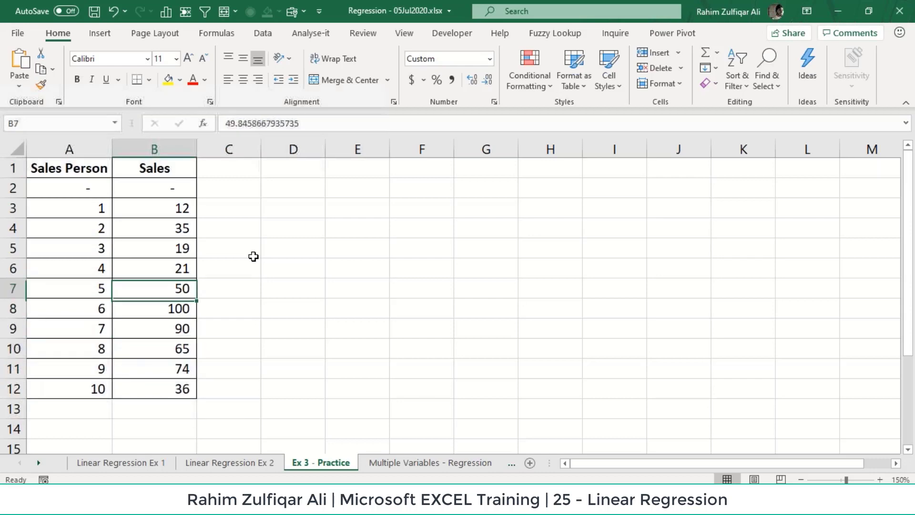
{"action": "key", "text": "Up"}
{"action": "key", "text": "Up"}
{"action": "key", "text": "Up"}
{"action": "key", "text": "Up"}
{"action": "key", "text": "Down"}
{"action": "key", "text": "Down"}
{"action": "key", "text": "Down"}
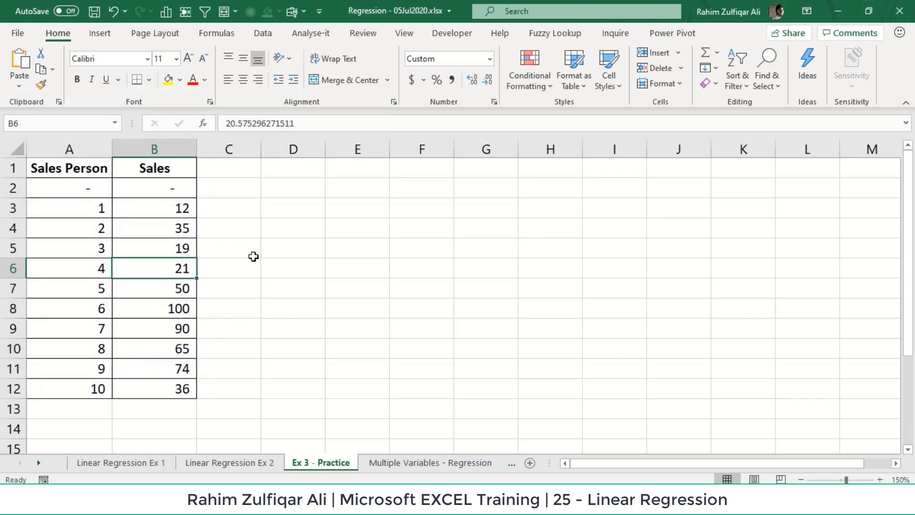
{"action": "key", "text": "Up"}
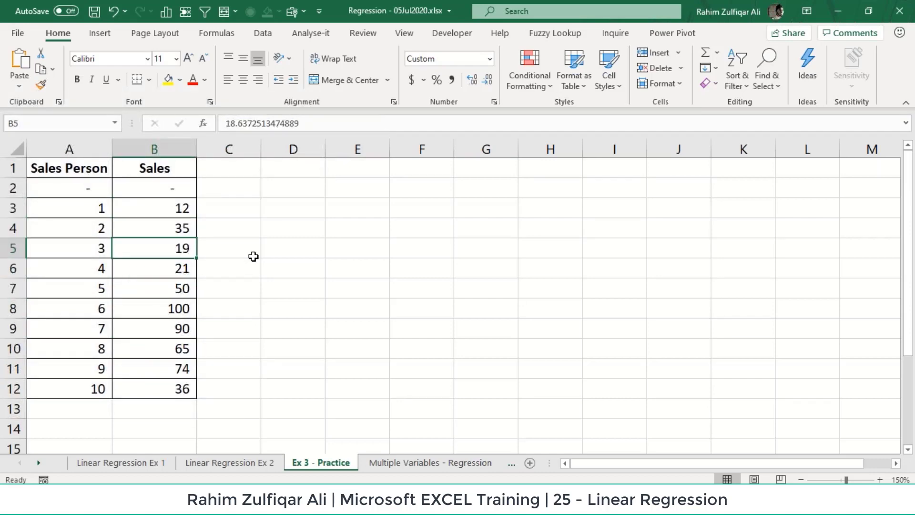
Enter 11 as the next salesperson count in A13, below the practice data
{"action": "key", "text": "Down"}
{"action": "key", "text": "Down"}
{"action": "key", "text": "Down"}
{"action": "key", "text": "Down"}
{"action": "key", "text": "Down"}
{"action": "key", "text": "Down"}
{"action": "key", "text": "Down"}
{"action": "key", "text": "Down"}
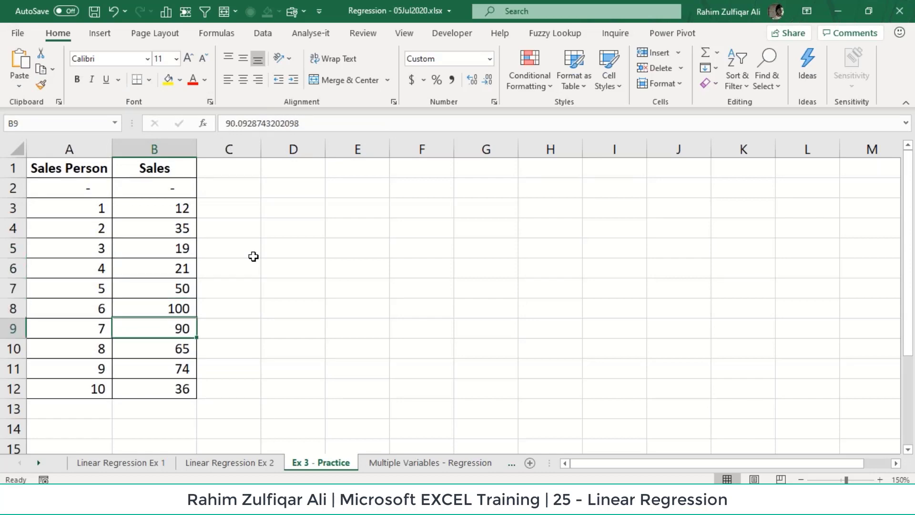
{"action": "key", "text": "Left"}
{"action": "type", "text": "11"}
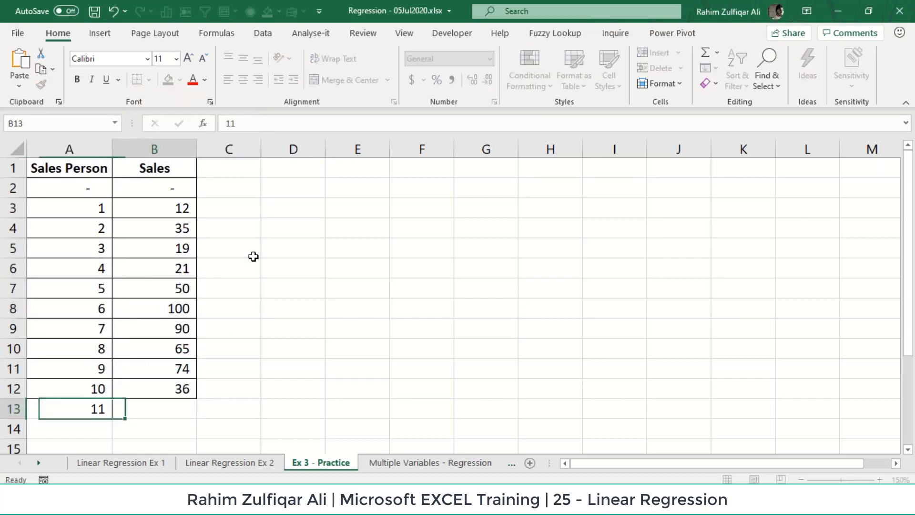
{"action": "key", "text": "Tab"}
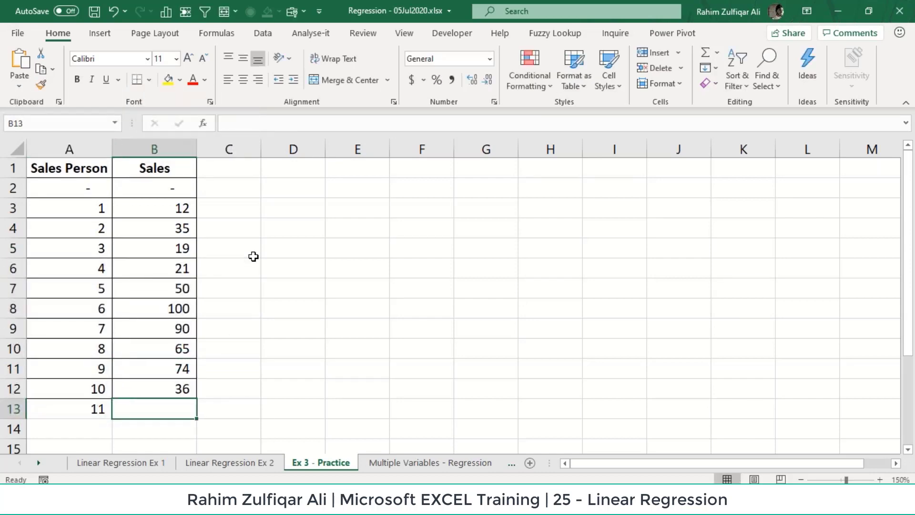
{"action": "key", "text": "Left"}
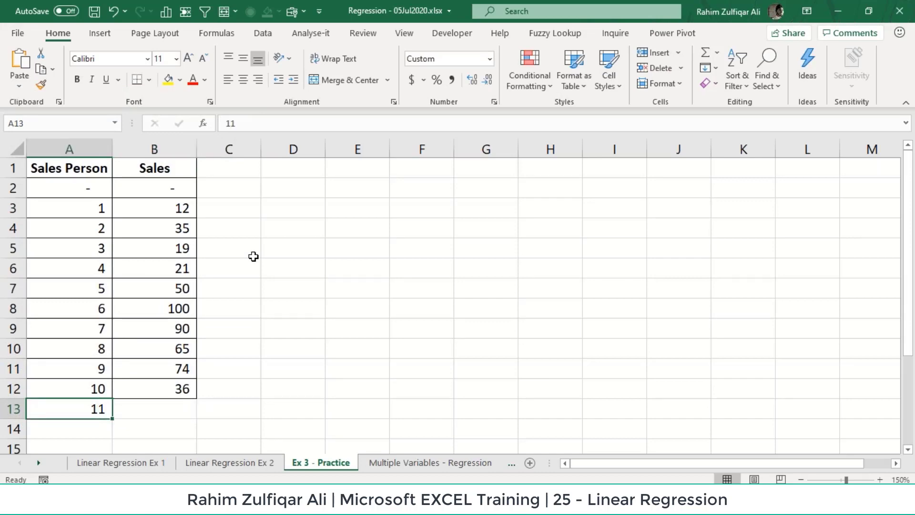
{"action": "key", "text": "Right"}
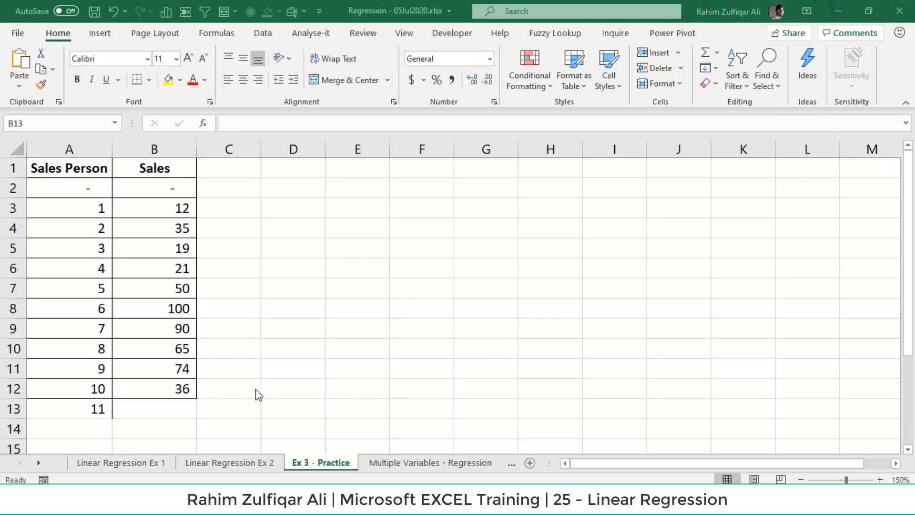
Start a FORECAST.LINEAR formula in B14 of the practice sheet with A13 as the x value
{"action": "left_click", "coordinate": [165, 410]}
{"action": "left_click", "coordinate": [164, 429]}
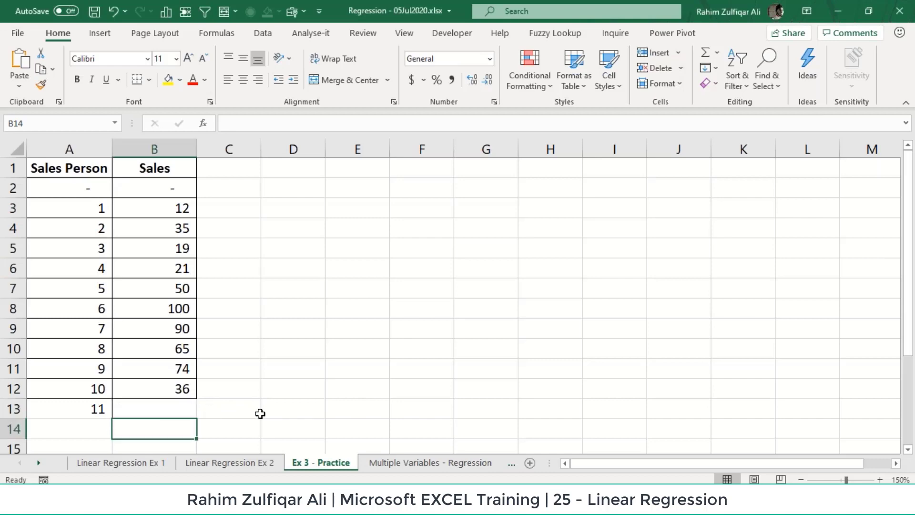
{"action": "type", "text": "=foreca"}
{"action": "key", "text": "Down"}
{"action": "key", "text": "Down"}
{"action": "key", "text": "Down"}
{"action": "key", "text": "Down"}
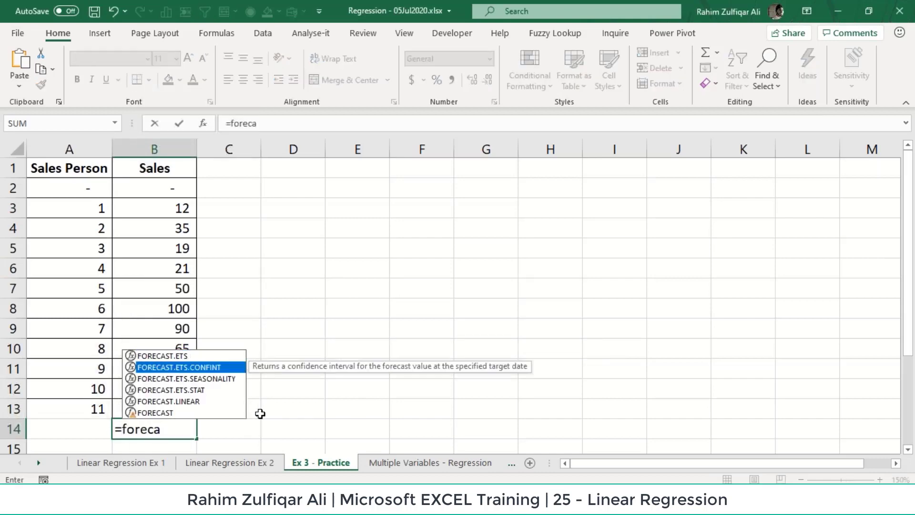
{"action": "key", "text": "Tab"}
{"action": "key", "text": "Left"}
{"action": "key", "text": "Up"}
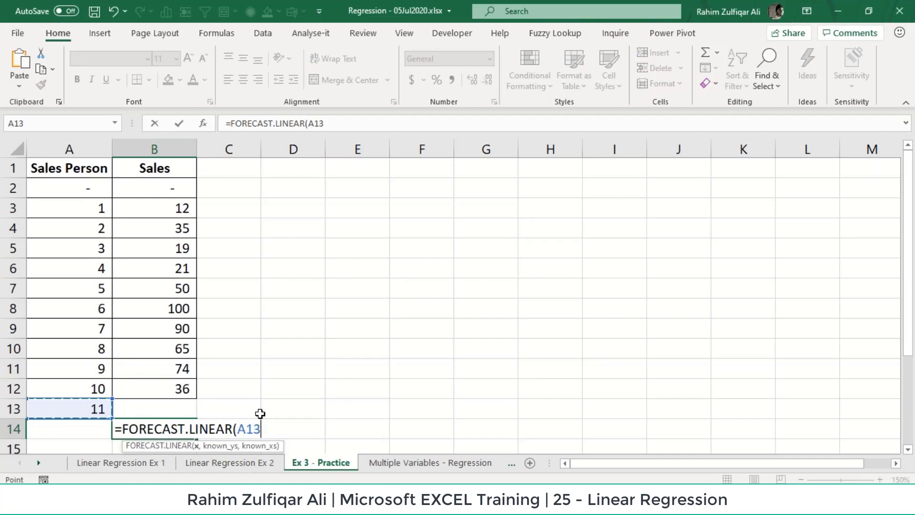
Add the practice sales range B2:B12 as the known y values of the B14 formula
{"action": "type", "text": ","}
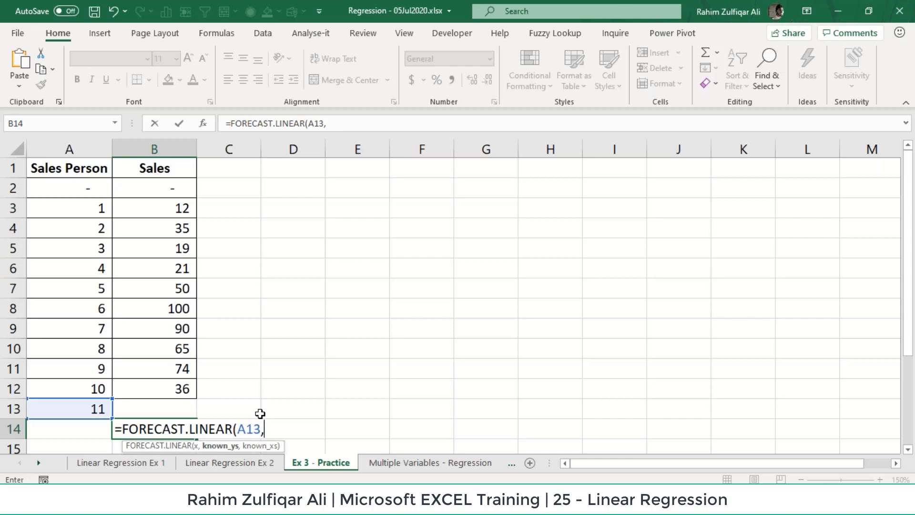
{"action": "key", "text": "Up"}
{"action": "key", "text": "Up"}
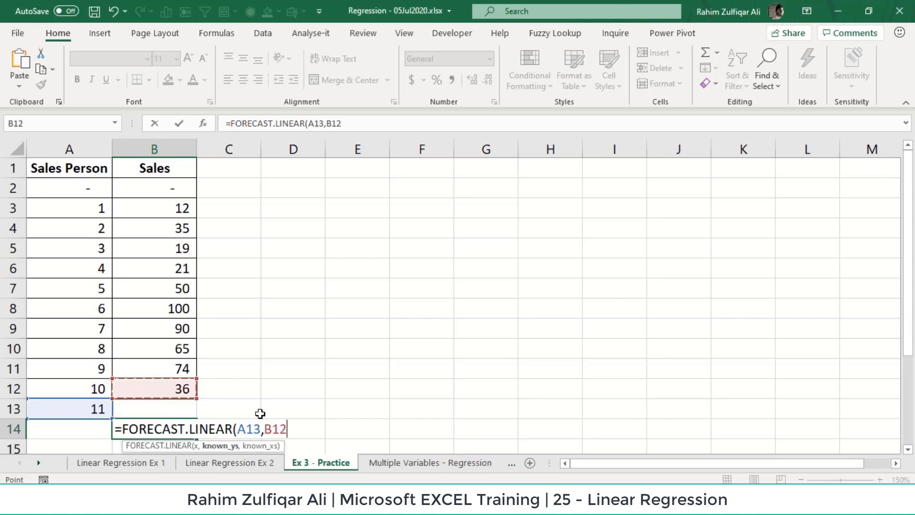
{"action": "key", "text": "ctrl+shift+Up"}
{"action": "key", "text": "shift+Down"}
{"action": "type", "text": ","}
Add A2:A12 as the known x values and enter the completed forecast formula in B14
{"action": "key", "text": "Left"}
{"action": "key", "text": "Up"}
{"action": "key", "text": "Up"}
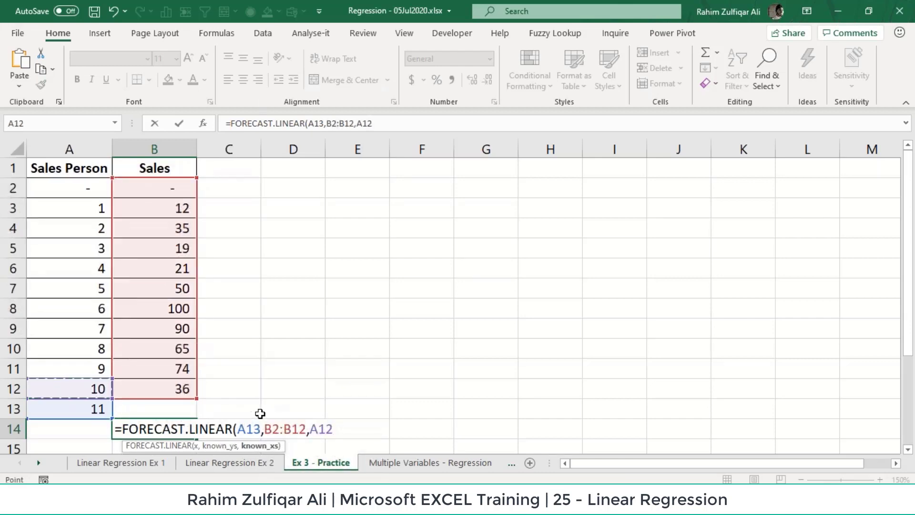
{"action": "key", "text": "ctrl+shift+Up"}
{"action": "key", "text": "shift+Down"}
{"action": "type", "text": ")"}
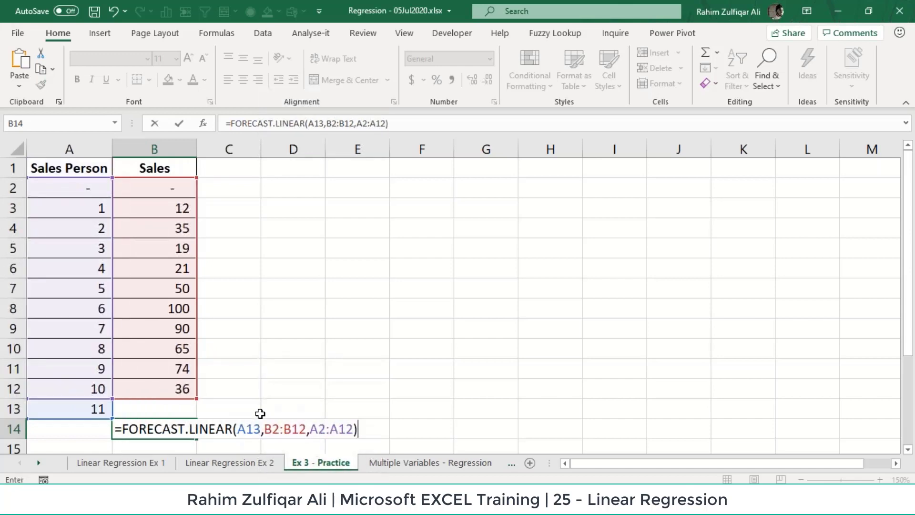
{"action": "key", "text": "Return"}
{"action": "key", "text": "Up"}
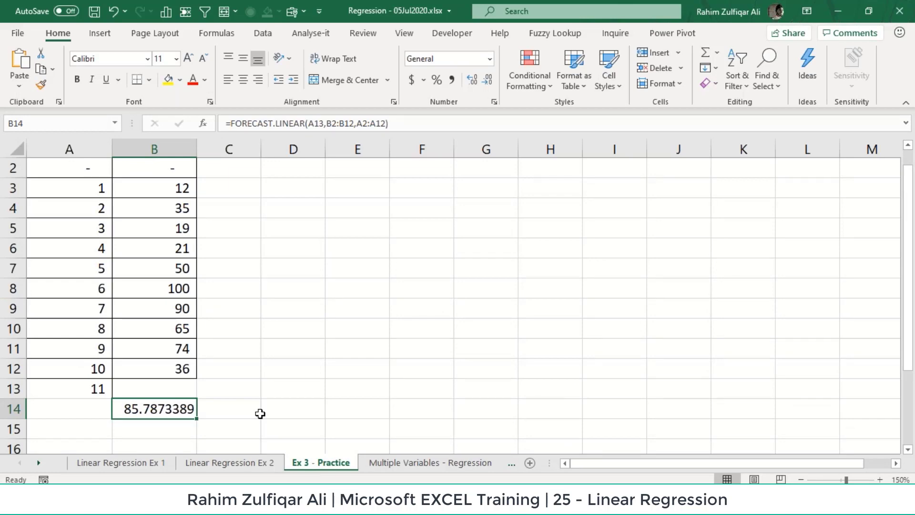
Undo the forecast formula in B14 and the 11 in A13, then select the Sales Person header in A1
{"action": "key", "text": "ctrl+z"}
{"action": "key", "text": "ctrl+z"}
{"action": "key", "text": "Up"}
{"action": "key", "text": "Up"}
{"action": "key", "text": "Up"}
{"action": "key", "text": "Up"}
{"action": "key", "text": "Up"}
{"action": "key", "text": "Up"}
{"action": "key", "text": "Up"}
{"action": "key", "text": "Up"}
{"action": "key", "text": "Up"}
{"action": "key", "text": "Up"}
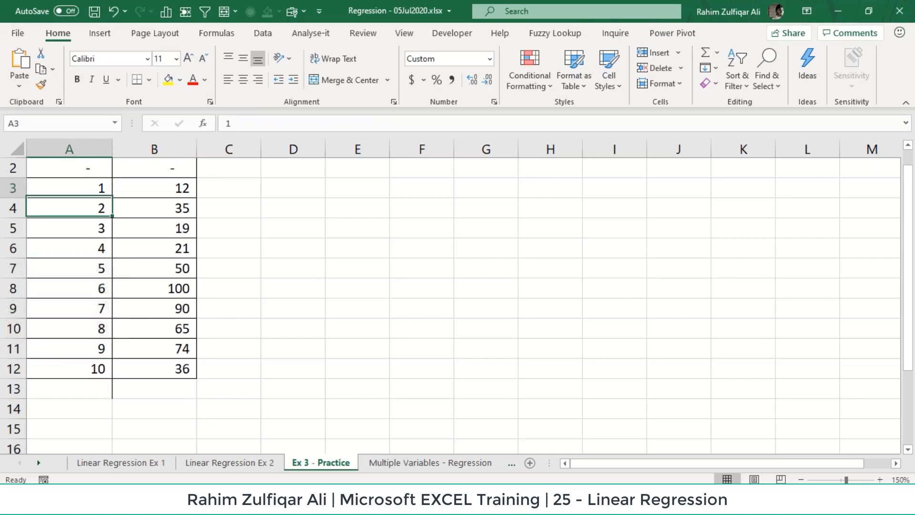
{"action": "key", "text": "Up"}
{"action": "key", "text": "Up"}
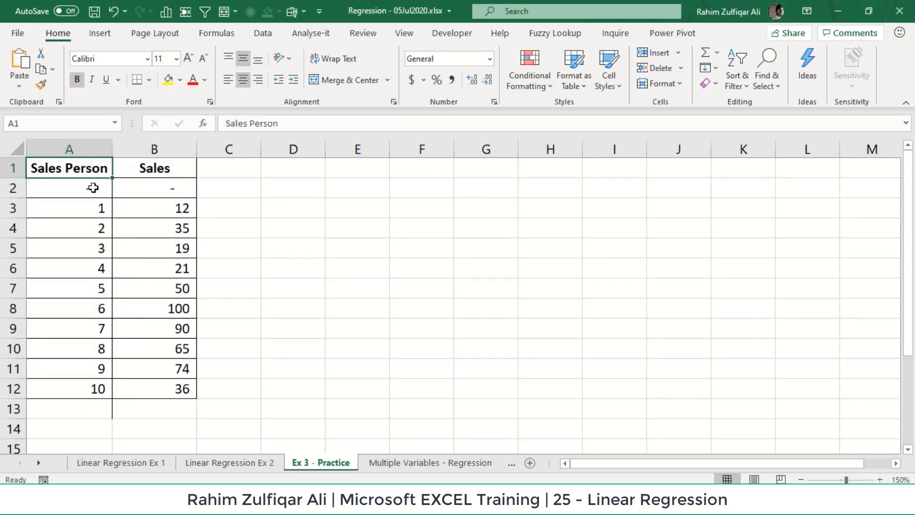
Insert a markers-only scatter chart from the salesperson and sales data in A1:B12
{"action": "left_click_drag", "start_coordinate": [76, 172], "coordinate": [161, 388]}
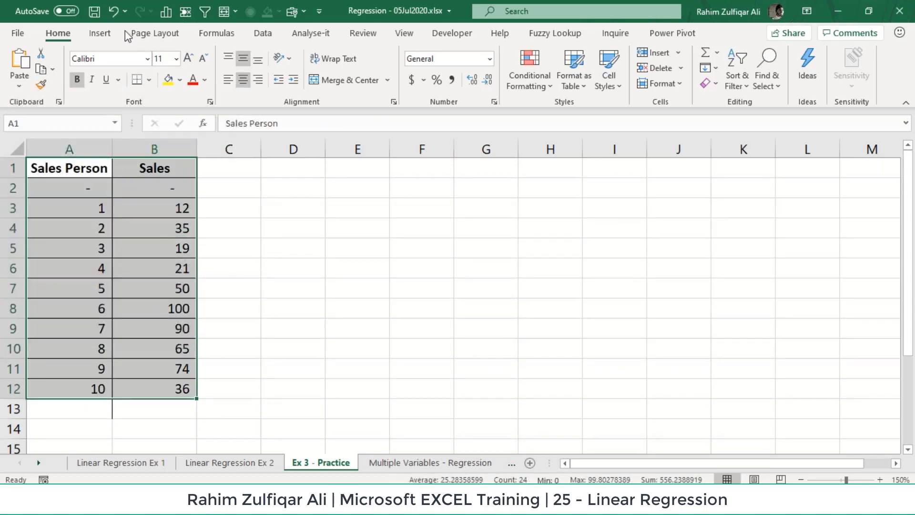
{"action": "left_click", "coordinate": [100, 33]}
{"action": "left_click", "coordinate": [380, 84]}
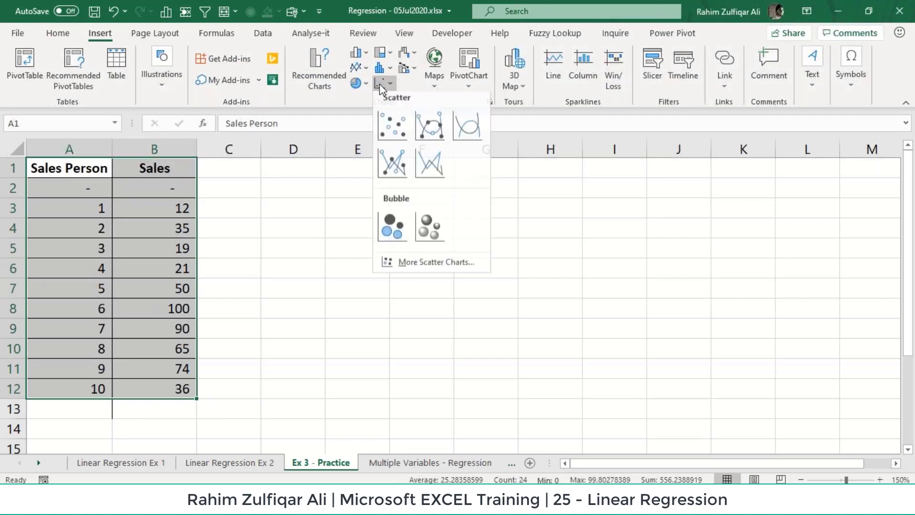
{"action": "left_click", "coordinate": [391, 123]}
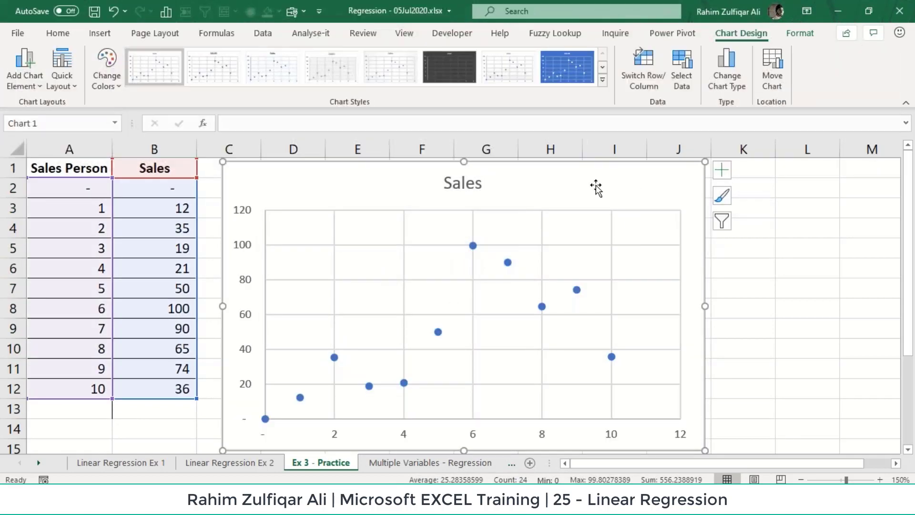
{"action": "left_click", "coordinate": [683, 71]}
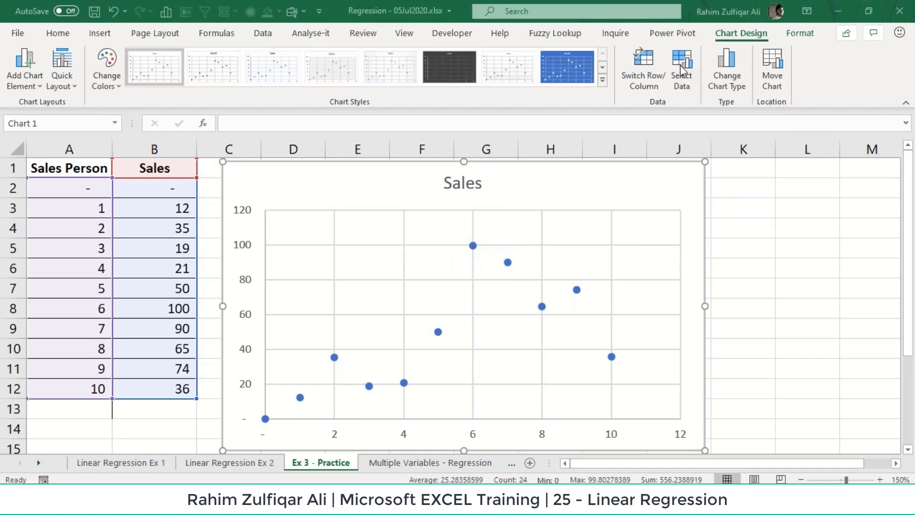
{"action": "left_click", "coordinate": [670, 187]}
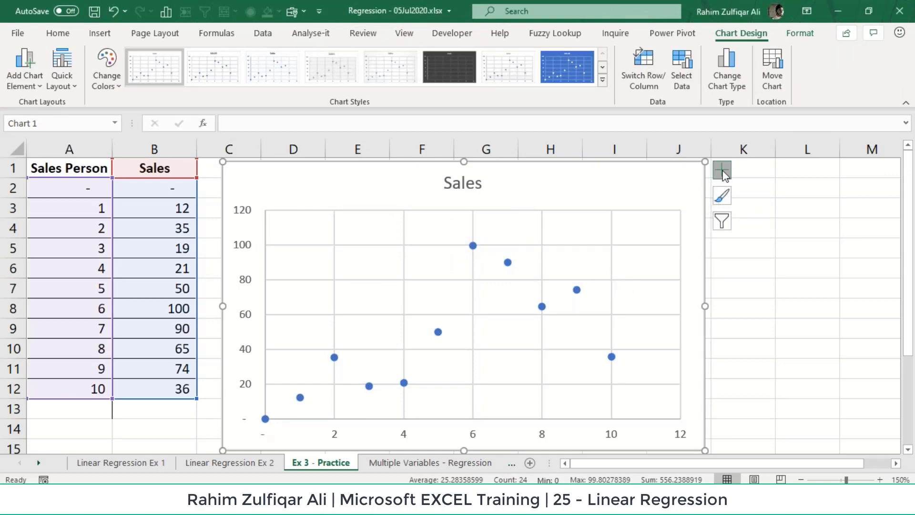
Add a linear trendline to the Sales scatter chart and display its equation and R-squared value on the chart
{"action": "left_click", "coordinate": [722, 171]}
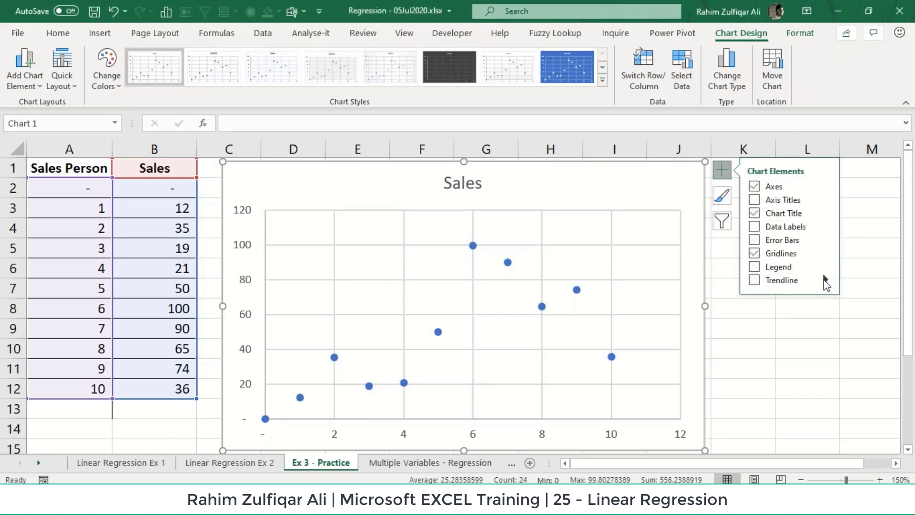
{"action": "mouse_move", "coordinate": [818, 280]}
{"action": "left_click", "coordinate": [684, 330]}
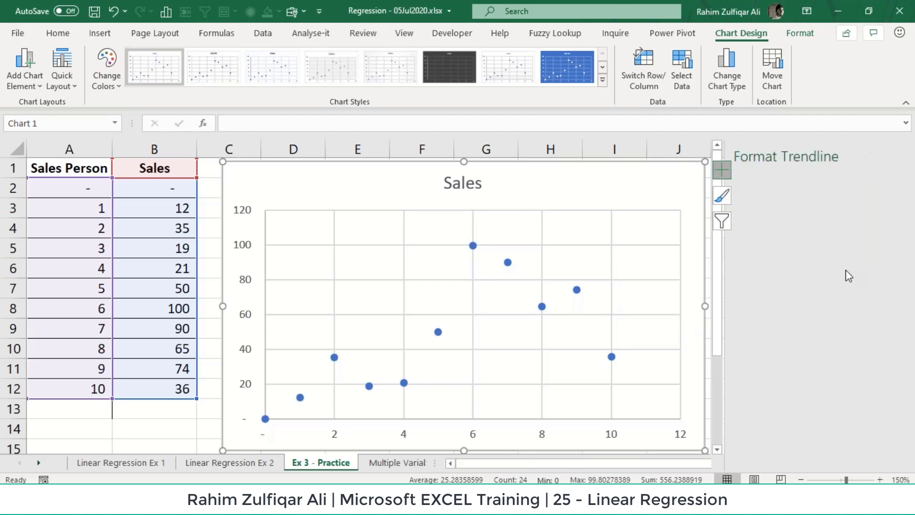
{"action": "scroll", "coordinate": [859, 373], "scroll_direction": "down", "scroll_amount": 3}
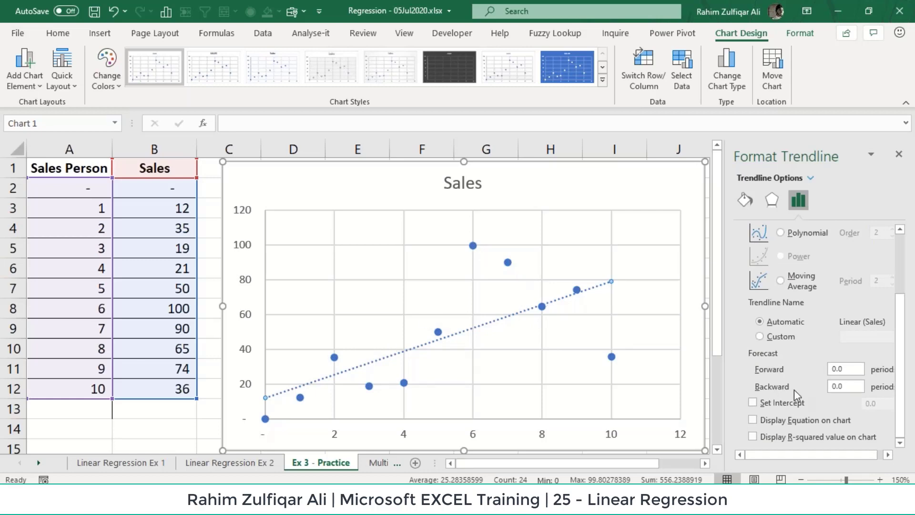
{"action": "left_click", "coordinate": [758, 421]}
{"action": "left_click", "coordinate": [754, 436]}
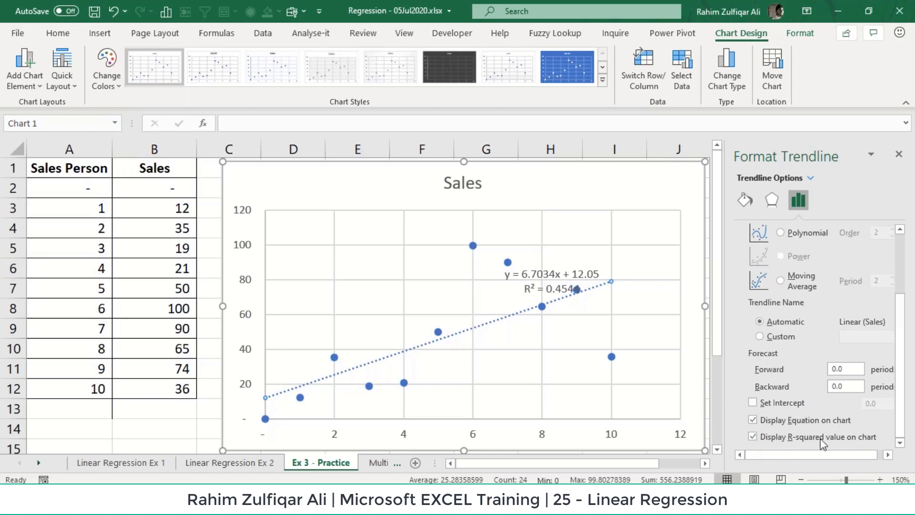
{"action": "left_click", "coordinate": [899, 154]}
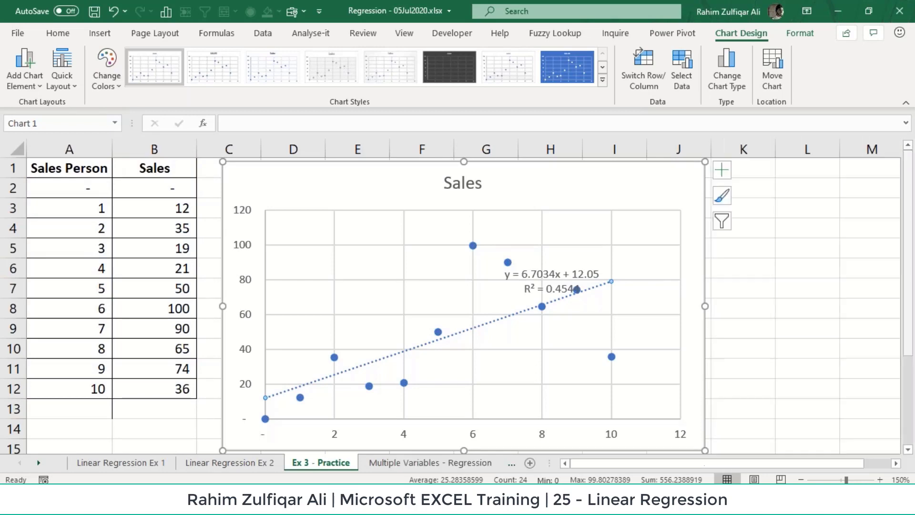
{"action": "left_click", "coordinate": [787, 328]}
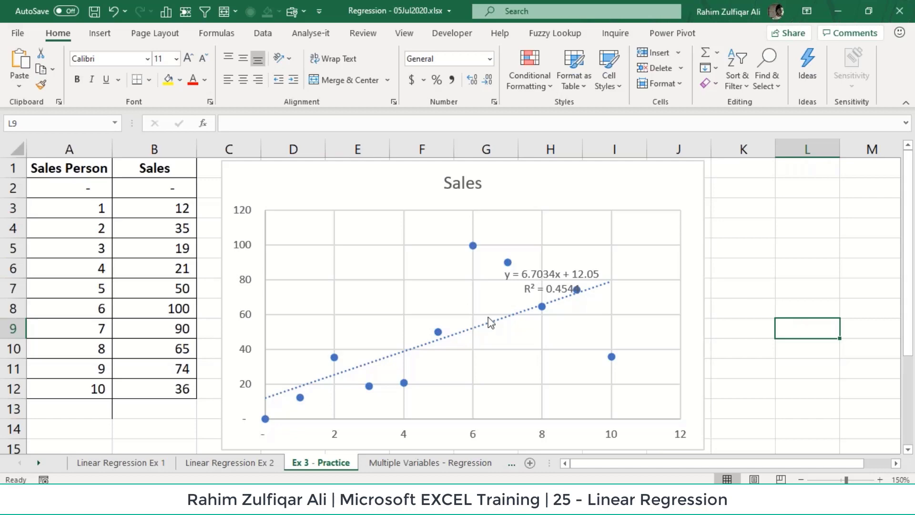
Enter 11 as the salesperson in A13 and multiply the trendline slope by it in B13 with =6.7034*11
{"action": "left_click", "coordinate": [84, 410]}
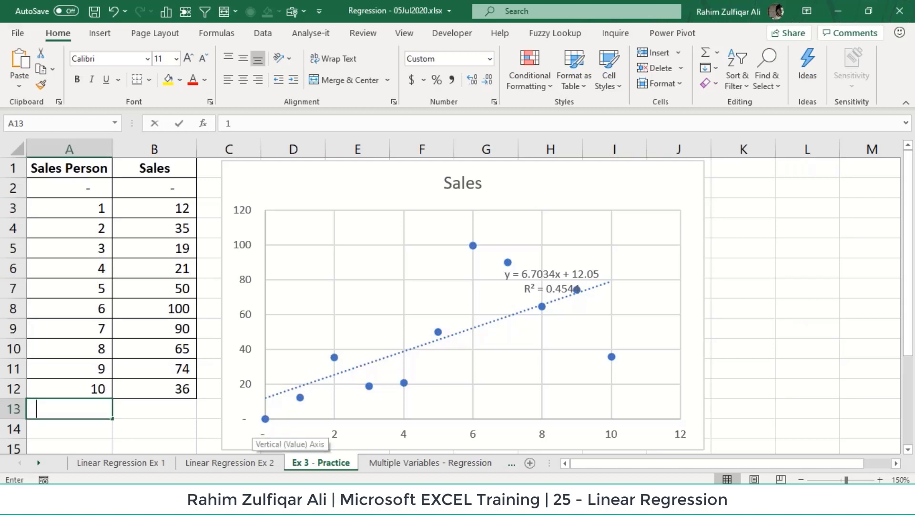
{"action": "type", "text": "11"}
{"action": "key", "text": "Return"}
{"action": "left_click", "coordinate": [164, 414]}
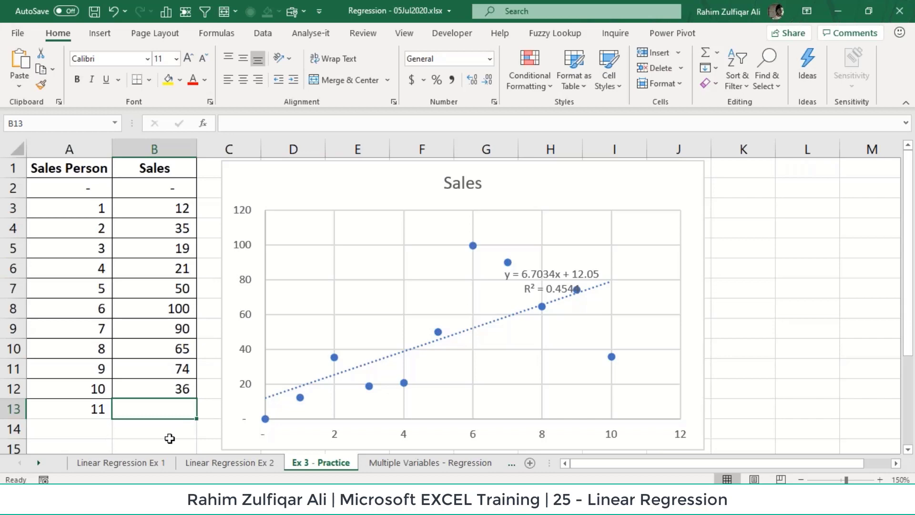
{"action": "type", "text": "=6"}
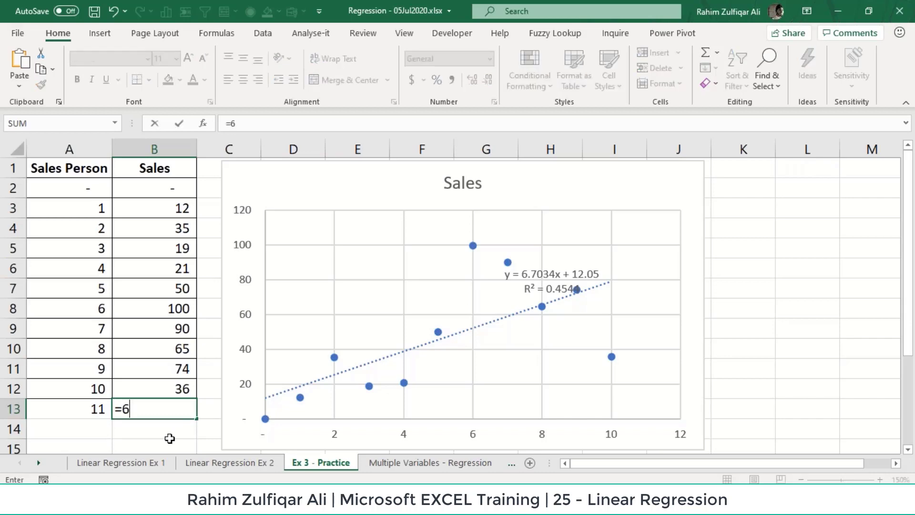
{"action": "type", "text": ".7034*11"}
{"action": "key", "text": "Return"}
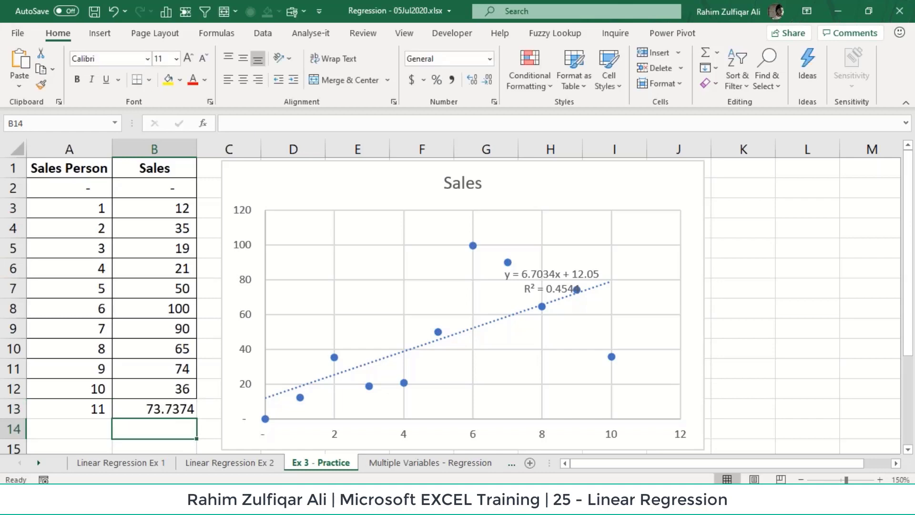
Add the trendline intercept to the slope product by entering =B13+12.05 in B14
{"action": "type", "text": "="}
{"action": "key", "text": "Up"}
{"action": "type", "text": "+"}
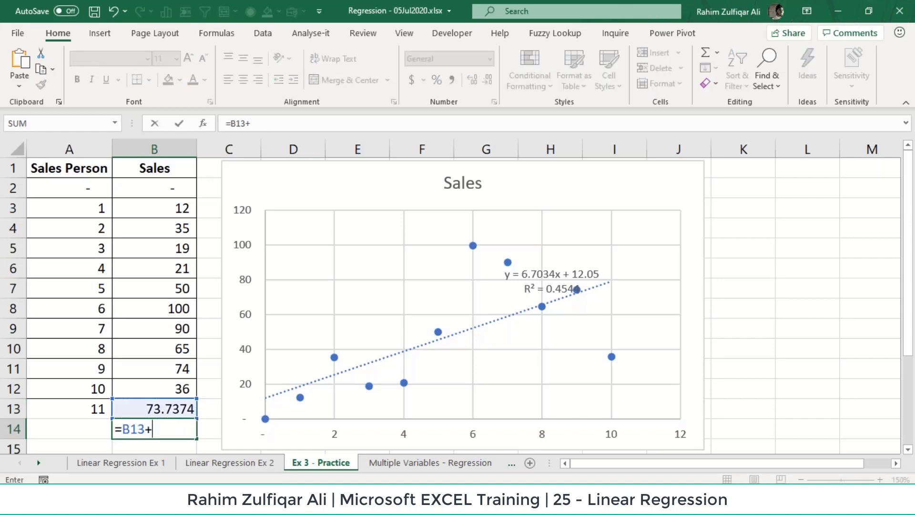
{"action": "type", "text": "12.05"}
{"action": "key", "text": "Return"}
{"action": "key", "text": "Up"}
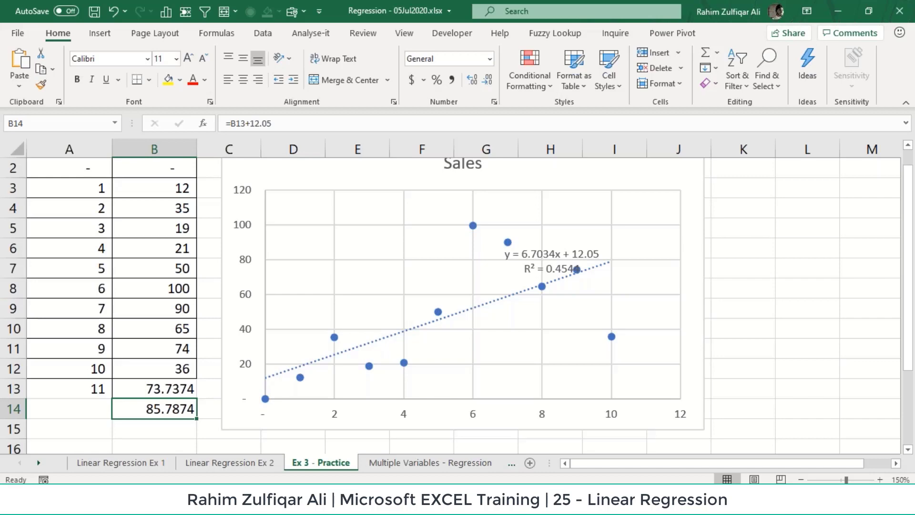
Clear the manual prediction entries in A13:B14 and select the Sales header in B1
{"action": "left_click_drag", "start_coordinate": [154, 408], "coordinate": [69, 389]}
{"action": "key", "text": "Delete"}
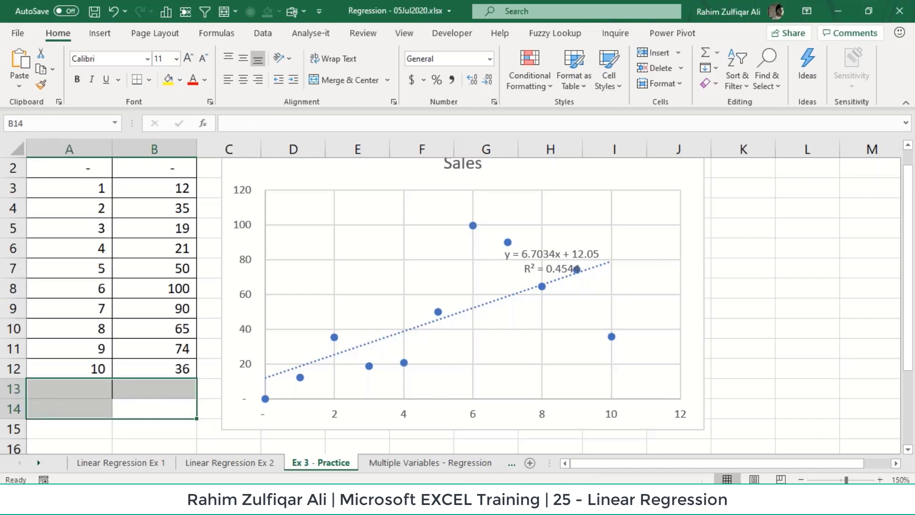
{"action": "key", "text": "ctrl+Up"}
{"action": "key", "text": "ctrl+Up"}
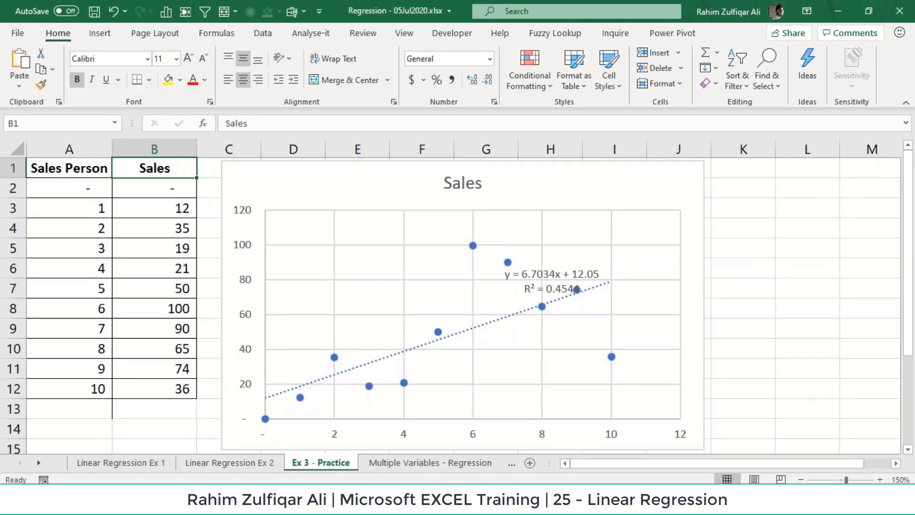
Open the Multiple Variables - Regression sheet and select the Current Price header in E1
{"action": "left_click", "coordinate": [430, 461]}
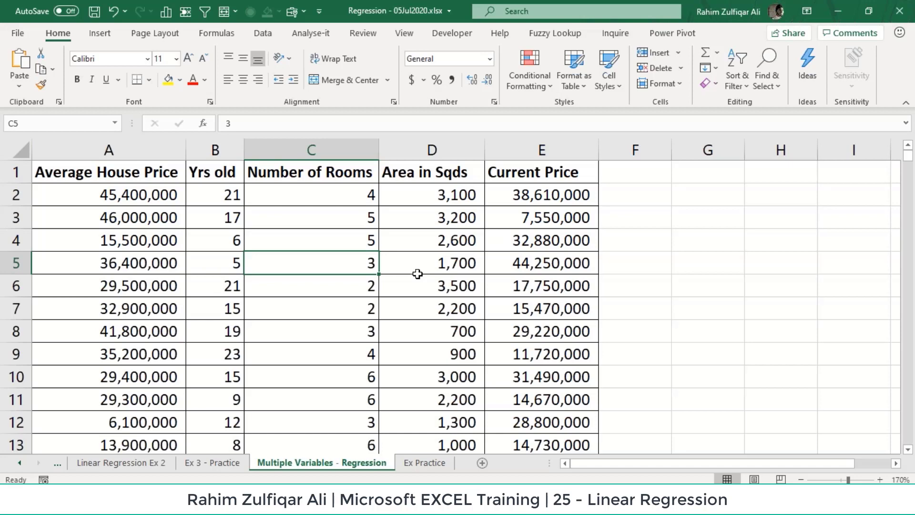
{"action": "key", "text": "Up"}
{"action": "key", "text": "Up"}
{"action": "key", "text": "Up"}
{"action": "key", "text": "Up"}
{"action": "key", "text": "Right"}
{"action": "key", "text": "Right"}
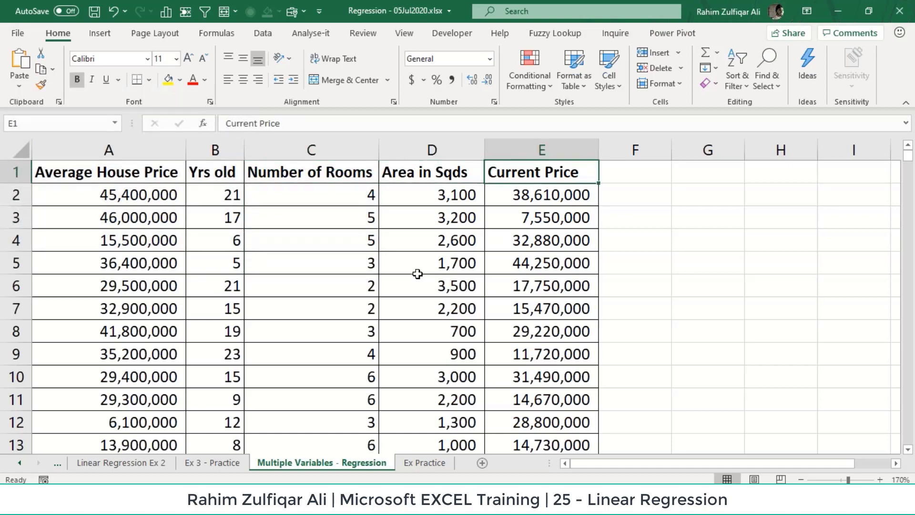
Review the extent of the Current Price column and each header from Average House Price through Current Price
{"action": "key", "text": "ctrl+shift+Down"}
{"action": "key", "text": "ctrl+shift+Up"}
{"action": "key", "text": "Left"}
{"action": "key", "text": "Left"}
{"action": "key", "text": "Left"}
{"action": "key", "text": "Left"}
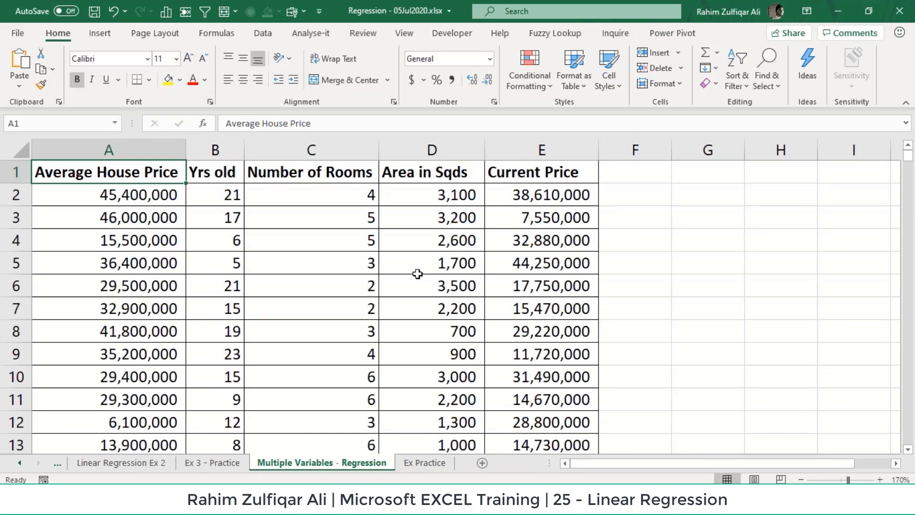
{"action": "key", "text": "Right"}
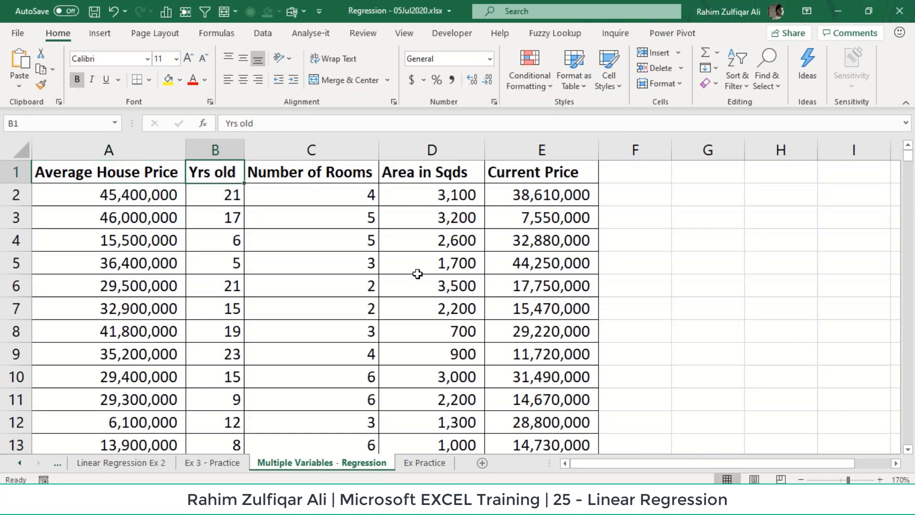
{"action": "key", "text": "Right"}
{"action": "key", "text": "Right"}
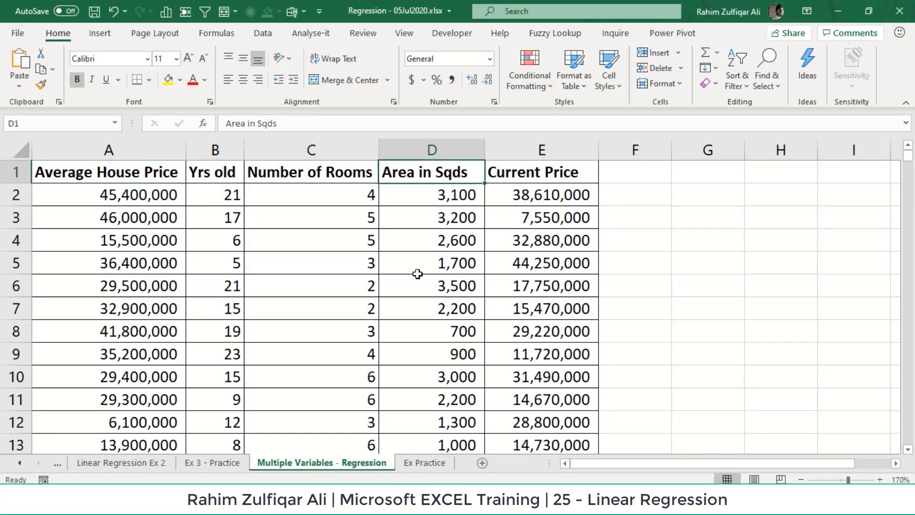
{"action": "key", "text": "Right"}
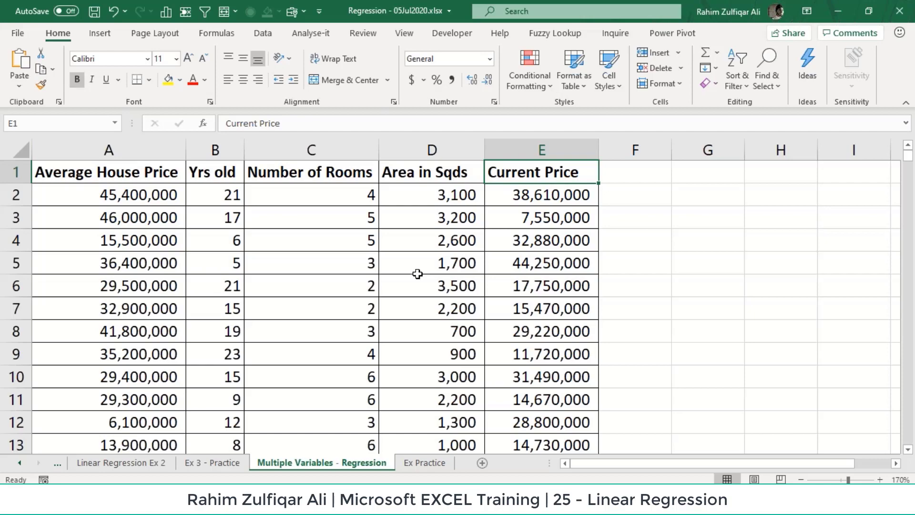
Check the Yrs old column down to its last entry and return to cell A1
{"action": "key", "text": "Left"}
{"action": "key", "text": "Left"}
{"action": "key", "text": "Down"}
{"action": "key", "text": "Down"}
{"action": "key", "text": "Left"}
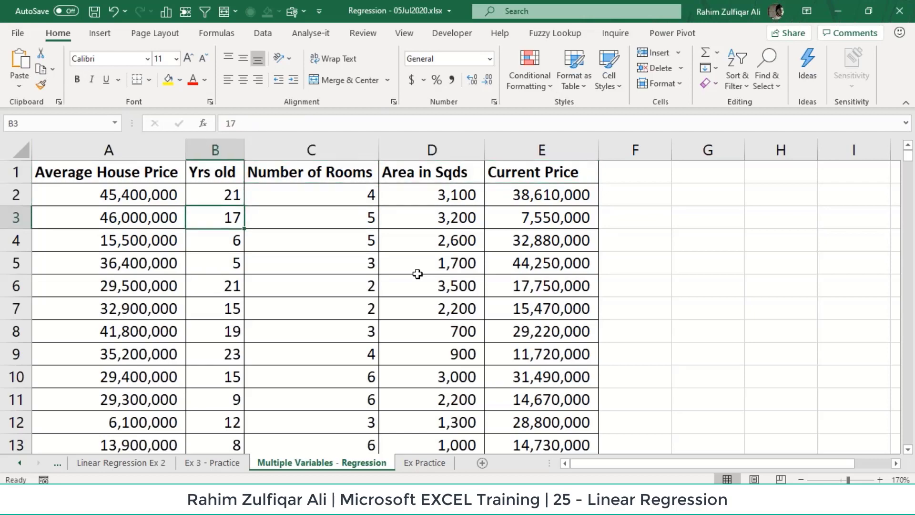
{"action": "key", "text": "ctrl+Down"}
{"action": "key", "text": "ctrl+Home"}
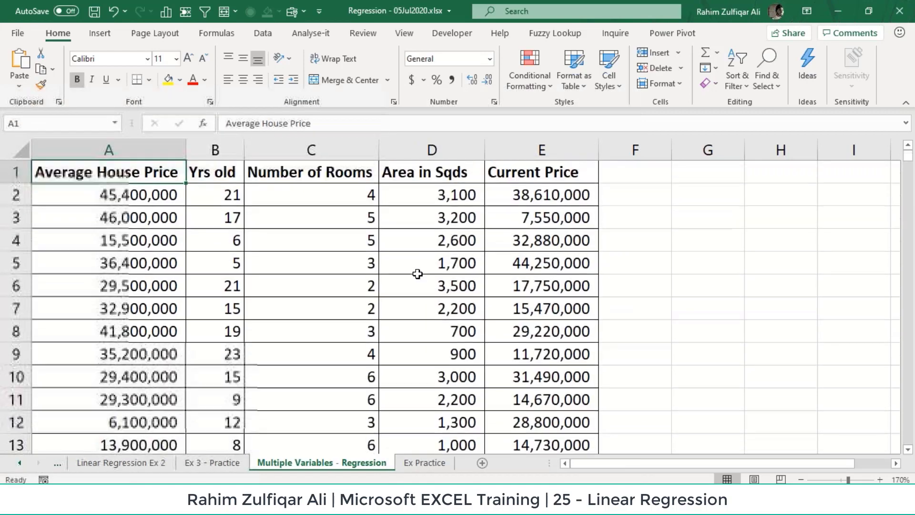
Compare the Average House Price, age, rooms and area columns with the Current Price column, finishing at the Average House Price header
{"action": "key", "text": "Right"}
{"action": "key", "text": "Right"}
{"action": "key", "text": "Right"}
{"action": "key", "text": "Right"}
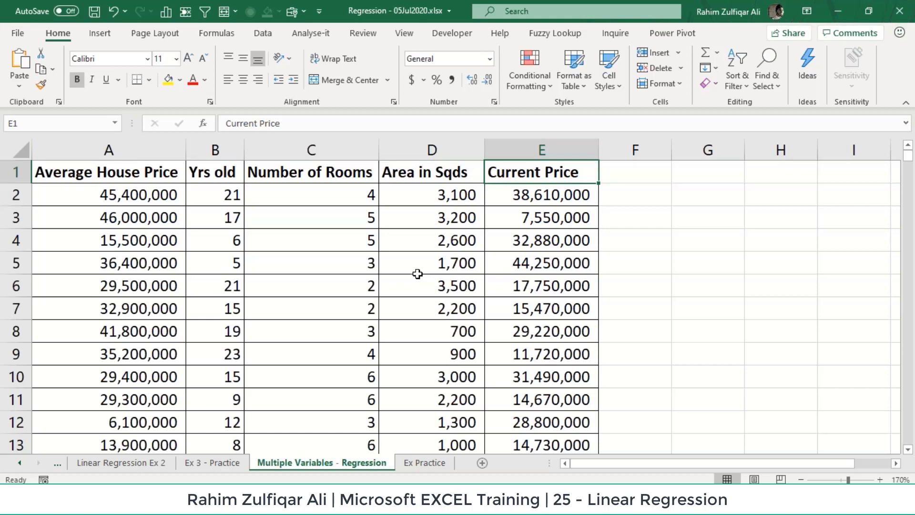
{"action": "key", "text": "Left"}
{"action": "key", "text": "Left"}
{"action": "key", "text": "Left"}
{"action": "key", "text": "Left"}
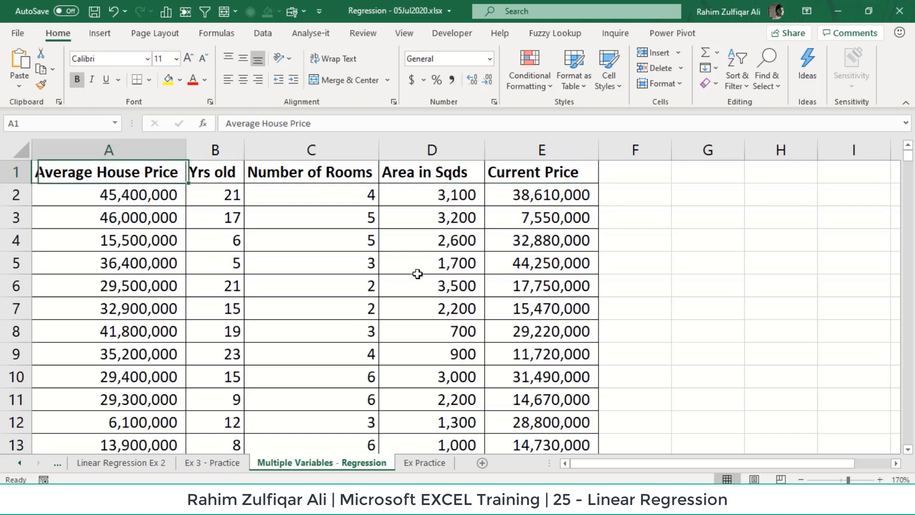
{"action": "key", "text": "Right"}
{"action": "key", "text": "Right"}
{"action": "key", "text": "Right"}
{"action": "key", "text": "Right"}
{"action": "key", "text": "Down"}
{"action": "key", "text": "Down"}
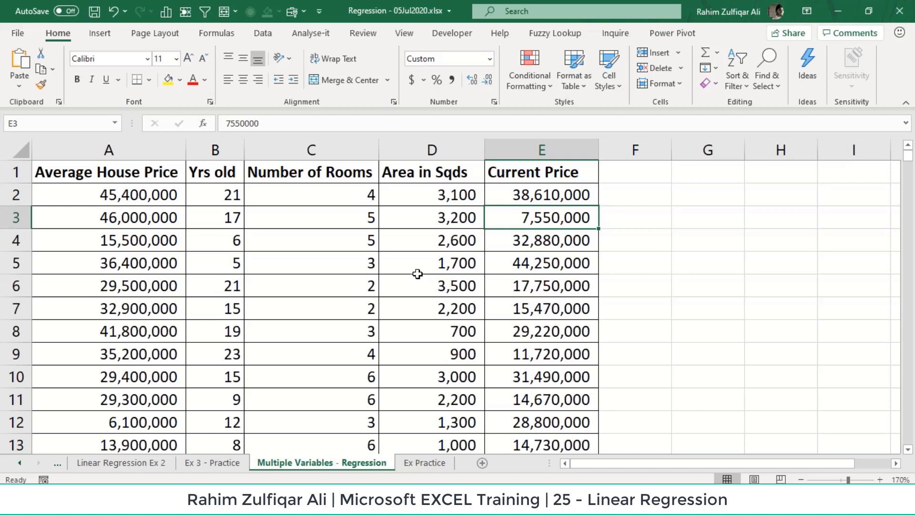
{"action": "key", "text": "Up"}
{"action": "key", "text": "Up"}
{"action": "key", "text": "Left"}
{"action": "key", "text": "Left"}
{"action": "key", "text": "Left"}
{"action": "key", "text": "Left"}
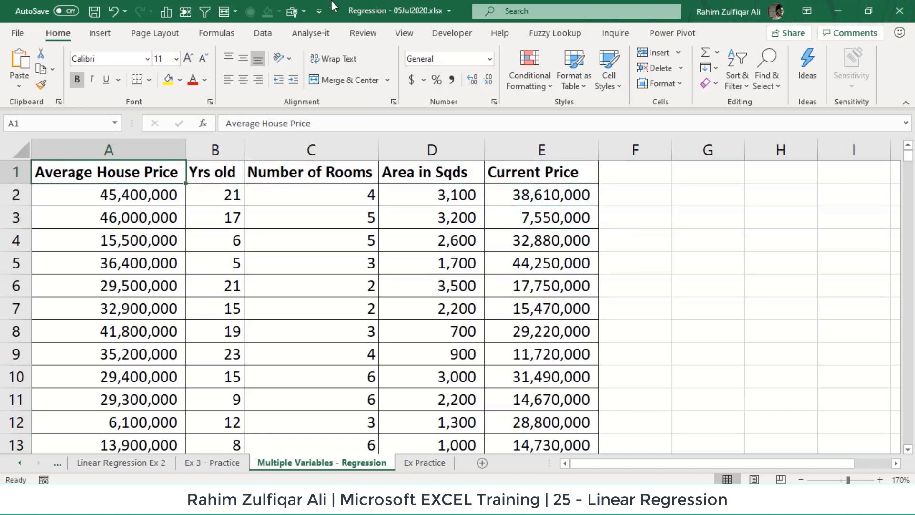
Select the first Current Price value in E2 and look for the Data Analysis command among the data, layout and formula tools
{"action": "left_click", "coordinate": [560, 177]}
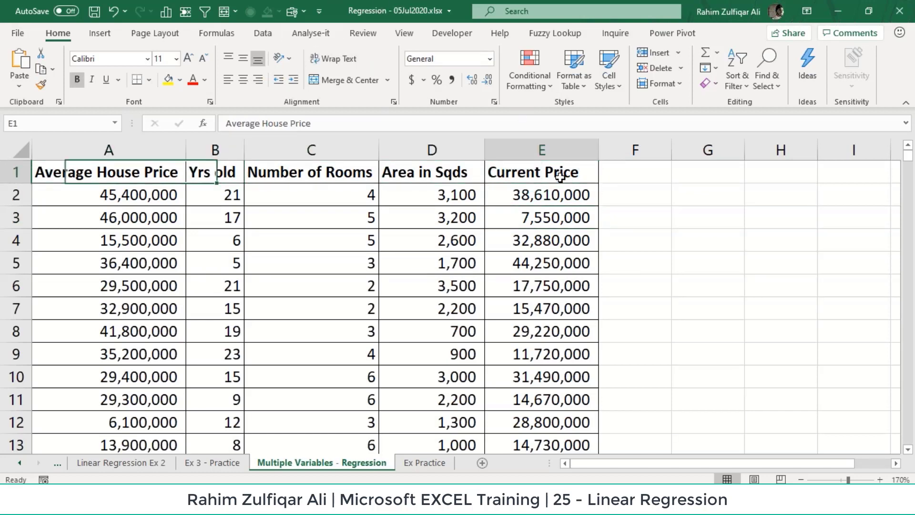
{"action": "left_click", "coordinate": [546, 204]}
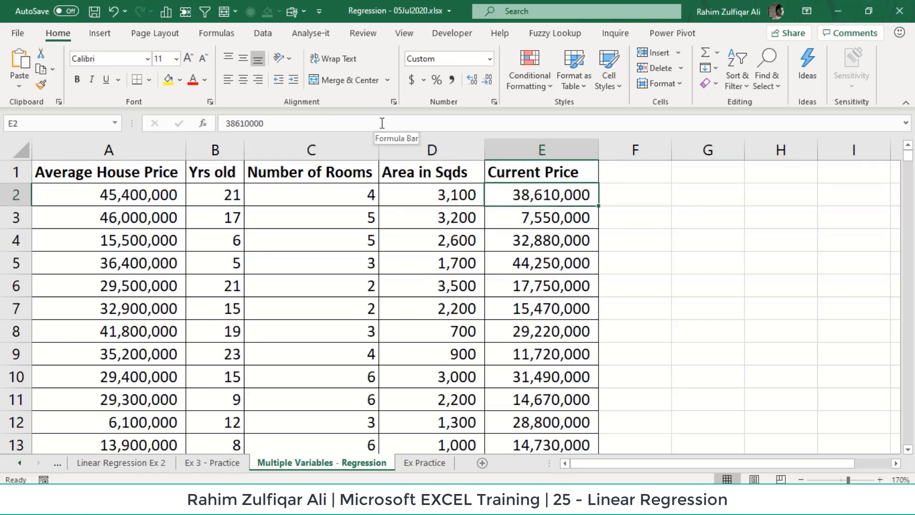
{"action": "left_click", "coordinate": [265, 35]}
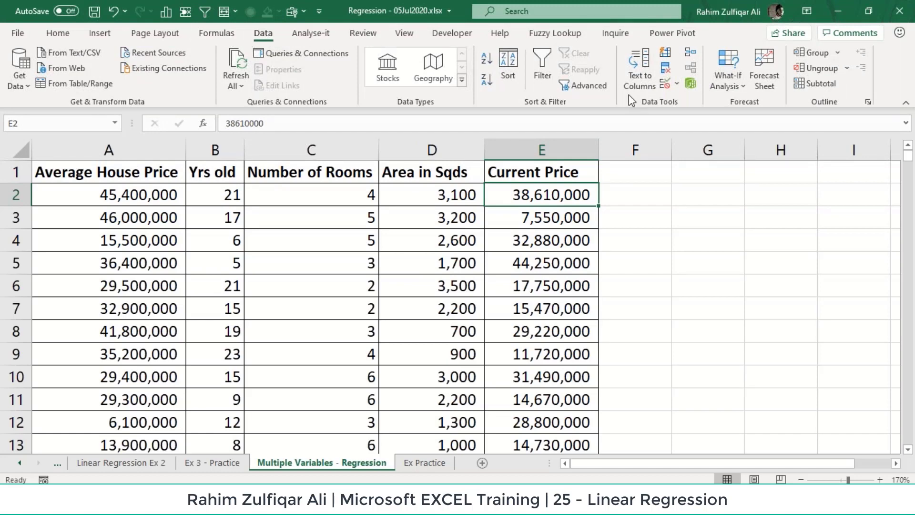
{"action": "left_click", "coordinate": [112, 36]}
{"action": "left_click", "coordinate": [176, 36]}
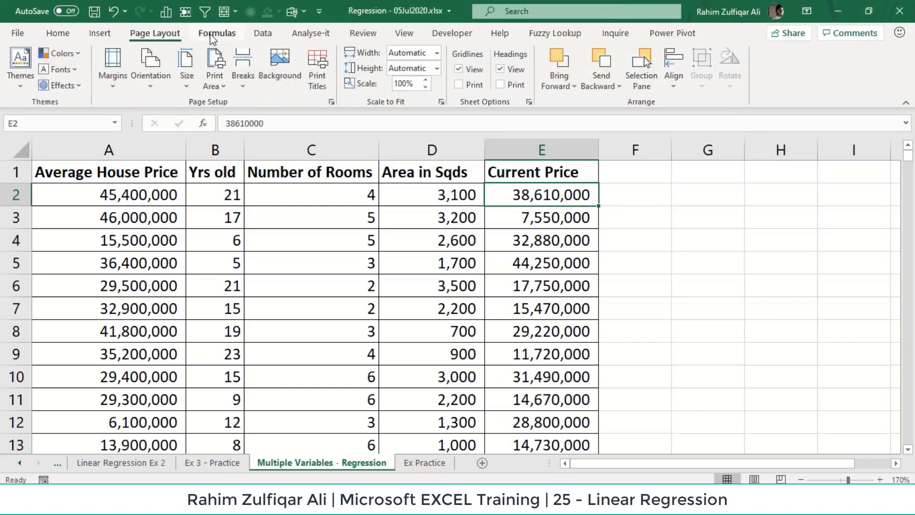
{"action": "left_click", "coordinate": [216, 34]}
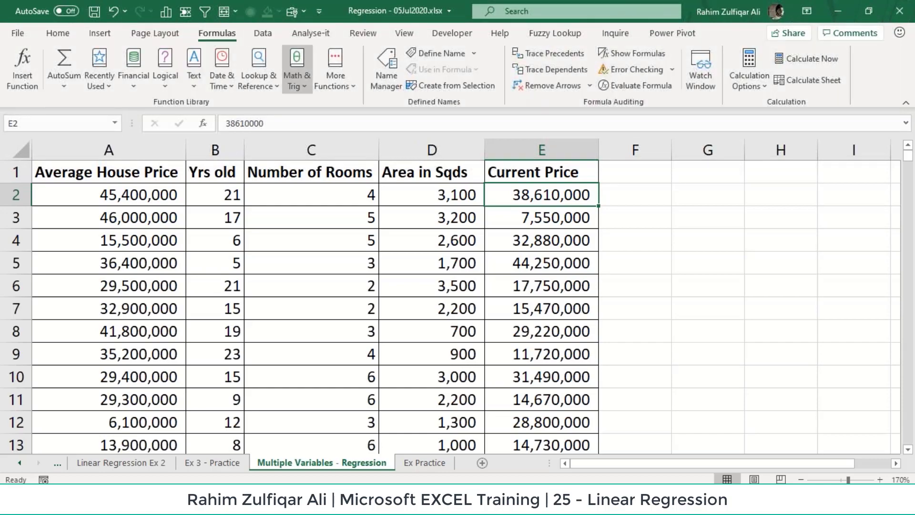
{"action": "key", "text": "alt+Tab"}
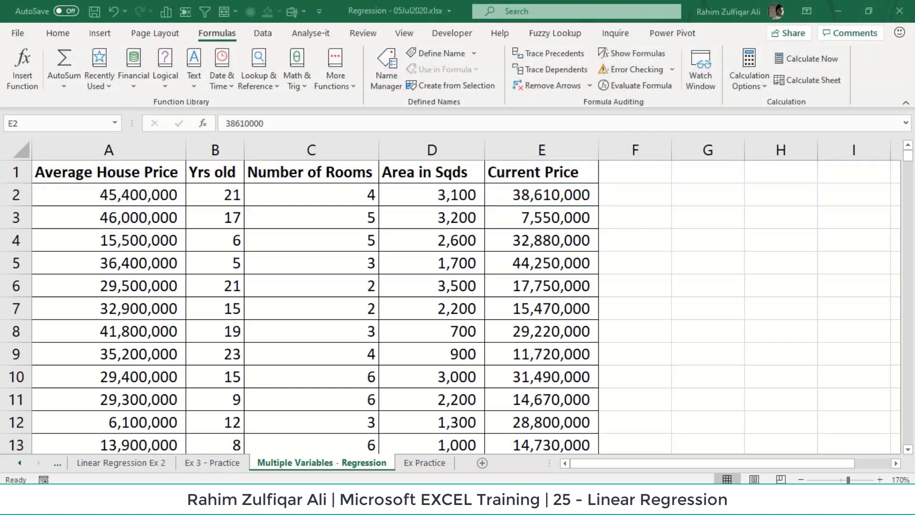
{"action": "left_click", "coordinate": [256, 32]}
{"action": "left_click", "coordinate": [265, 36]}
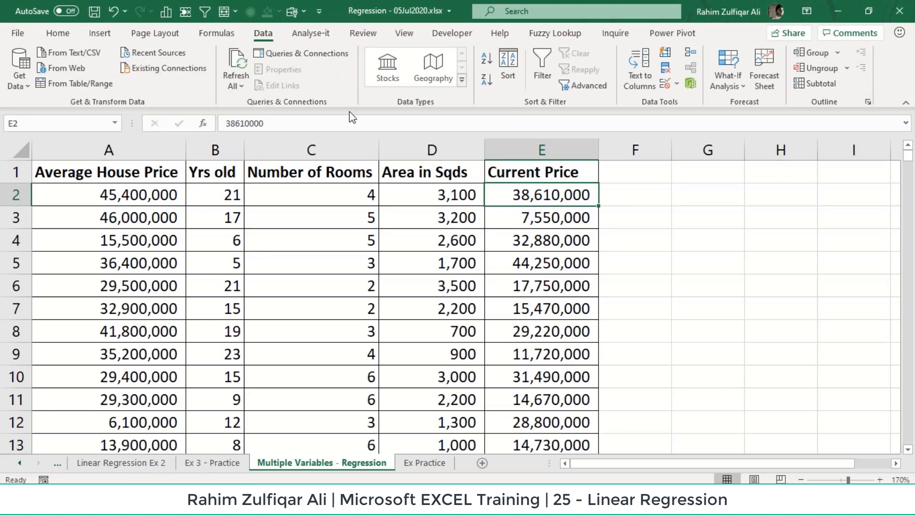
Open the list of available Excel Add-ins from the program options
{"action": "left_click", "coordinate": [17, 35]}
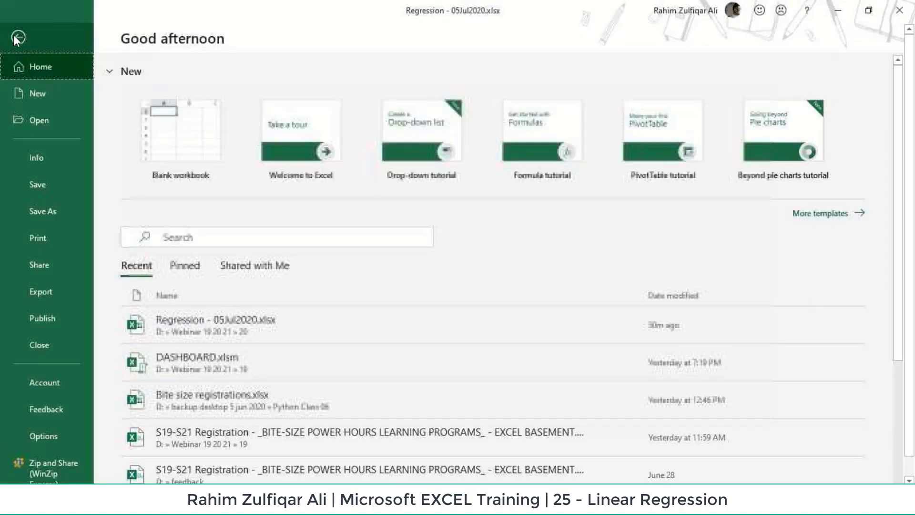
{"action": "left_click", "coordinate": [53, 443]}
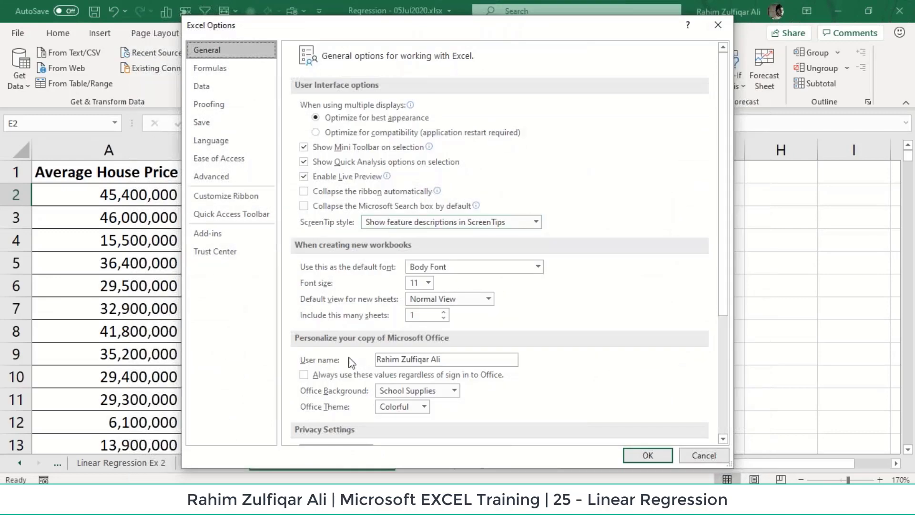
{"action": "left_click", "coordinate": [241, 240]}
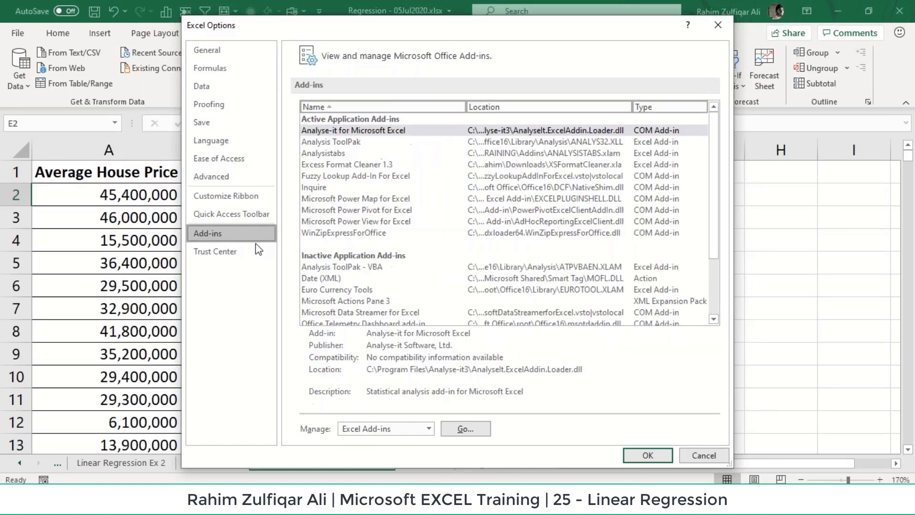
{"action": "left_click", "coordinate": [360, 431]}
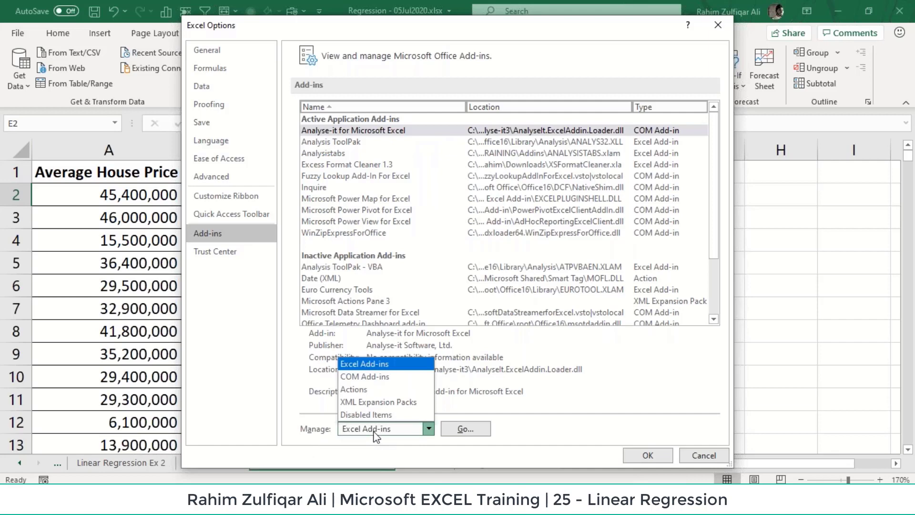
{"action": "left_click", "coordinate": [350, 363]}
{"action": "left_click", "coordinate": [465, 428]}
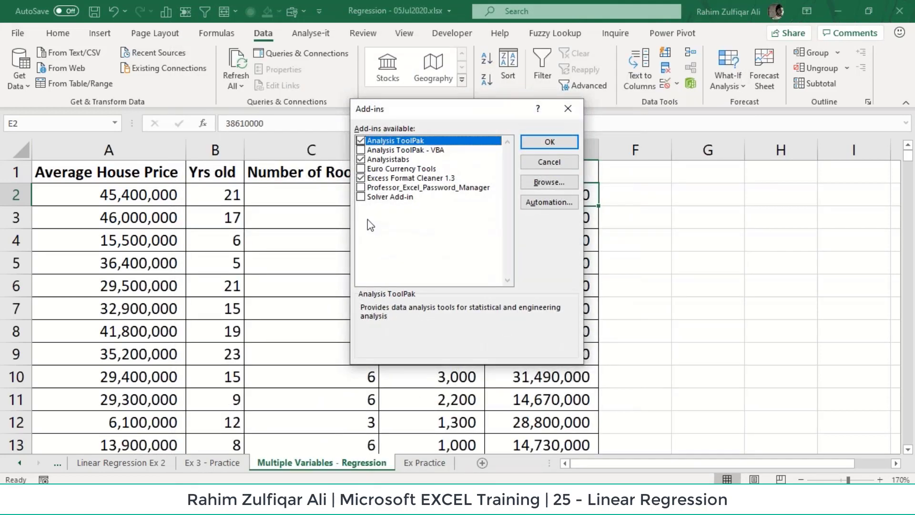
Enable the Solver Add-in alongside Analysis ToolPak and apply the add-in selection
{"action": "left_click", "coordinate": [363, 142]}
{"action": "left_click", "coordinate": [363, 142]}
{"action": "left_click", "coordinate": [361, 196]}
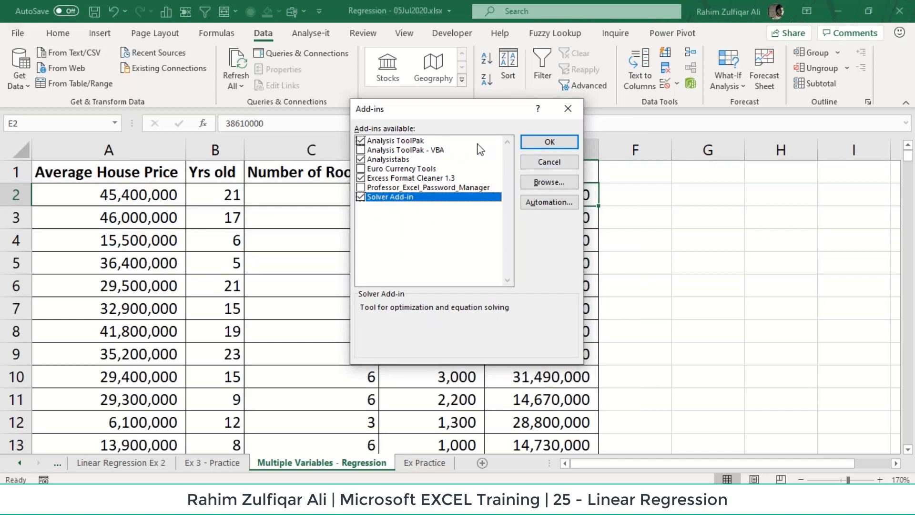
{"action": "left_click", "coordinate": [549, 142]}
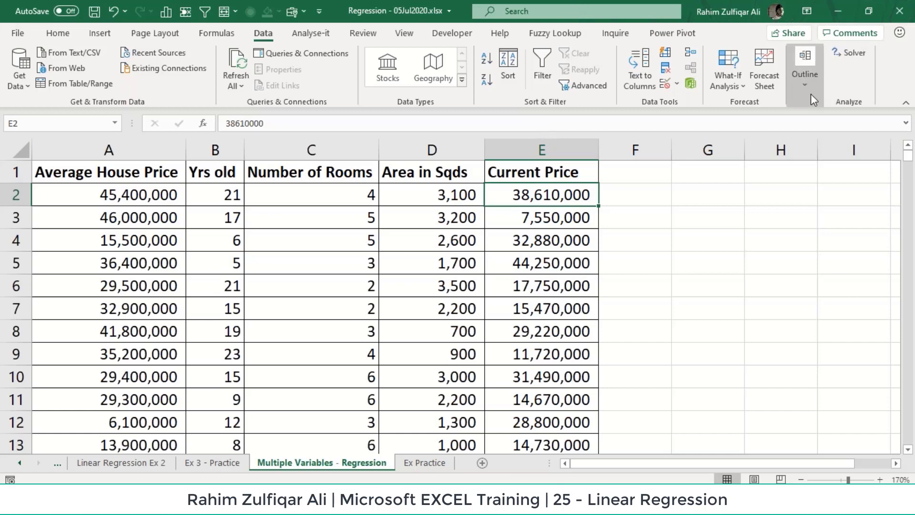
Check the outline, formula, insert, view, developer and data commands for the Data Analysis tool
{"action": "left_click", "coordinate": [811, 94]}
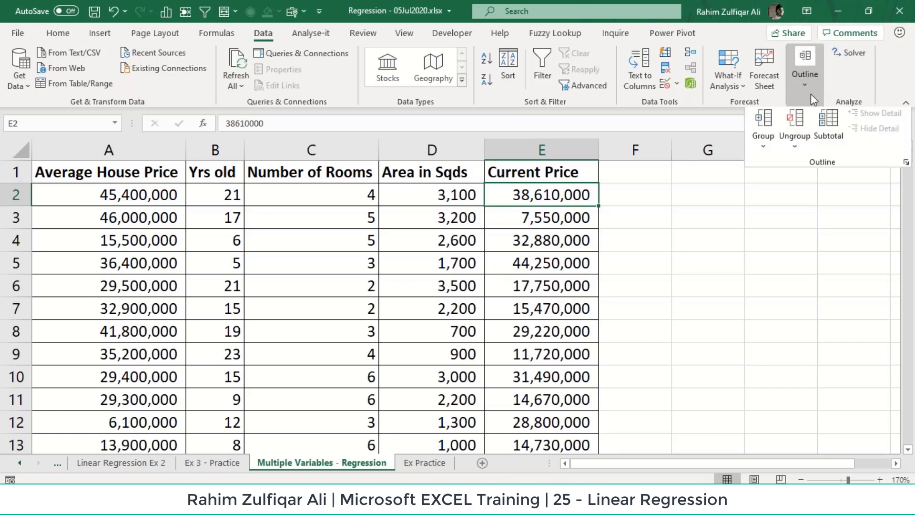
{"action": "left_click", "coordinate": [841, 86]}
{"action": "left_click", "coordinate": [216, 33]}
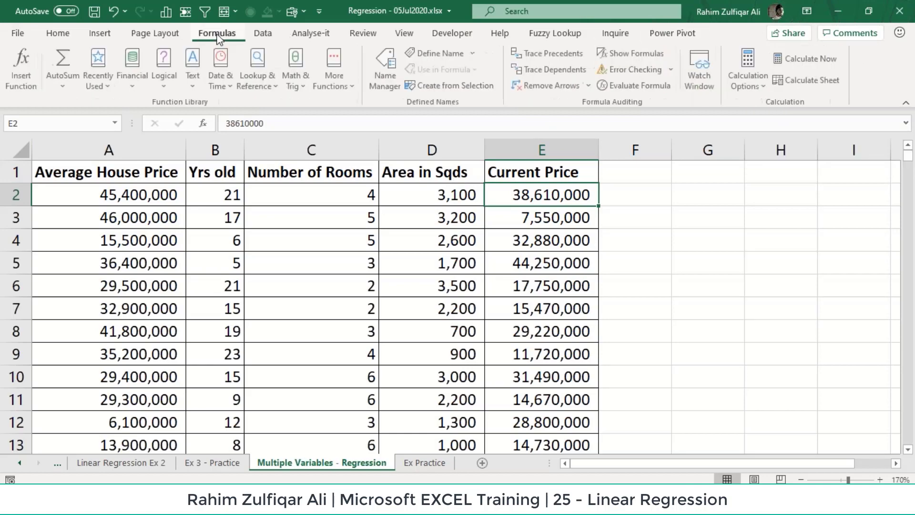
{"action": "left_click", "coordinate": [179, 34]}
{"action": "left_click", "coordinate": [100, 35]}
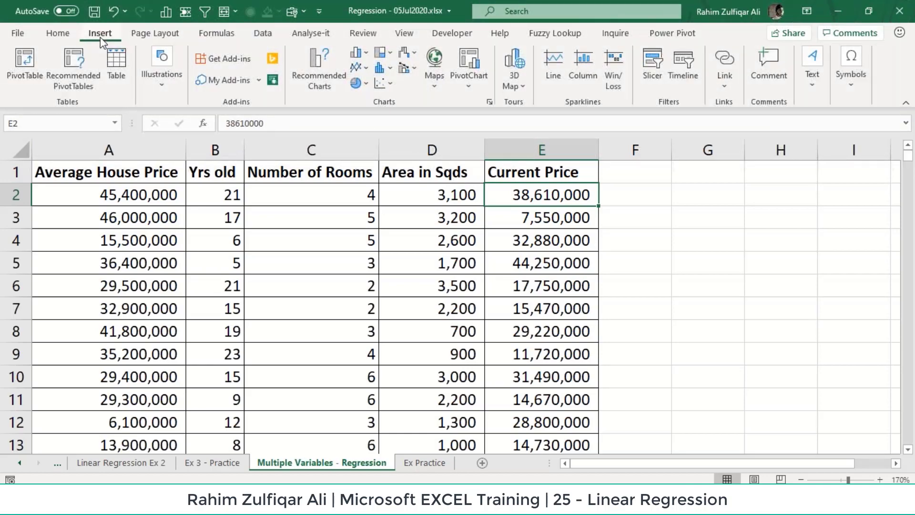
{"action": "left_click", "coordinate": [58, 34]}
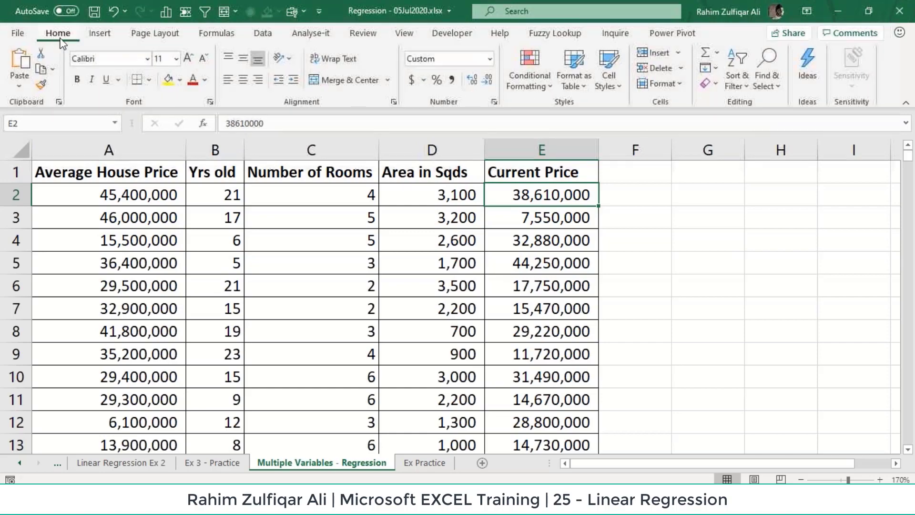
{"action": "left_click", "coordinate": [241, 39]}
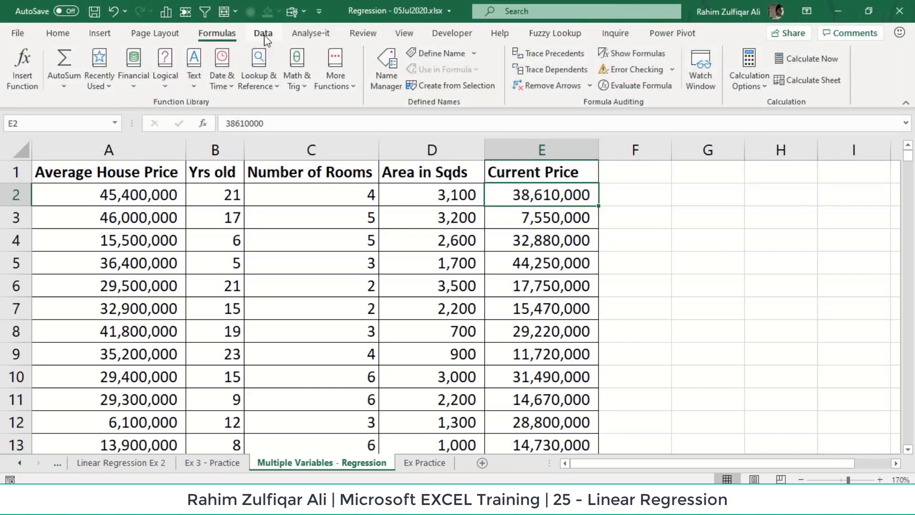
{"action": "left_click", "coordinate": [263, 34]}
{"action": "left_click", "coordinate": [309, 35]}
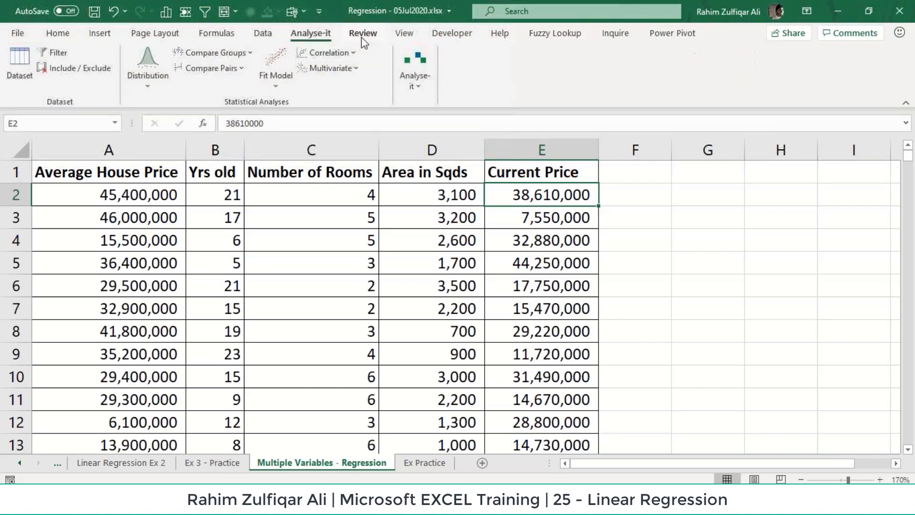
{"action": "left_click", "coordinate": [362, 37]}
{"action": "left_click", "coordinate": [403, 37]}
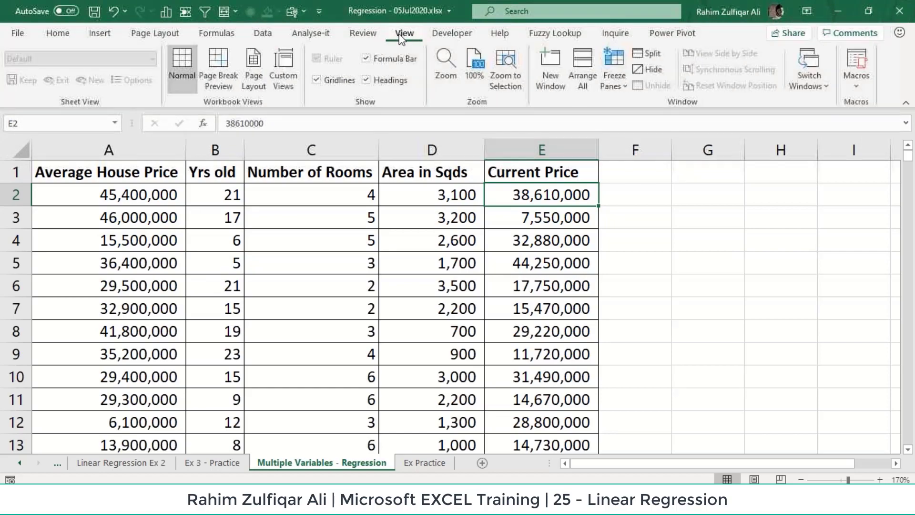
{"action": "left_click", "coordinate": [431, 36]}
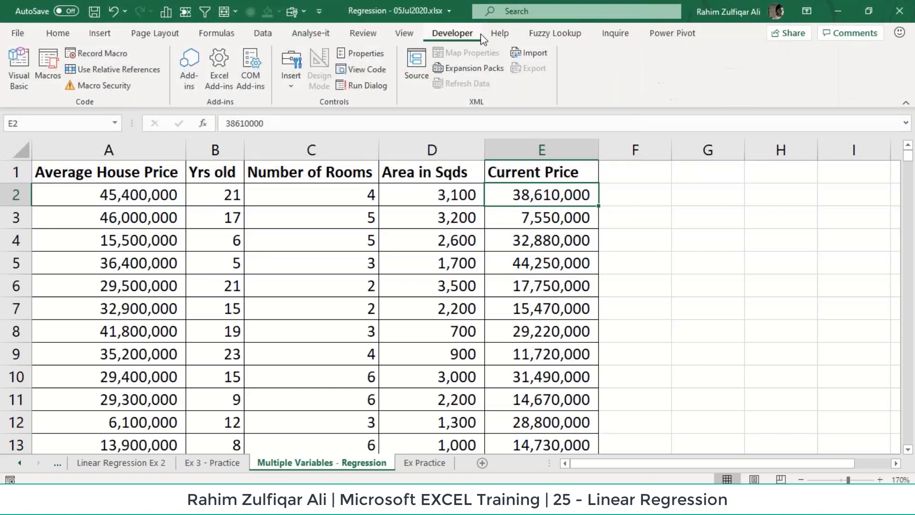
{"action": "left_click", "coordinate": [274, 38]}
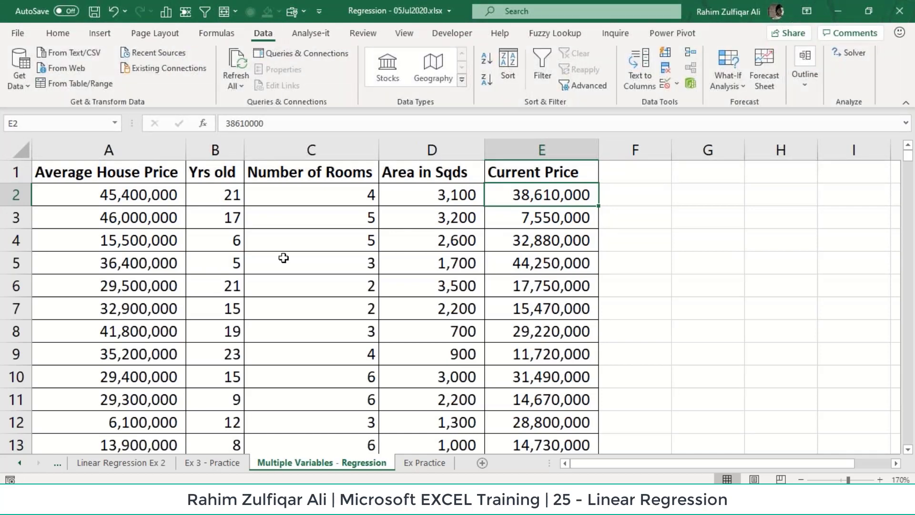
Save and close the Regression - 05Jul2020.xlsx workbook, and exit Excel
{"action": "left_click", "coordinate": [357, 258]}
{"action": "key", "text": "ctrl+s"}
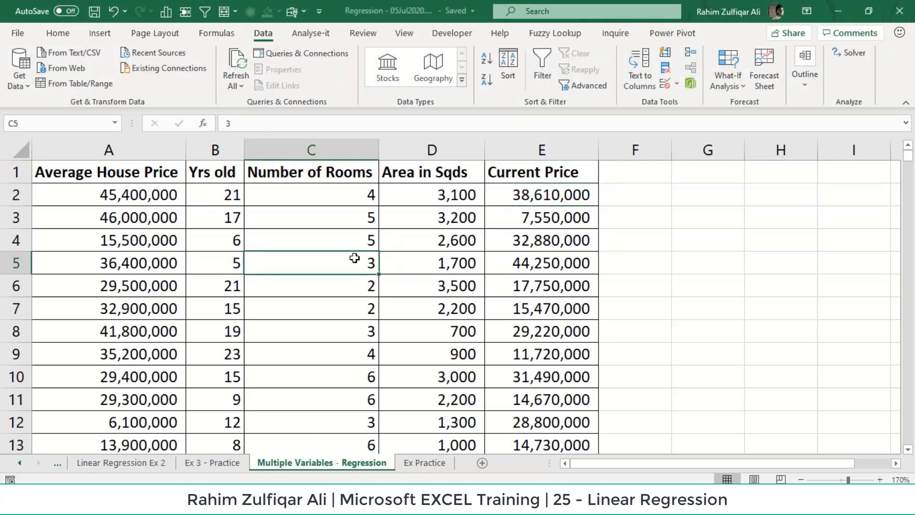
{"action": "key", "text": "ctrl+w"}
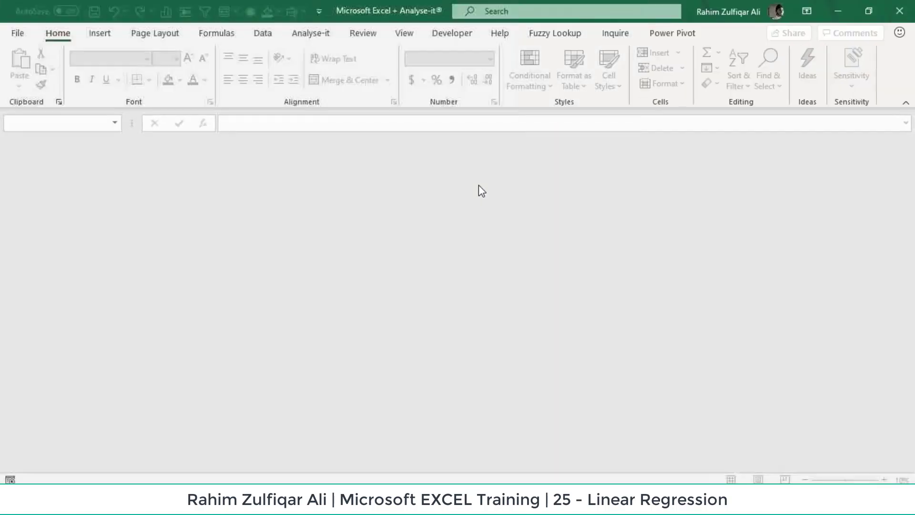
{"action": "left_click", "coordinate": [894, 19]}
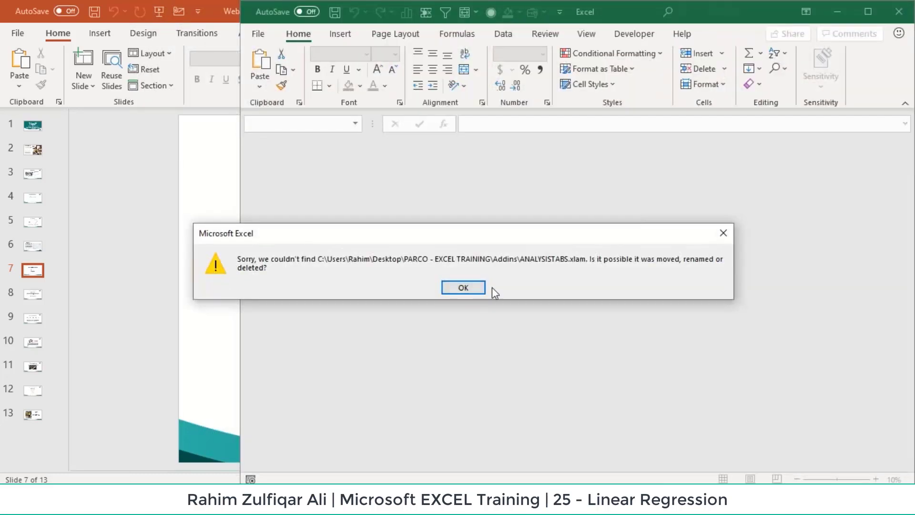
Dismiss the missing add-in and Analyse-it trial notices in the restarted Excel and display the data tools in a blank workbook
{"action": "left_click", "coordinate": [463, 288]}
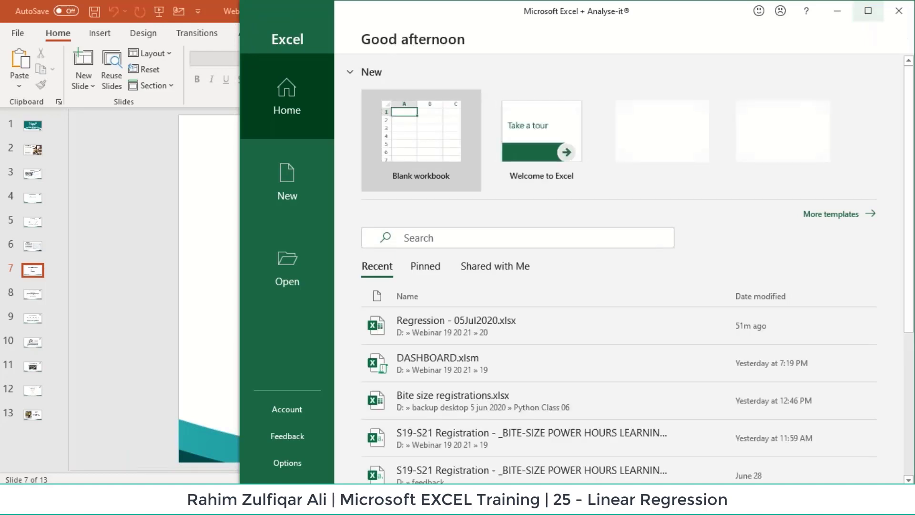
{"action": "left_click", "coordinate": [868, 10]}
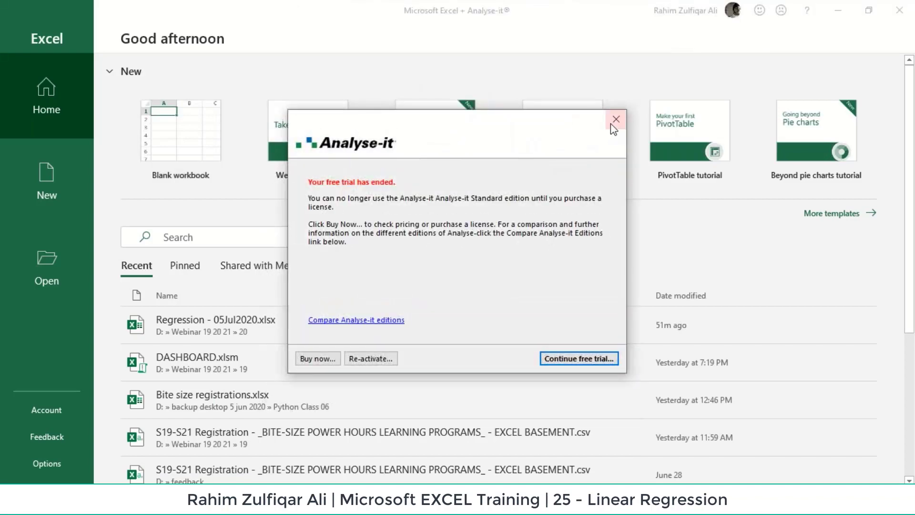
{"action": "left_click", "coordinate": [611, 122]}
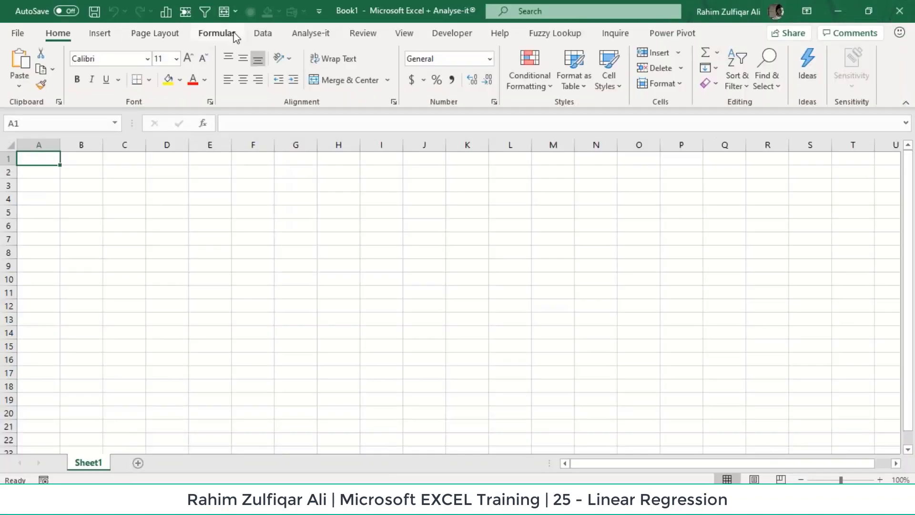
{"action": "left_click", "coordinate": [237, 34]}
{"action": "left_click", "coordinate": [263, 33]}
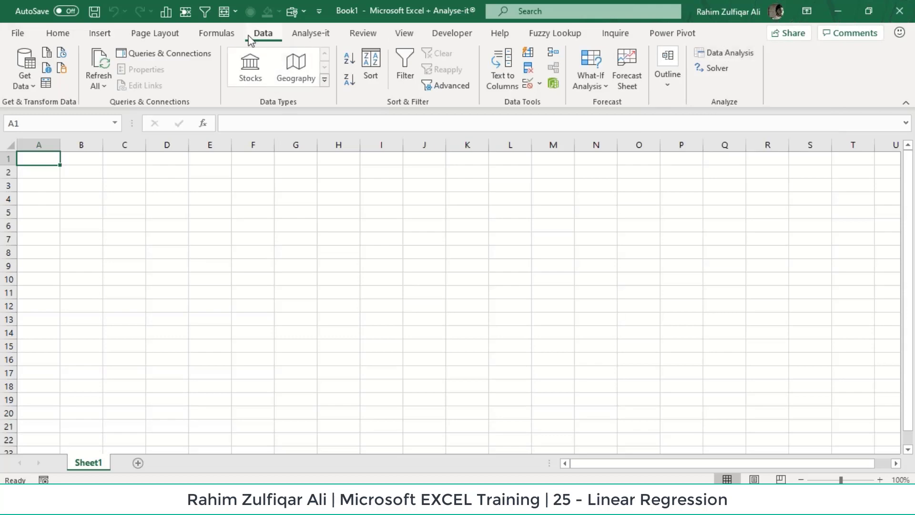
Review the enabled Excel Add-ins, including Analysis ToolPak and Solver Add-in, and confirm the selection
{"action": "left_click", "coordinate": [18, 33]}
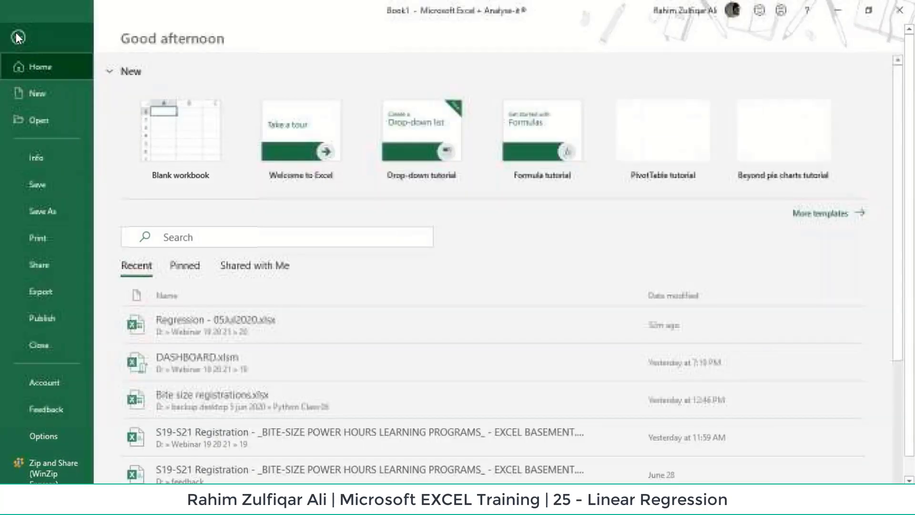
{"action": "left_click", "coordinate": [54, 436]}
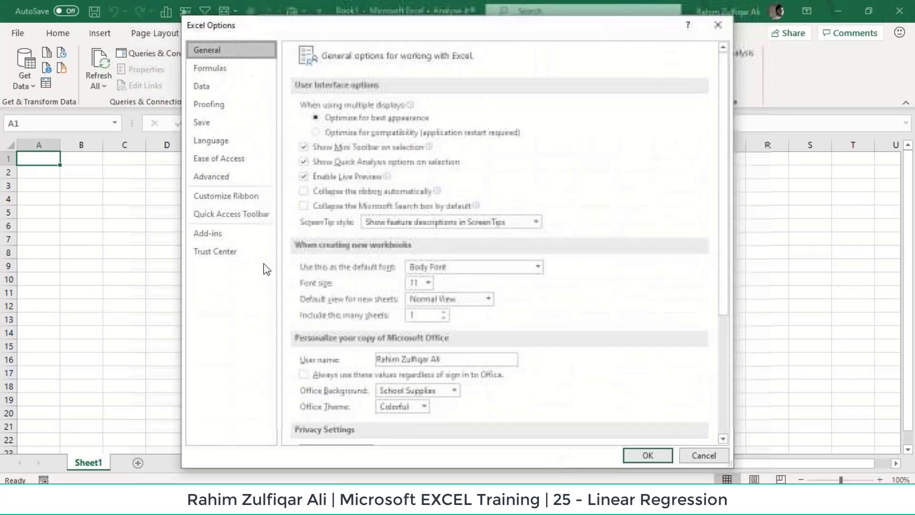
{"action": "left_click", "coordinate": [220, 235]}
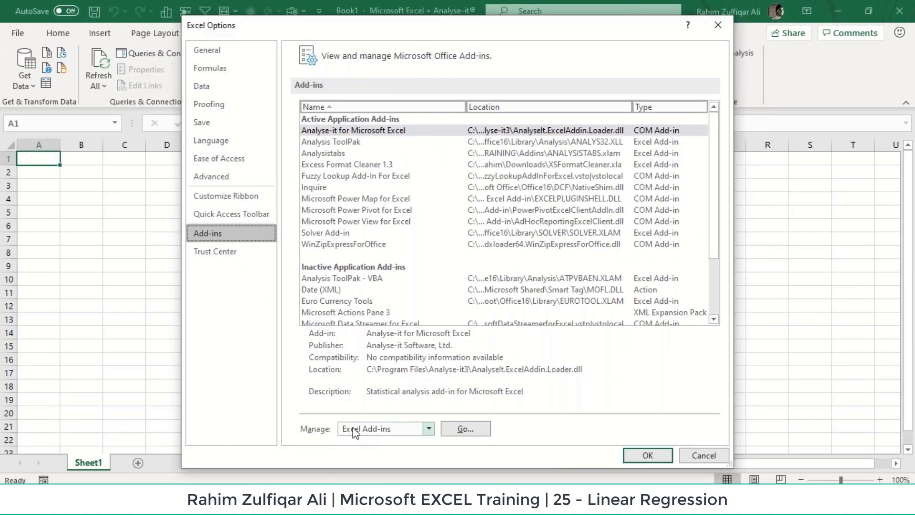
{"action": "left_click", "coordinate": [462, 430]}
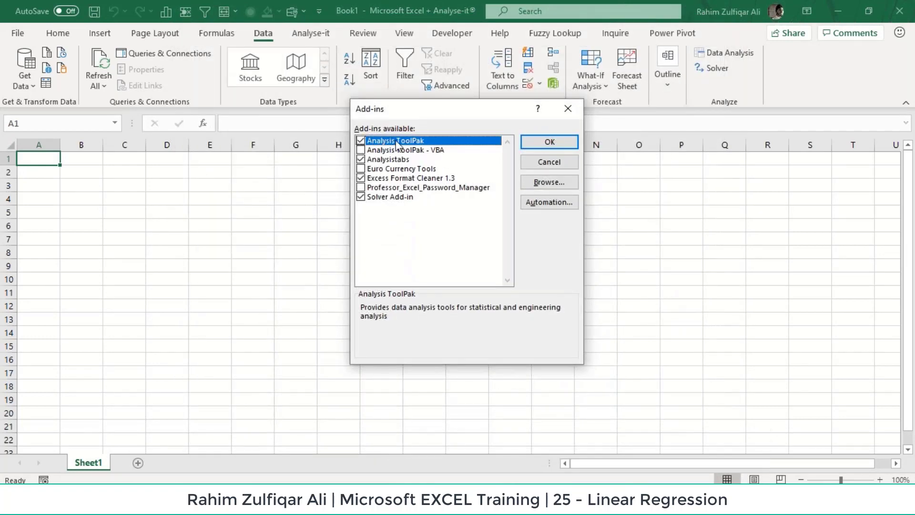
{"action": "left_click", "coordinate": [548, 143]}
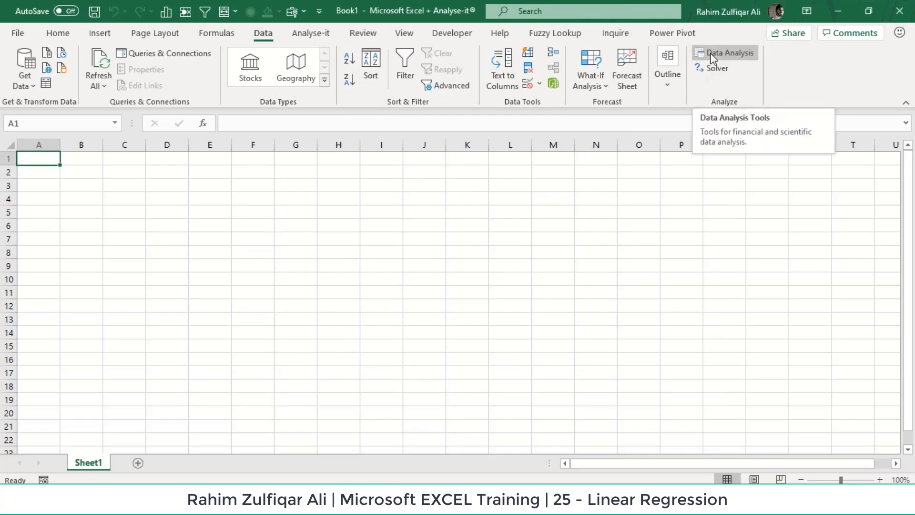
Reopen the Regression - 05Jul2020.xlsx workbook at the Multiple Variables - Regression sheet and display the data tools
{"action": "left_click", "coordinate": [21, 36]}
{"action": "key", "text": "Escape"}
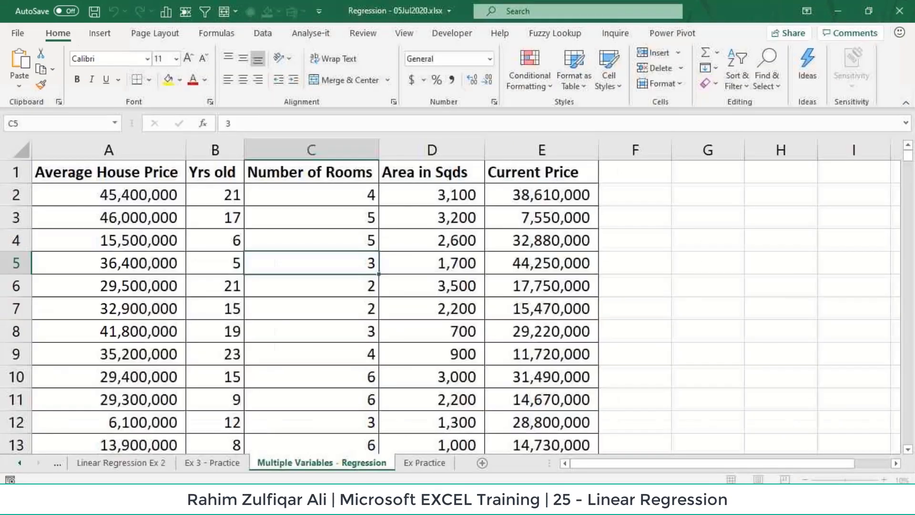
{"action": "left_click", "coordinate": [265, 34]}
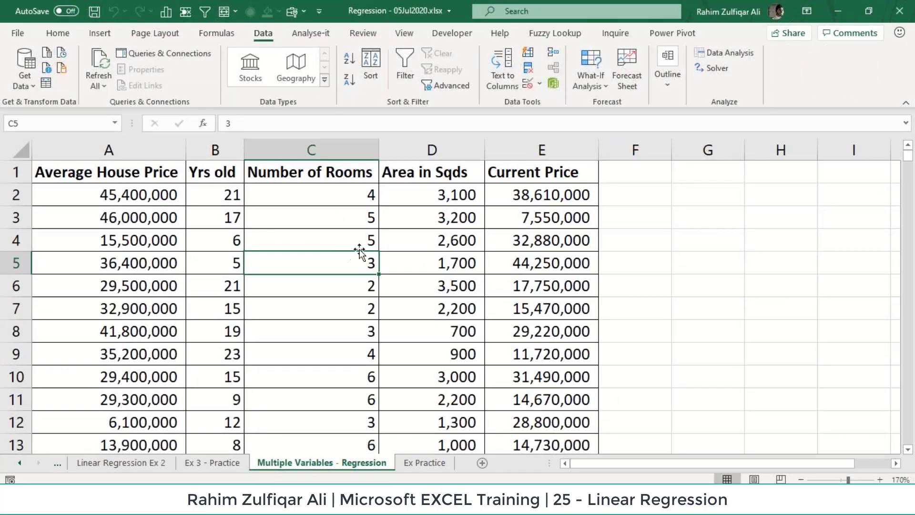
Start the Regression tool from the Data Analysis tools for the house price data
{"action": "left_click", "coordinate": [548, 170]}
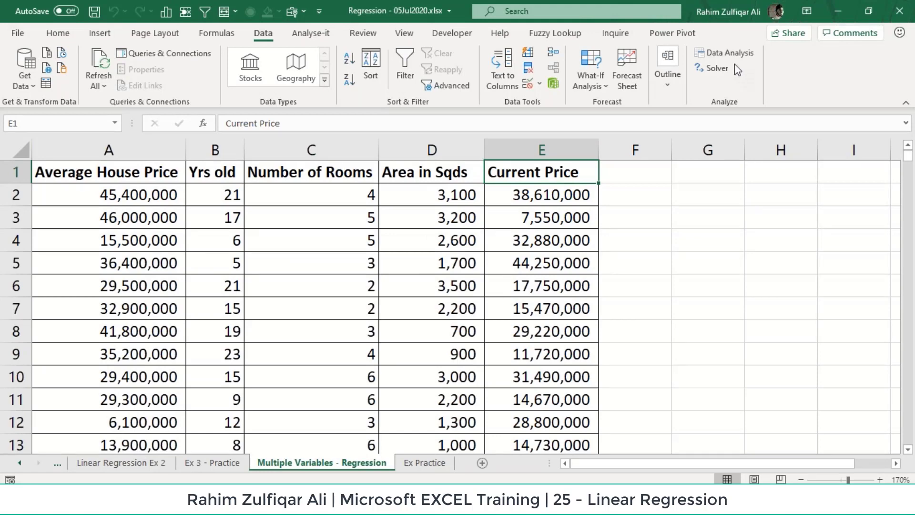
{"action": "left_click", "coordinate": [727, 53]}
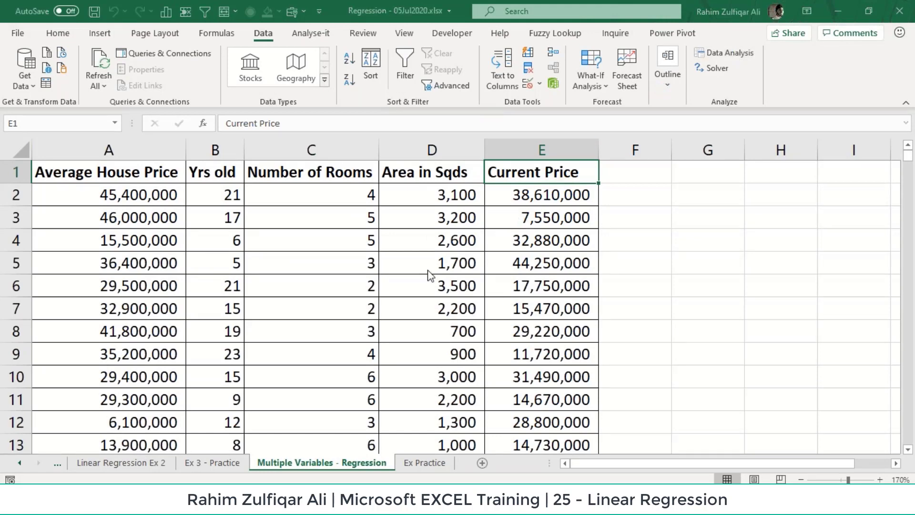
{"action": "left_click_drag", "start_coordinate": [530, 224], "coordinate": [531, 257]}
{"action": "left_click", "coordinate": [362, 242]}
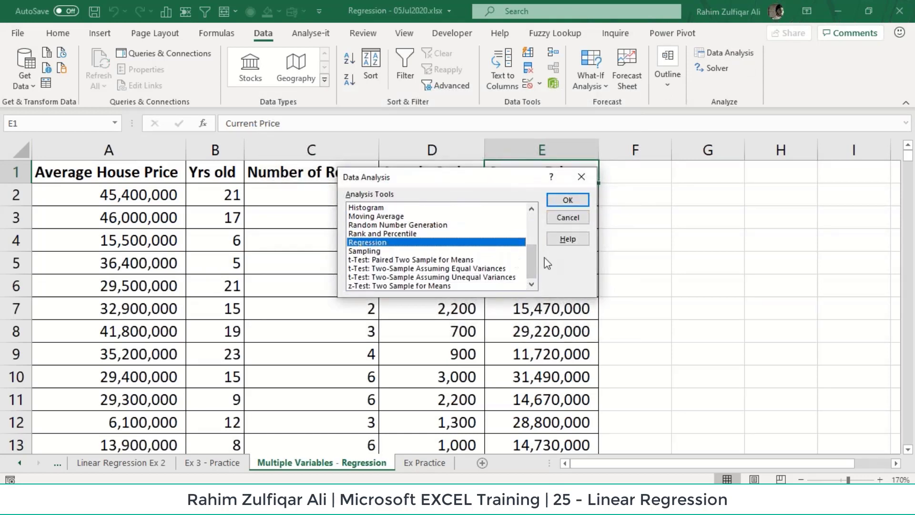
{"action": "left_click", "coordinate": [558, 206]}
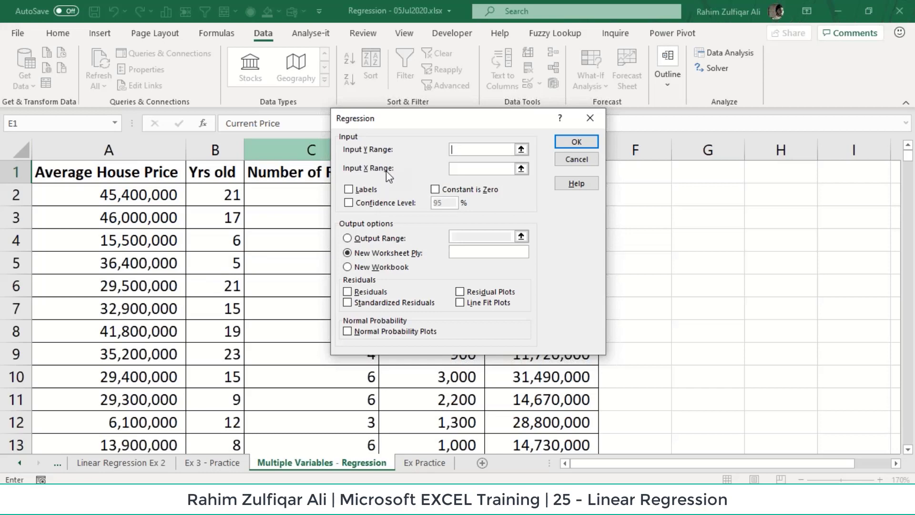
Set the regression's Input Y Range to the Current Price column, $E$1:$E$500
{"action": "left_click", "coordinate": [522, 151]}
{"action": "left_click", "coordinate": [536, 174]}
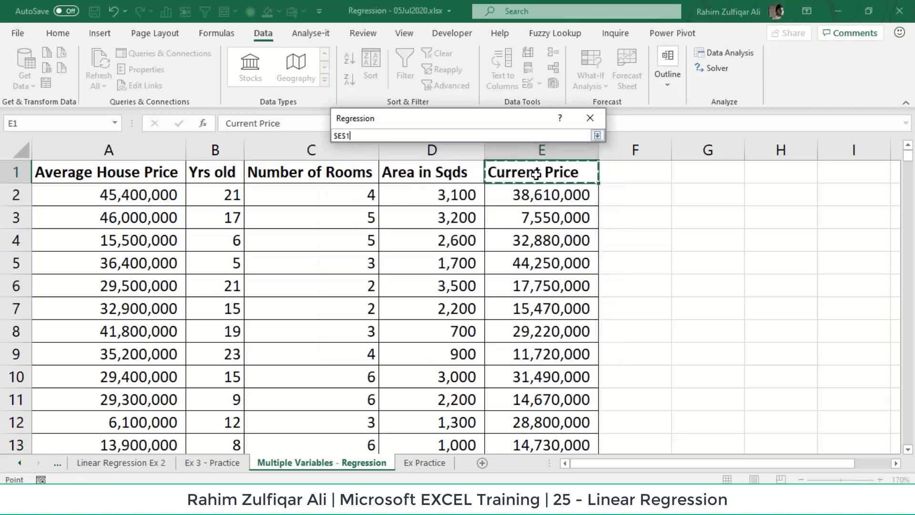
{"action": "key", "text": "ctrl+shift+Down"}
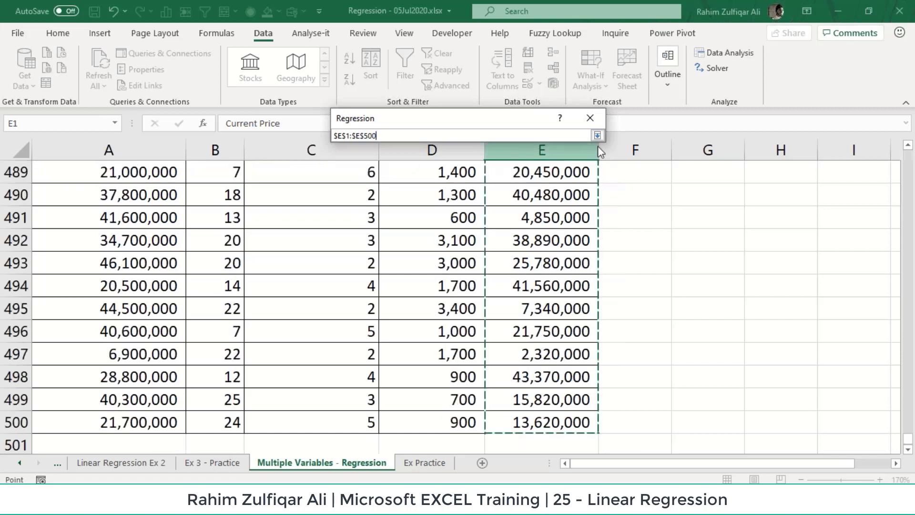
{"action": "left_click", "coordinate": [596, 136]}
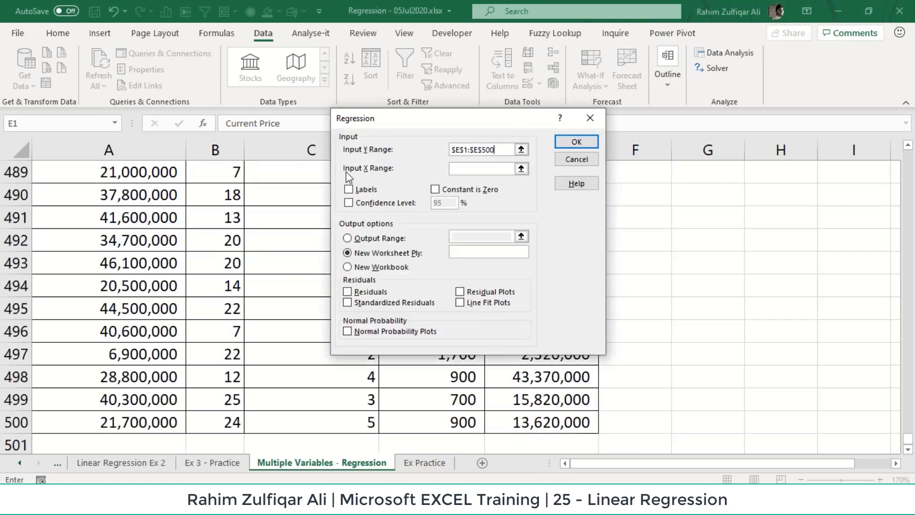
Set the regression's Input X Range to the four predictor columns with their headers, $A$1:$D$500
{"action": "left_click", "coordinate": [521, 168]}
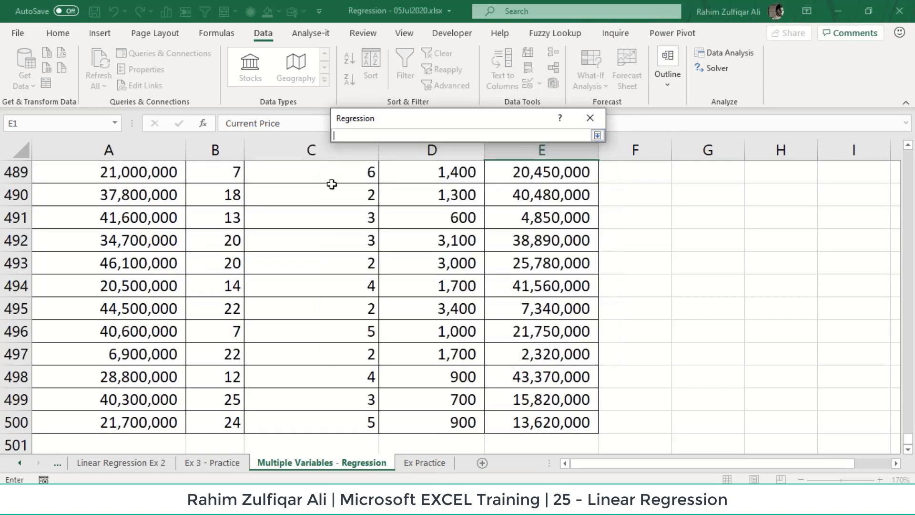
{"action": "left_click", "coordinate": [340, 186]}
{"action": "key", "text": "ctrl+Up"}
{"action": "key", "text": "ctrl+Left"}
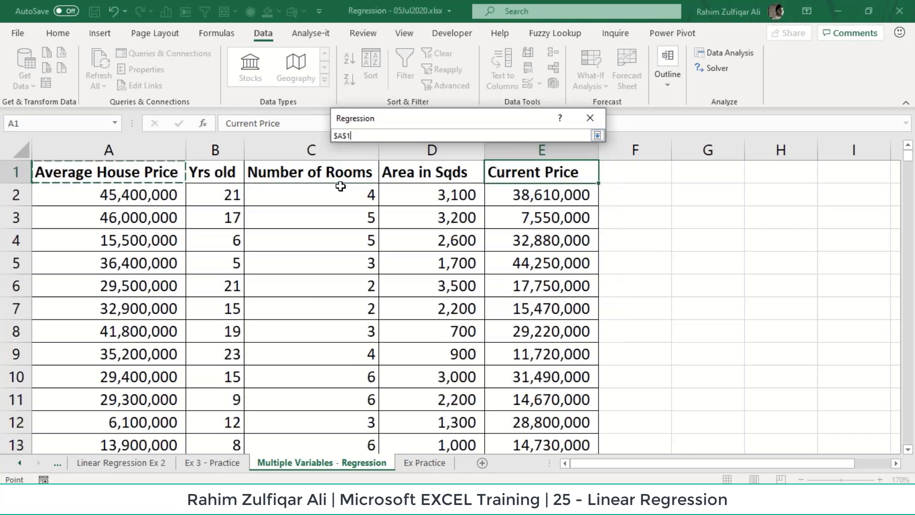
{"action": "key", "text": "shift+Right"}
{"action": "key", "text": "shift+Right"}
{"action": "key", "text": "shift+Right"}
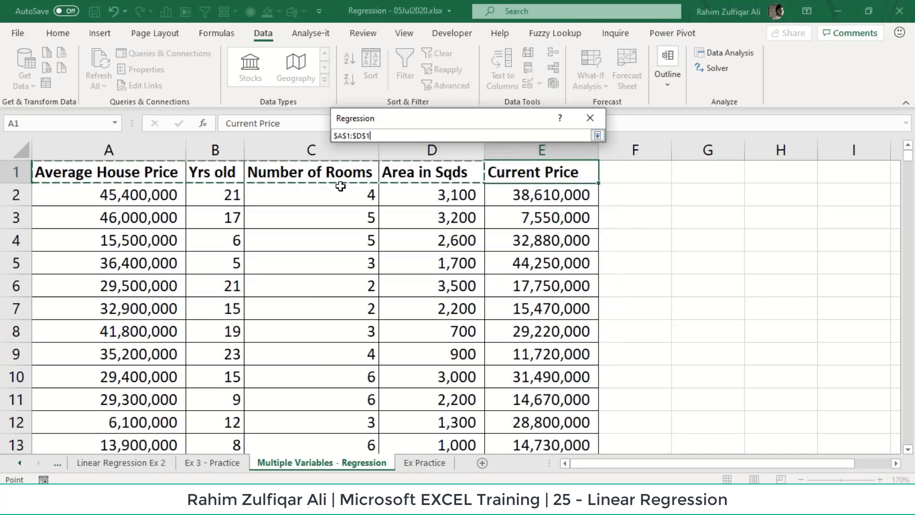
{"action": "key", "text": "ctrl+shift+Down"}
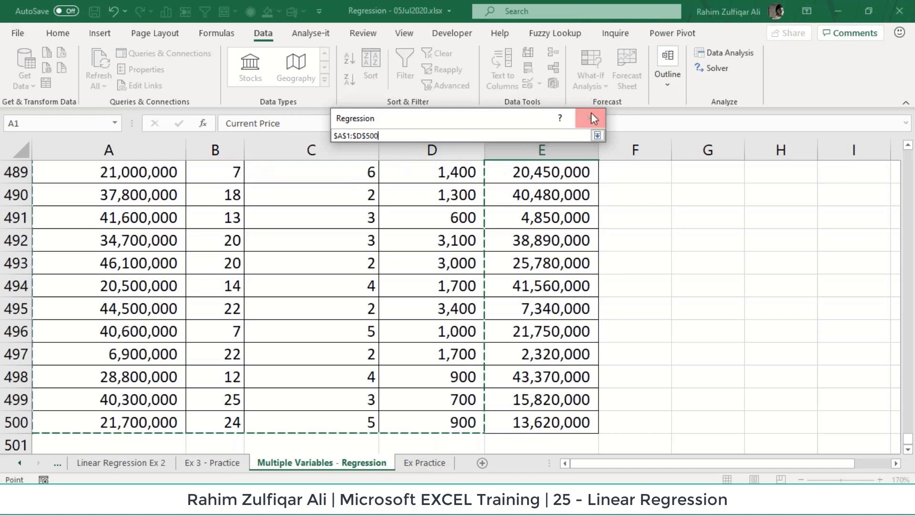
{"action": "left_click", "coordinate": [597, 135]}
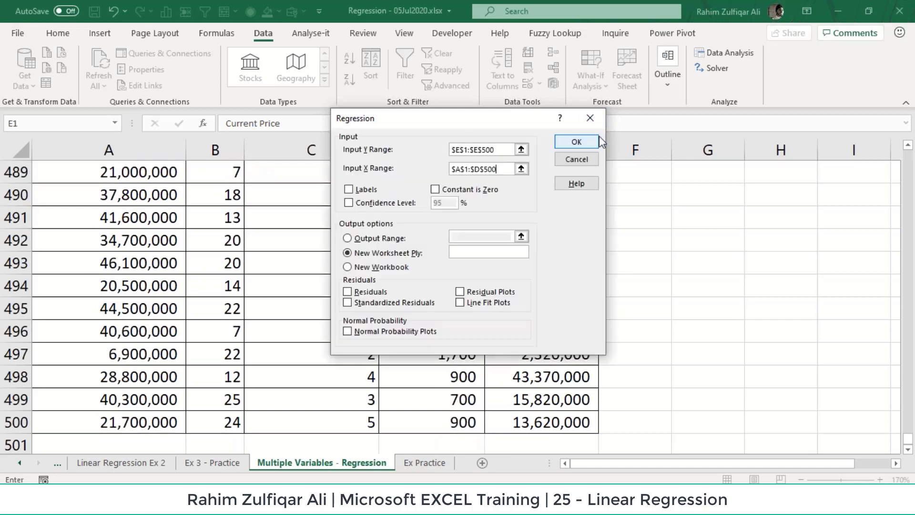
Enable Labels, Constant is Zero and a 95% Confidence Level, and run the regression to a new worksheet
{"action": "left_click", "coordinate": [348, 190]}
{"action": "left_click", "coordinate": [435, 190]}
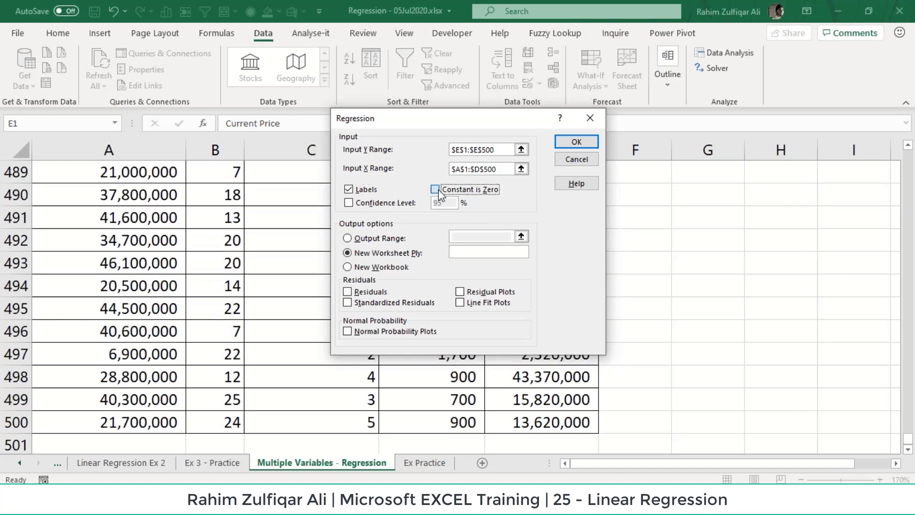
{"action": "left_click", "coordinate": [437, 191]}
{"action": "left_click", "coordinate": [438, 193]}
{"action": "left_click", "coordinate": [349, 203]}
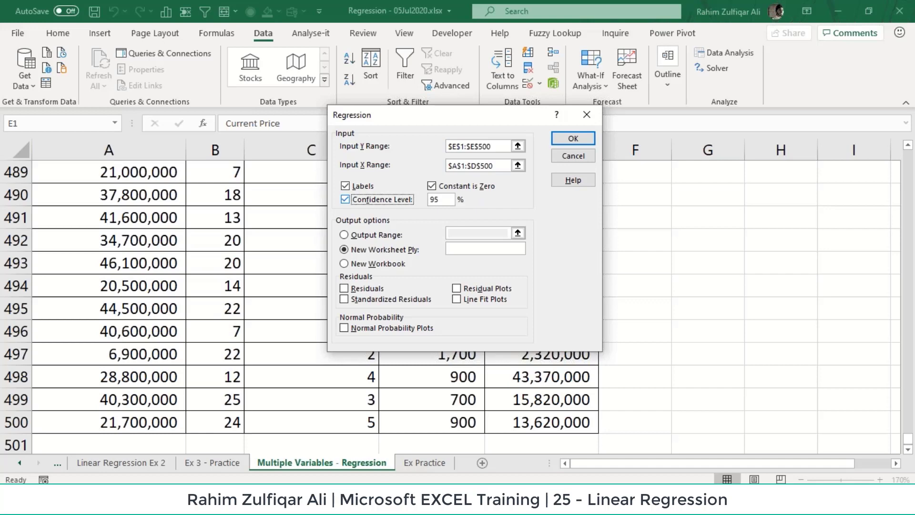
{"action": "left_click", "coordinate": [449, 198]}
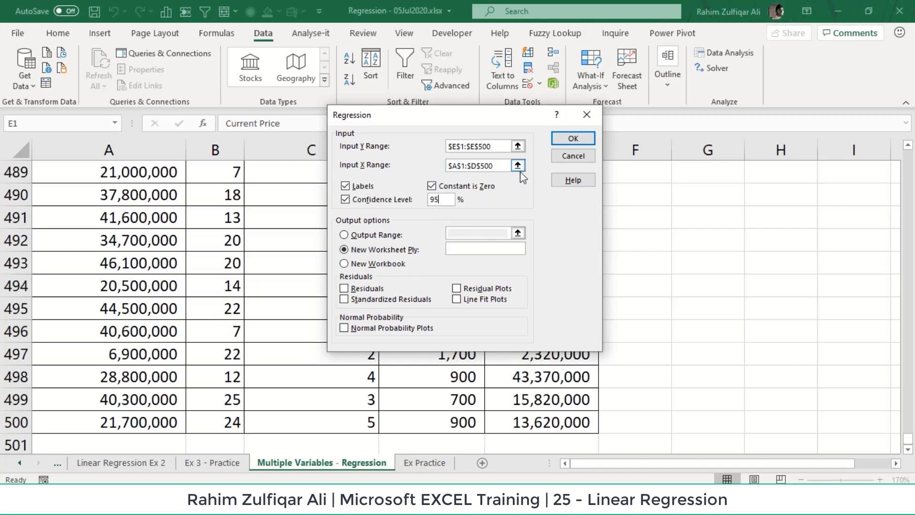
{"action": "left_click", "coordinate": [571, 139]}
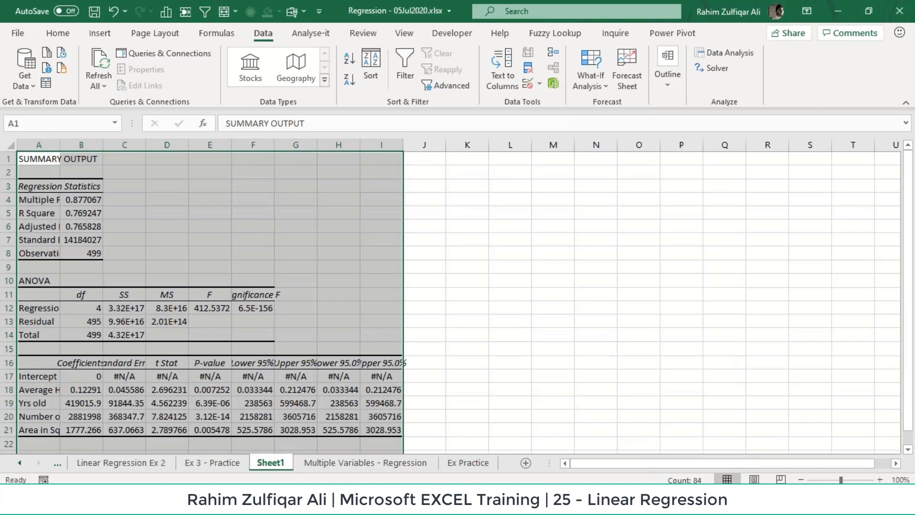
Review the summary output and fill the four variable names in A18:A21 and the R Square cells A5:B5 with yellow
{"action": "left_click", "coordinate": [176, 278]}
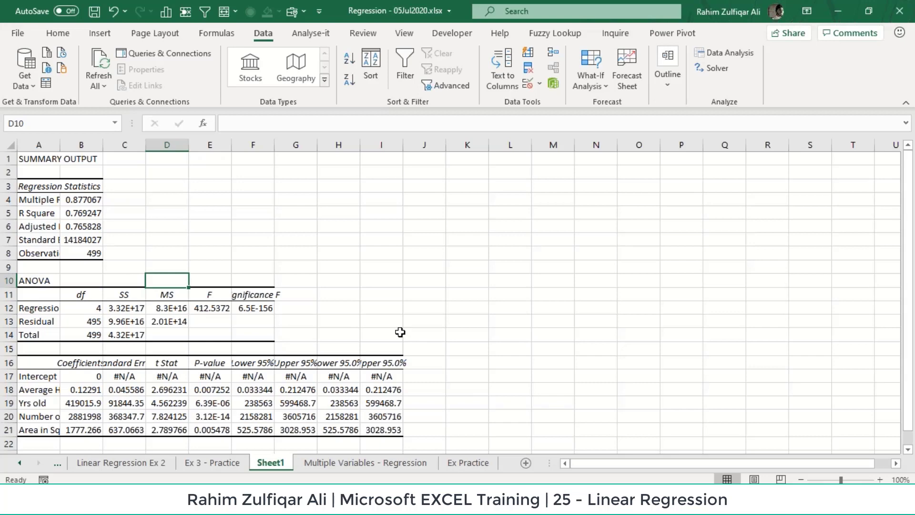
{"action": "left_click", "coordinate": [37, 280]}
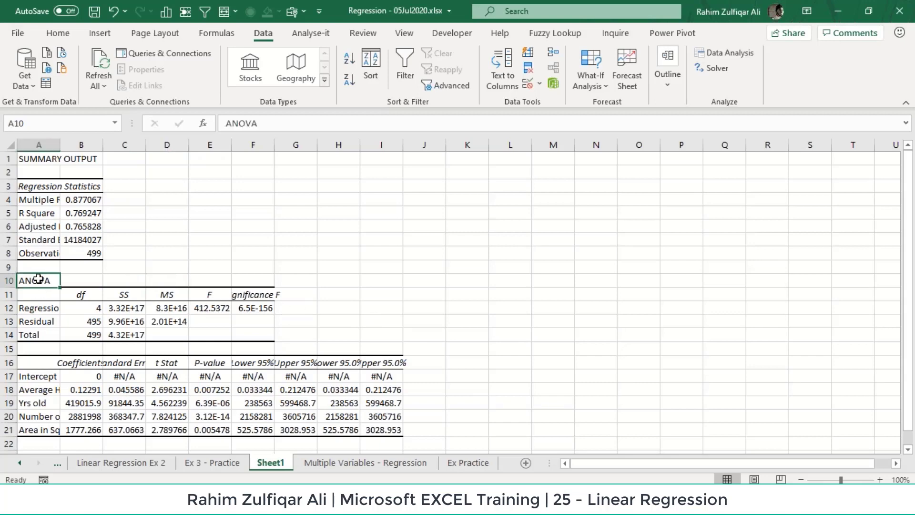
{"action": "left_click", "coordinate": [40, 226]}
{"action": "left_click", "coordinate": [43, 211]}
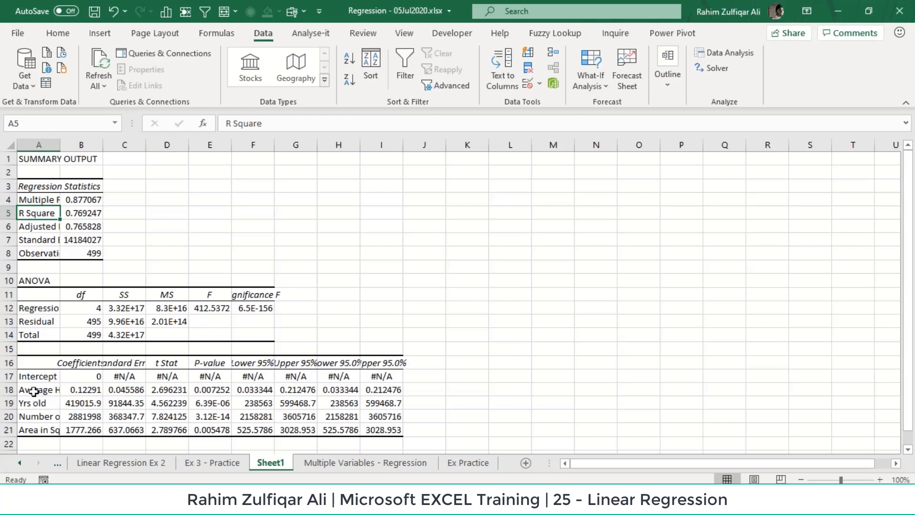
{"action": "left_click_drag", "start_coordinate": [30, 388], "coordinate": [35, 427]}
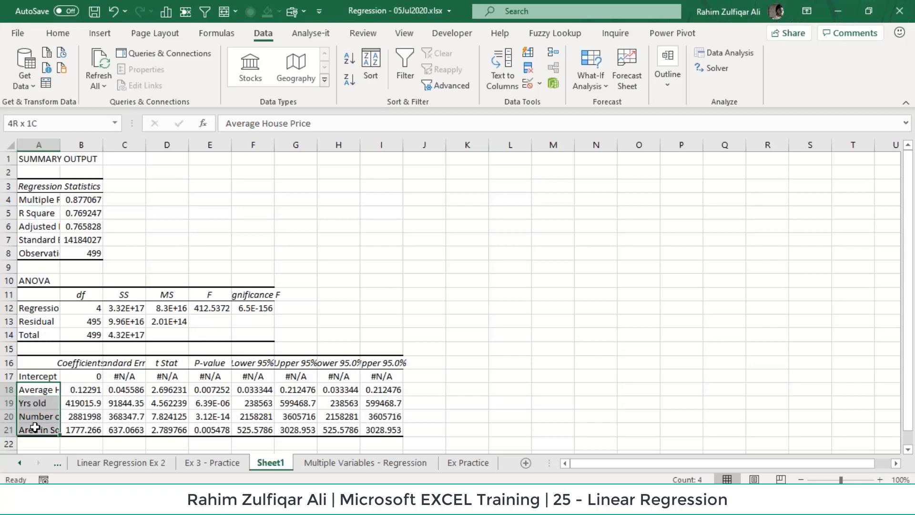
{"action": "left_click", "coordinate": [58, 33]}
{"action": "left_click", "coordinate": [168, 80]}
{"action": "left_click_drag", "start_coordinate": [42, 212], "coordinate": [81, 212]}
{"action": "left_click", "coordinate": [168, 80]}
{"action": "left_click", "coordinate": [302, 264]}
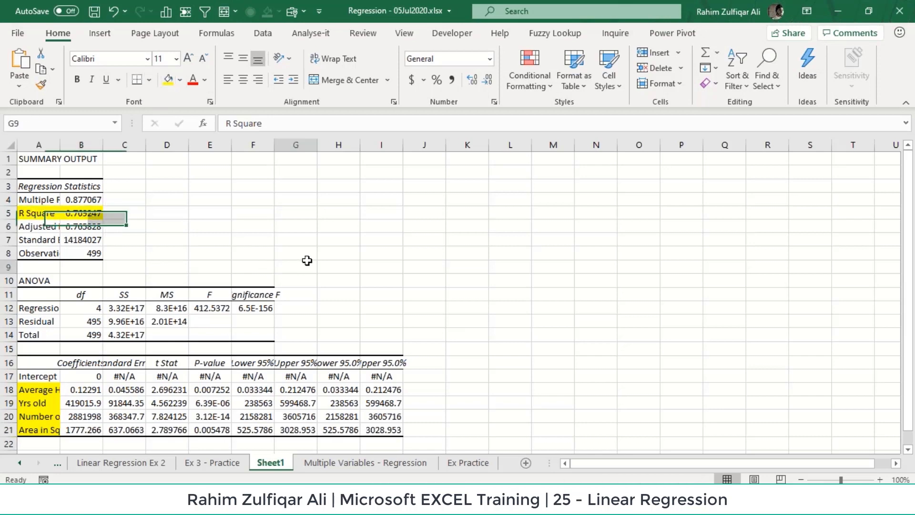
{"action": "left_click_drag", "start_coordinate": [83, 390], "coordinate": [89, 425]}
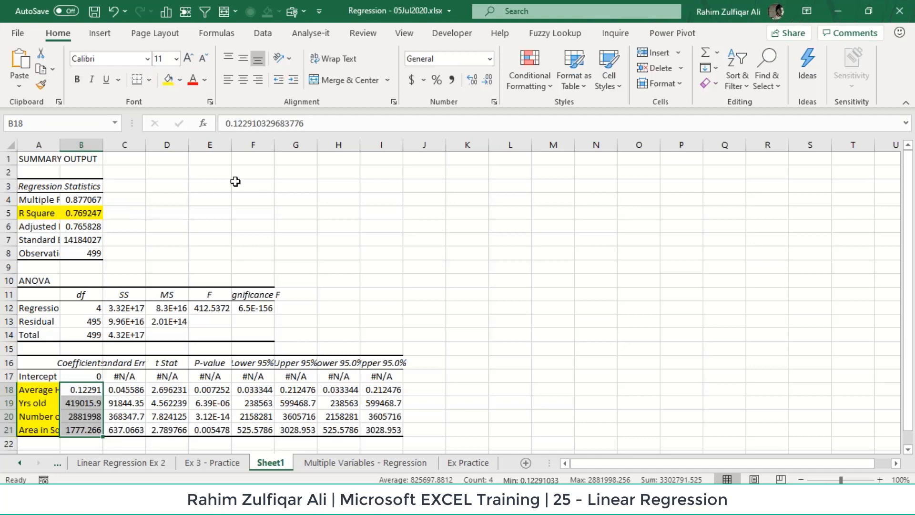
{"action": "left_click", "coordinate": [76, 214]}
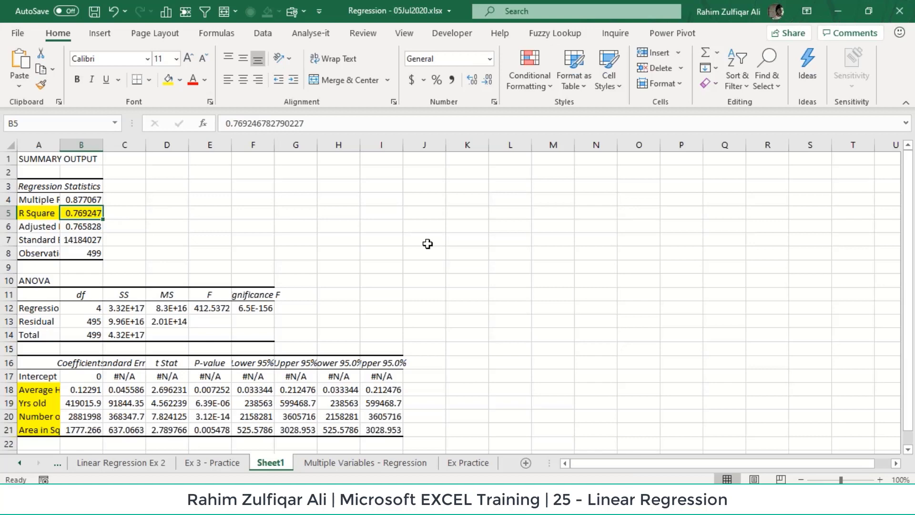
Write the equation text "Current Price = 0.12291 * average house price + 419015 * yrs old" in cell E4
{"action": "left_click", "coordinate": [194, 199]}
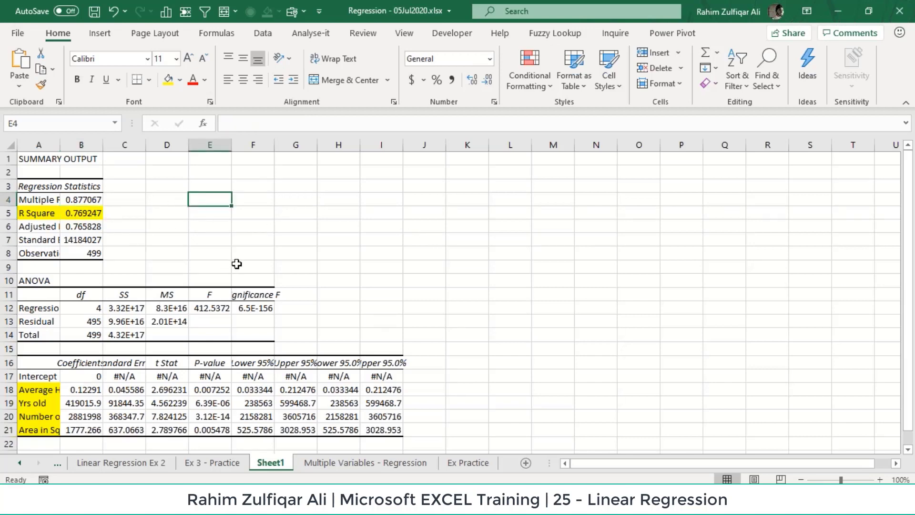
{"action": "type", "text": "Current Price "}
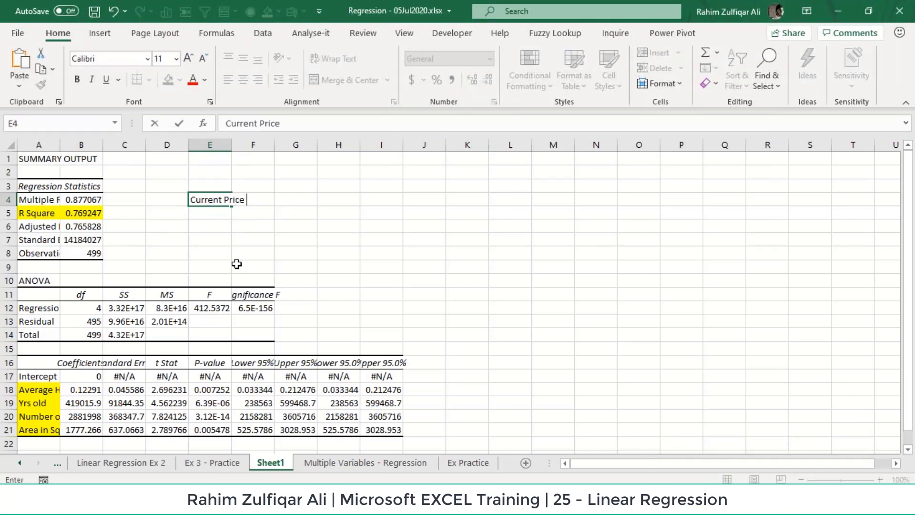
{"action": "type", "text": "= 0.11"}
{"action": "key", "text": "BackSpace"}
{"action": "type", "text": "2291 *"}
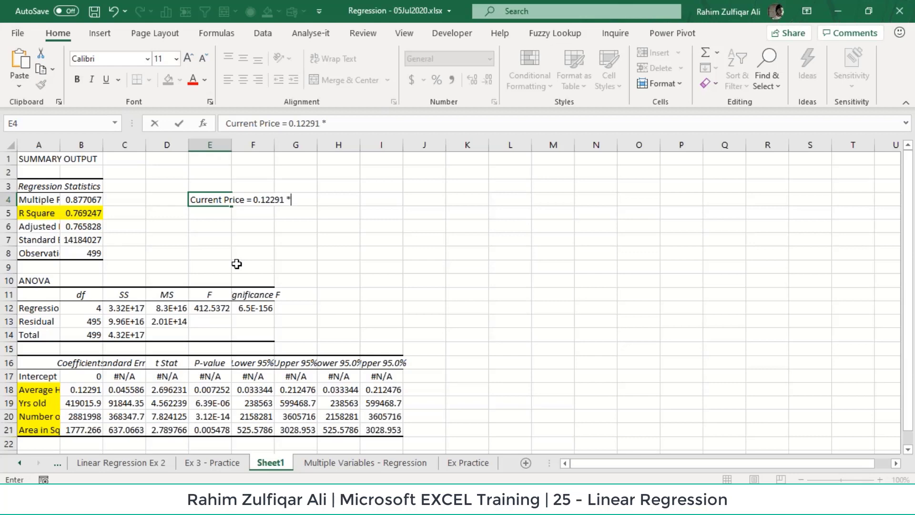
{"action": "type", "text": " average hourse "}
{"action": "type", "text": "p"}
{"action": "key", "text": "BackSpace"}
{"action": "key", "text": "BackSpace"}
{"action": "key", "text": "BackSpace"}
{"action": "key", "text": "BackSpace"}
{"action": "key", "text": "BackSpace"}
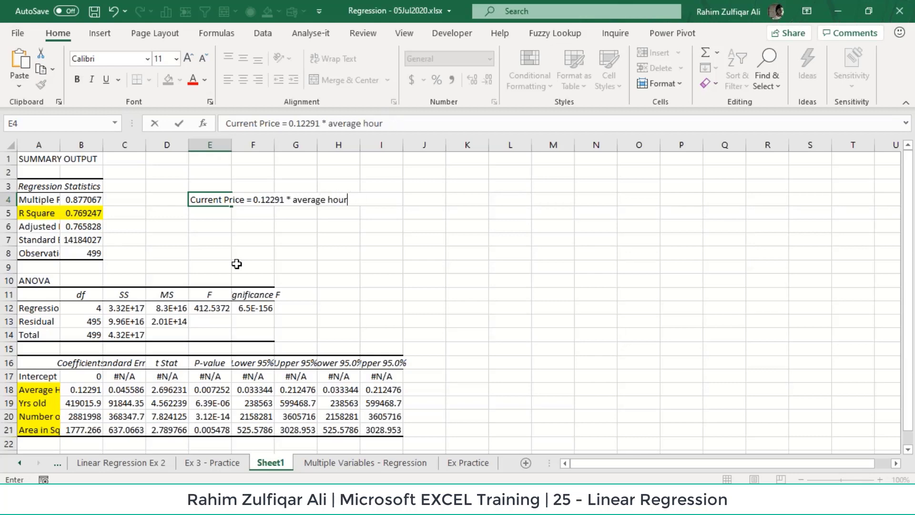
{"action": "type", "text": "se price + 4"}
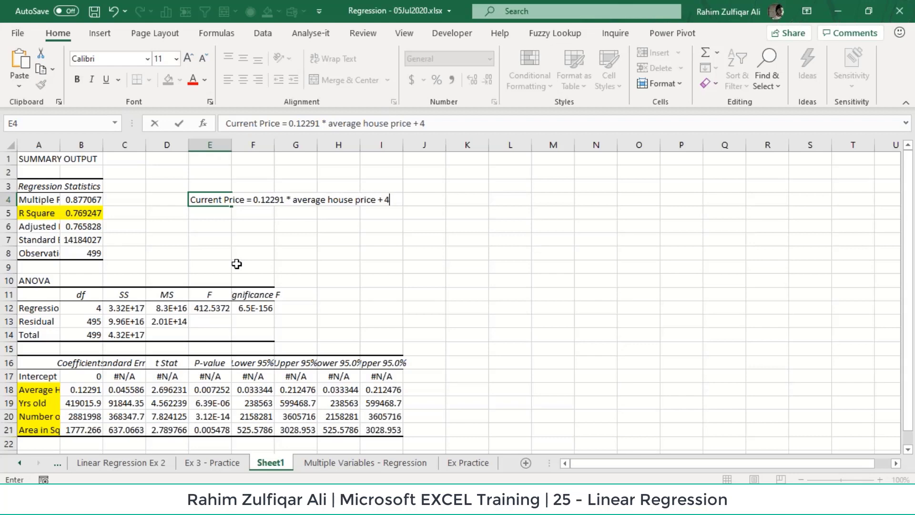
{"action": "type", "text": "19015 * yrs old"}
{"action": "key", "text": "Return"}
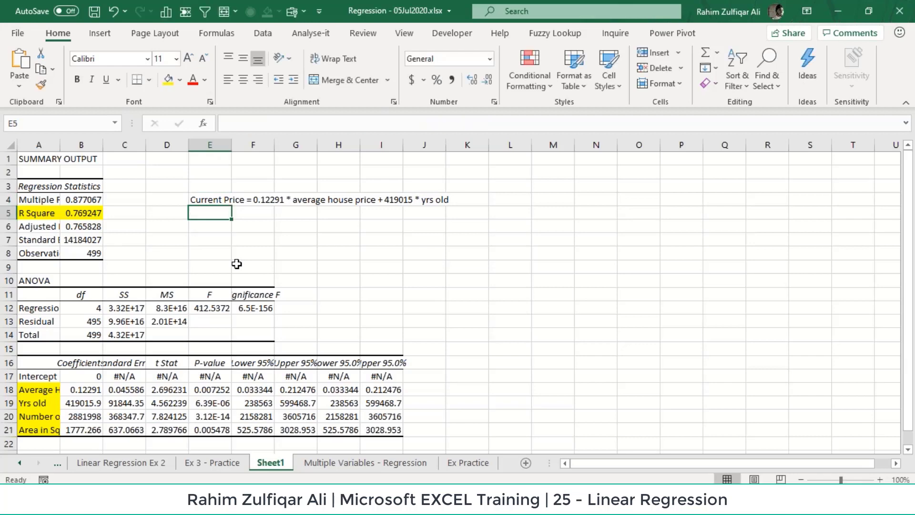
Widen column A to fit its full labels, and compare the variables and coefficients in A18:B21 with the equation
{"action": "left_click_drag", "start_coordinate": [61, 145], "coordinate": [112, 149]}
{"action": "left_click_drag", "start_coordinate": [109, 389], "coordinate": [108, 427]}
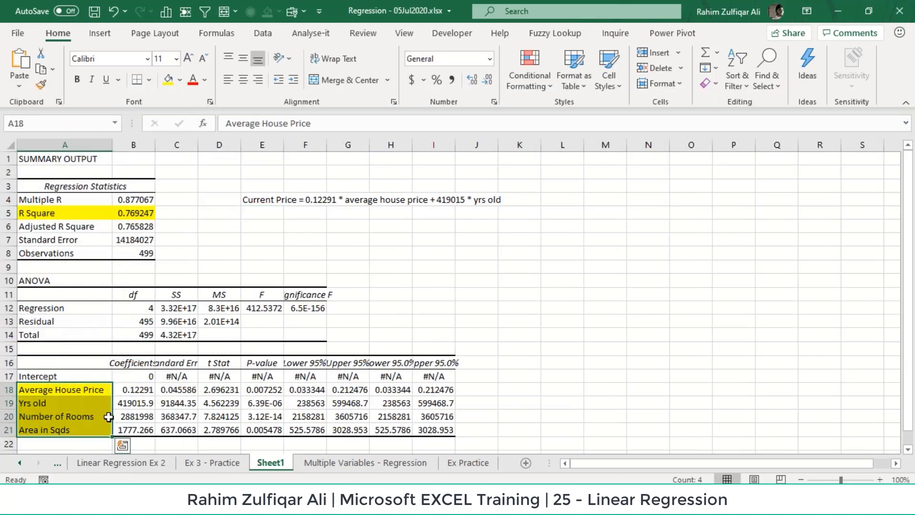
{"action": "left_click_drag", "start_coordinate": [137, 389], "coordinate": [135, 428]}
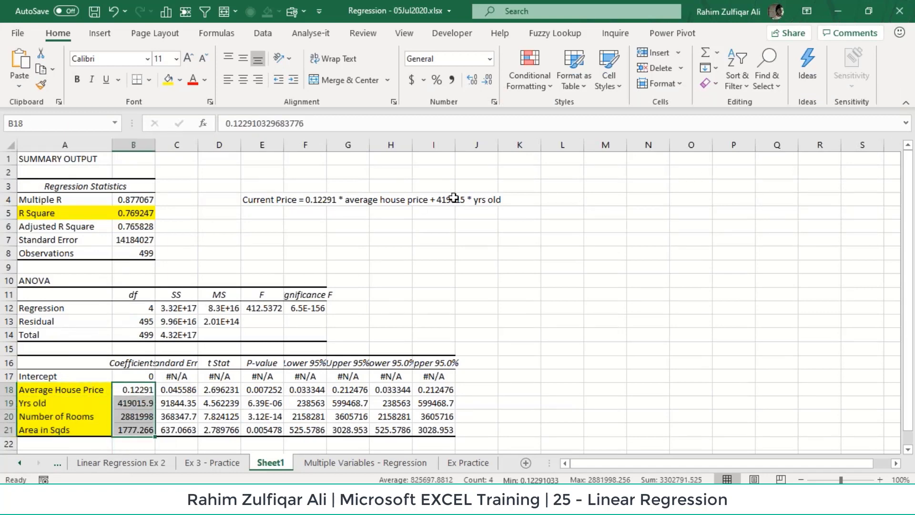
{"action": "left_click", "coordinate": [367, 202]}
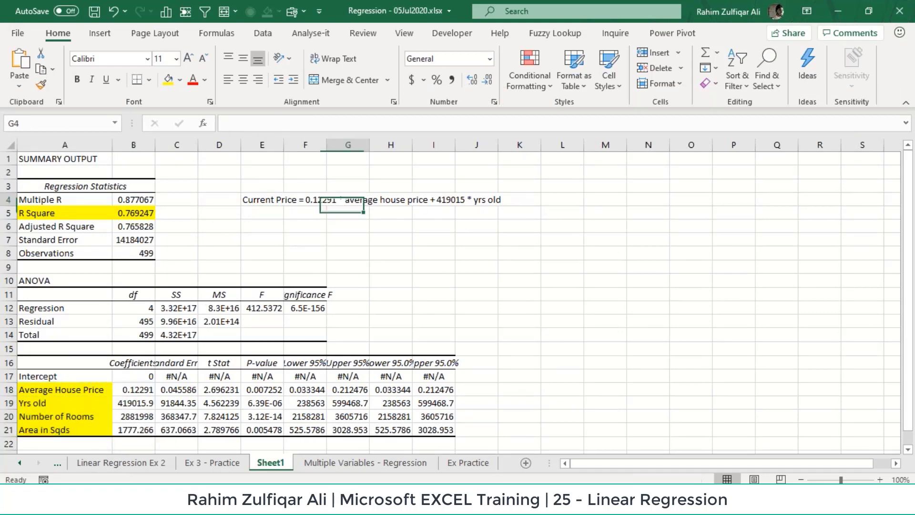
{"action": "left_click", "coordinate": [346, 225]}
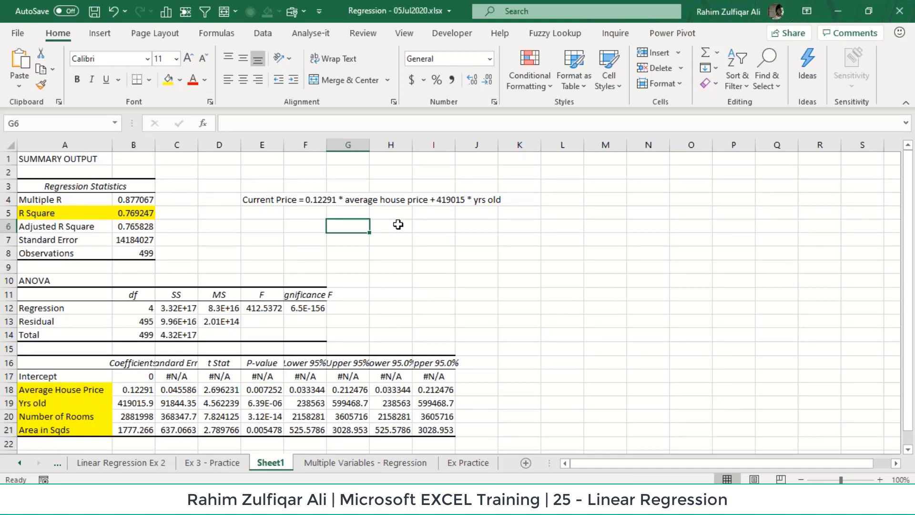
Write the general line equation "y = mx + c" in cell G6 and the multiple-variable form "y = m1x1 + m2x2...." in G7
{"action": "type", "text": "y ="}
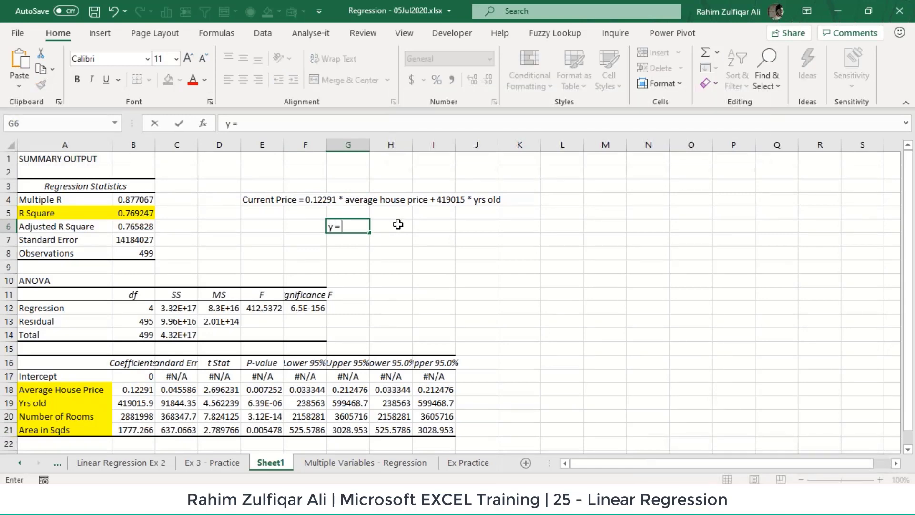
{"action": "type", "text": " mx + c"}
{"action": "key", "text": "Return"}
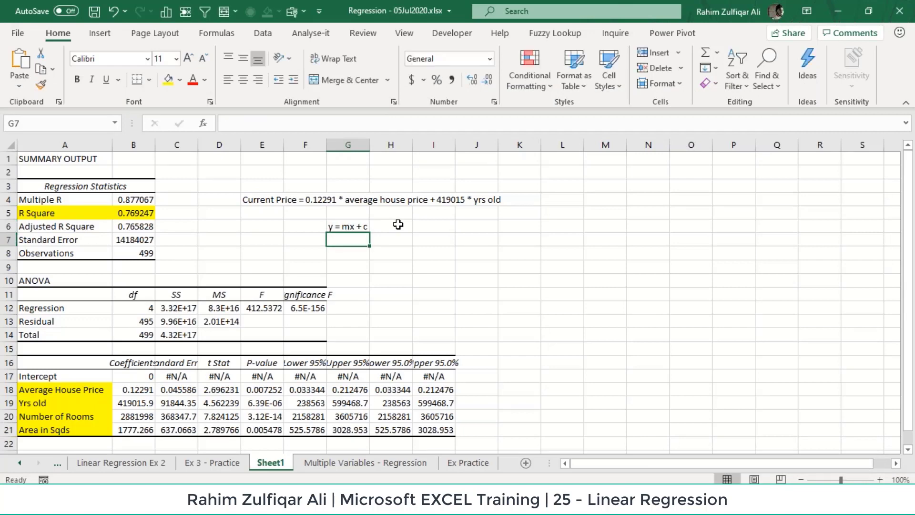
{"action": "type", "text": "y = "}
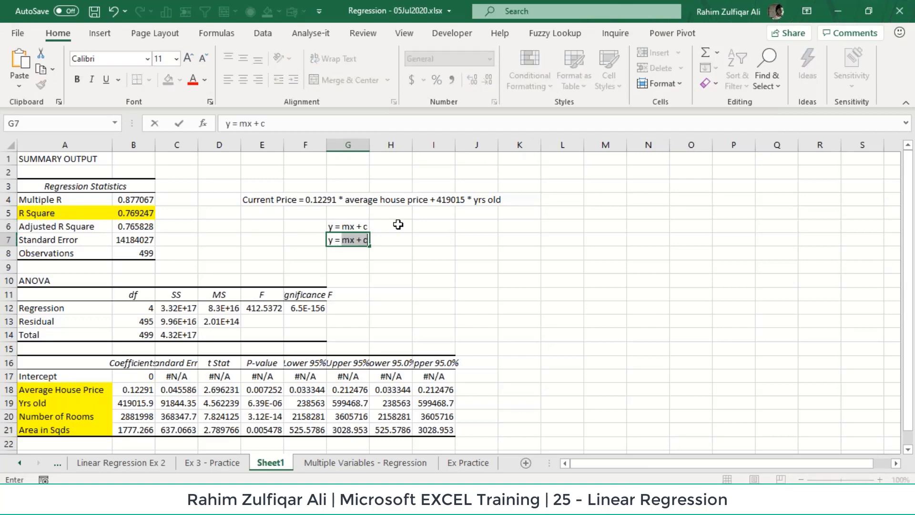
{"action": "type", "text": "m1x1 "}
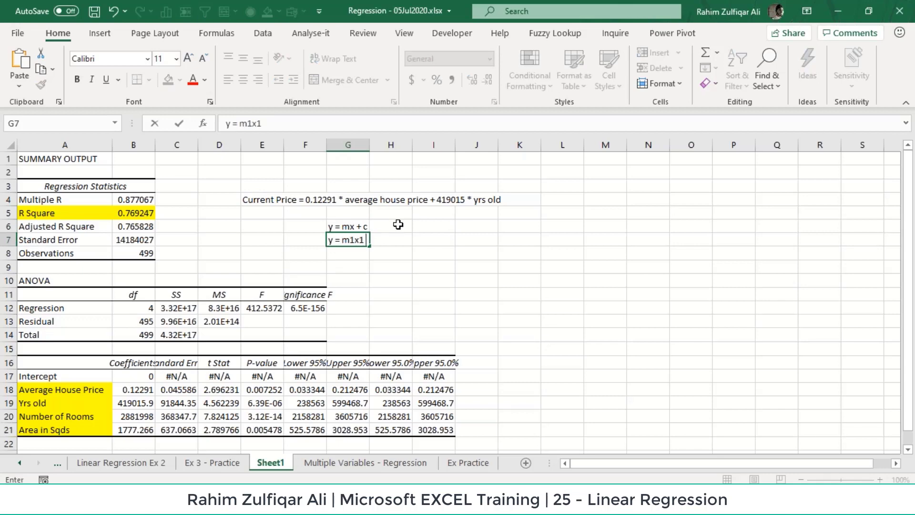
{"action": "type", "text": "+ m2x2...."}
{"action": "key", "text": "Return"}
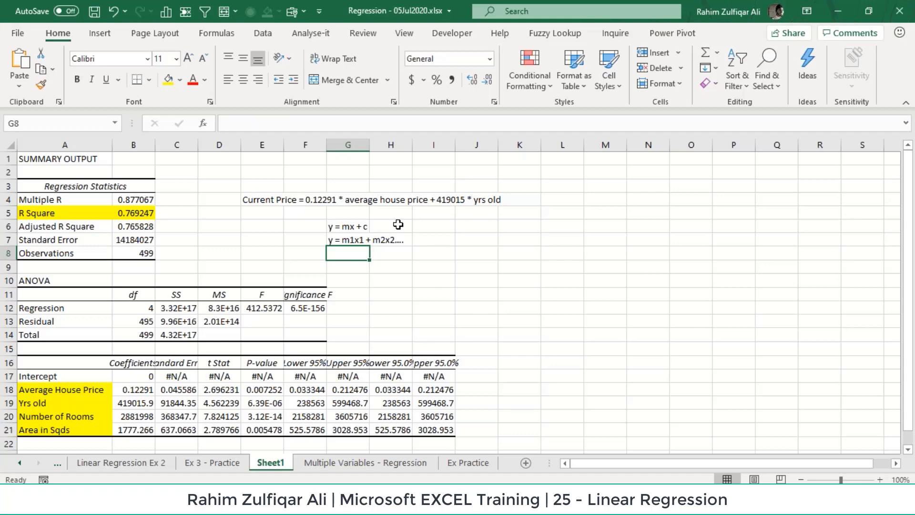
Examine the R Square value in the regression statistics and the Lower 95% and Upper 95% limits of the four variables
{"action": "left_click", "coordinate": [136, 213]}
{"action": "left_click", "coordinate": [67, 213]}
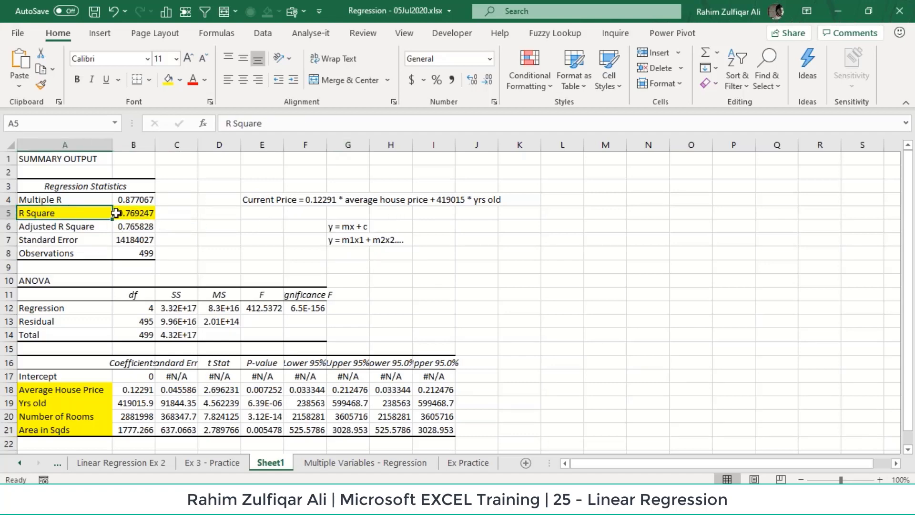
{"action": "left_click", "coordinate": [120, 213]}
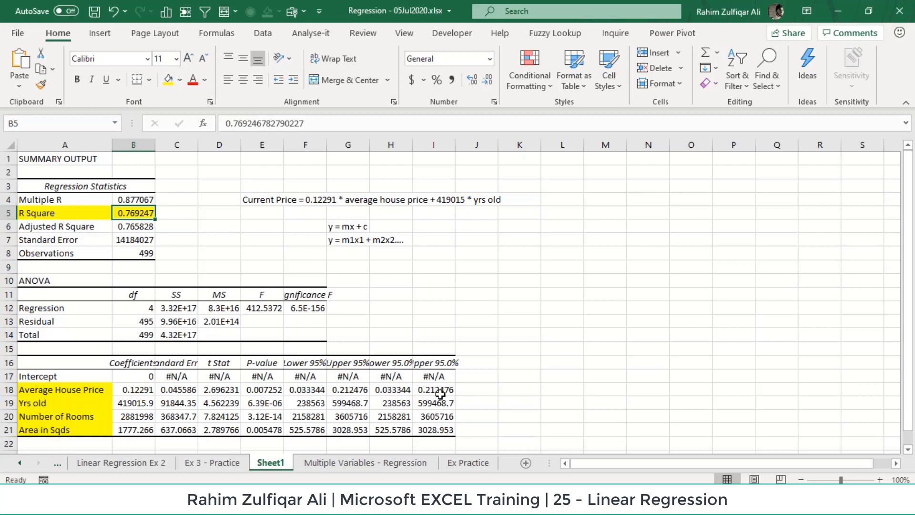
{"action": "left_click", "coordinate": [319, 393]}
{"action": "key", "text": "ctrl+v"}
{"action": "left_click", "coordinate": [355, 394]}
{"action": "left_click_drag", "start_coordinate": [355, 394], "coordinate": [348, 443]}
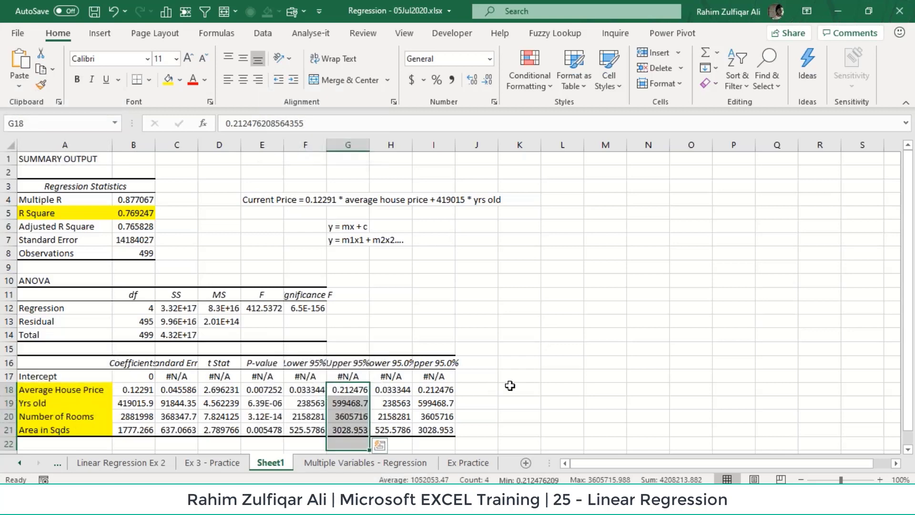